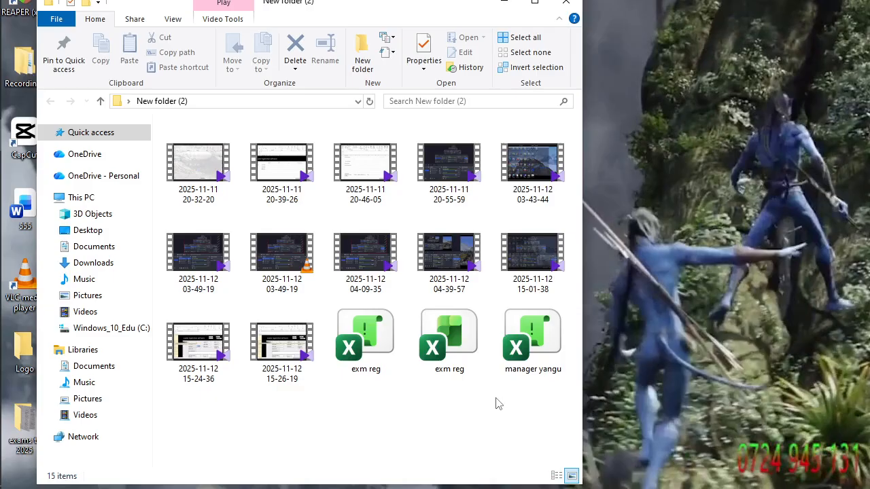
Open the manager yangu workbook from the New folder (2) folder and look over its exams registration form.
left_click(535, 2)
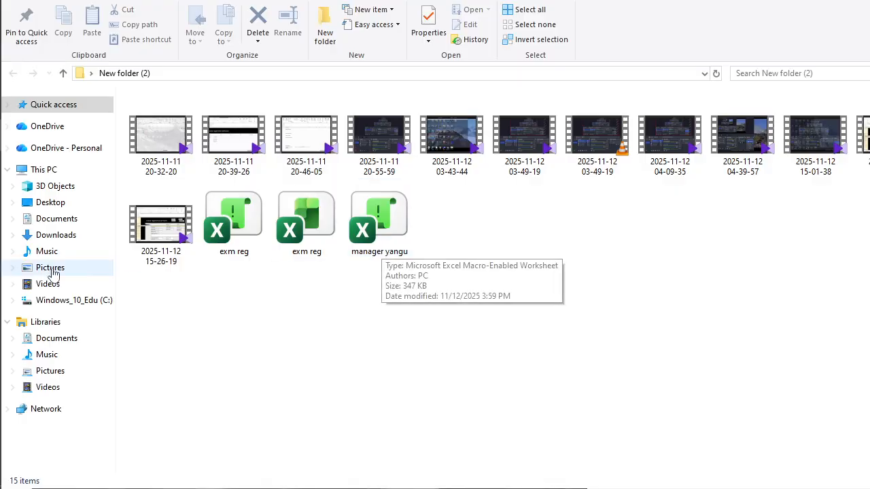
left_click(392, 231)
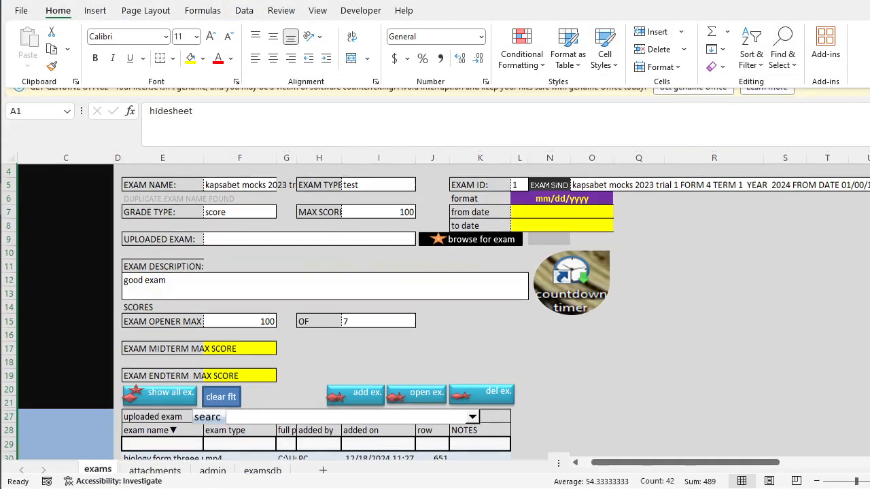
scroll(235, 313, "up", 1)
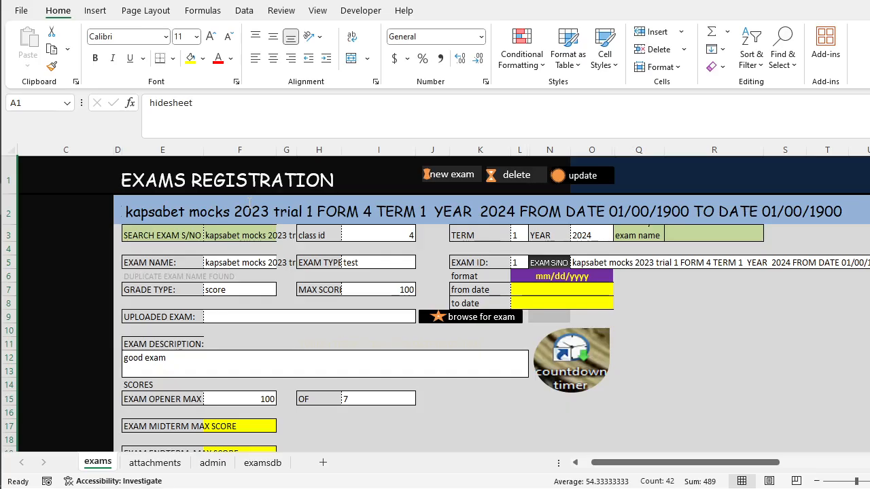
scroll(249, 202, "down", 3)
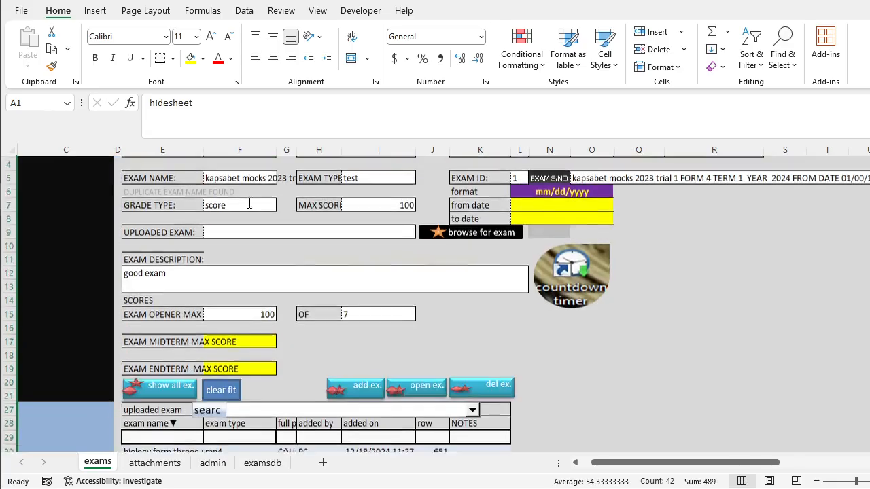
scroll(249, 203, "up", 3)
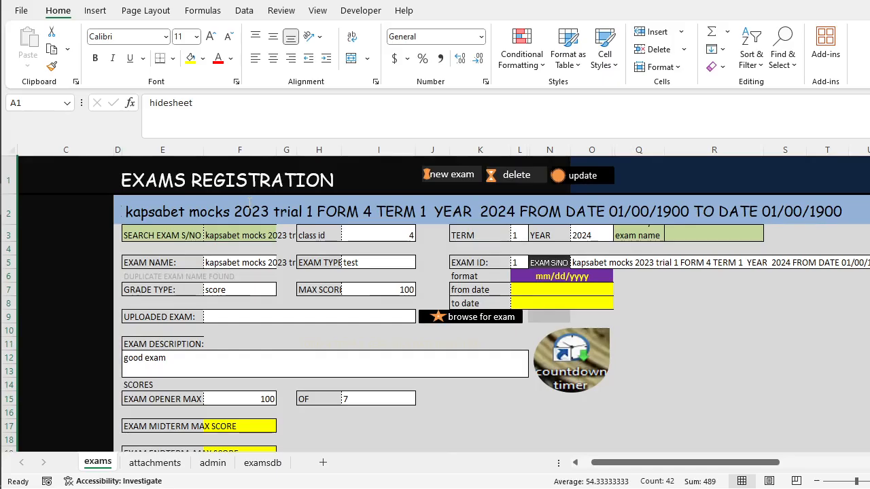
scroll(249, 204, "down", 2)
scroll(249, 203, "up", 2)
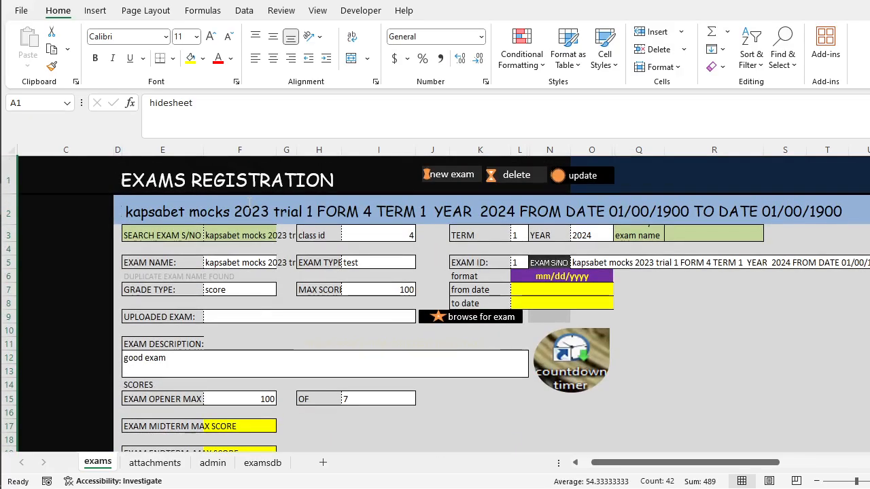
Register a new exam with the exam name mock exam1 and save the record.
left_click(462, 178)
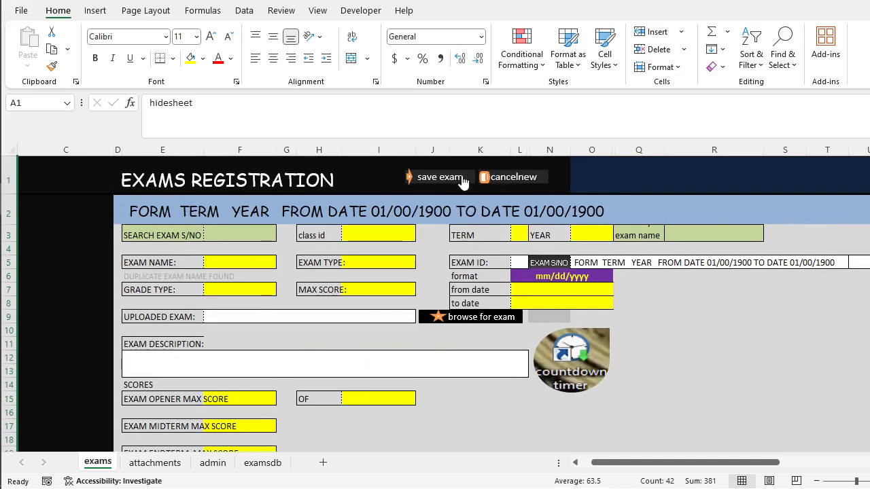
left_click(231, 264)
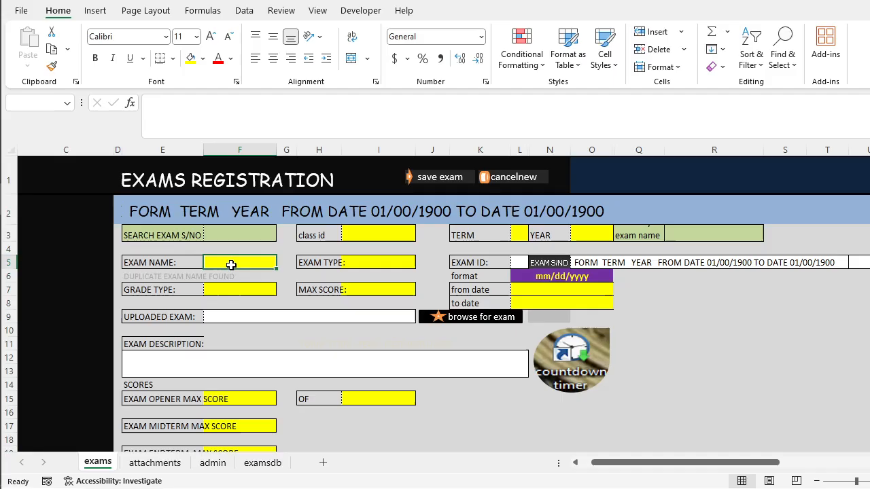
scroll(231, 264, "down", 3)
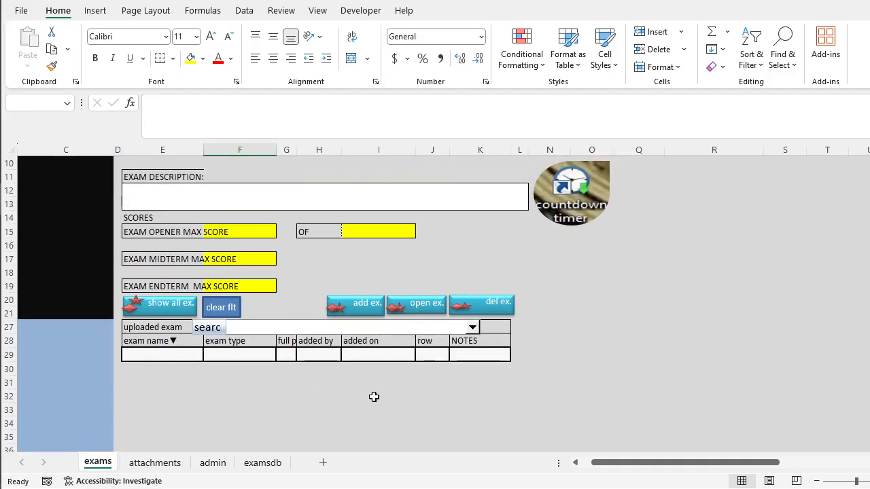
scroll(430, 412, "up", 3)
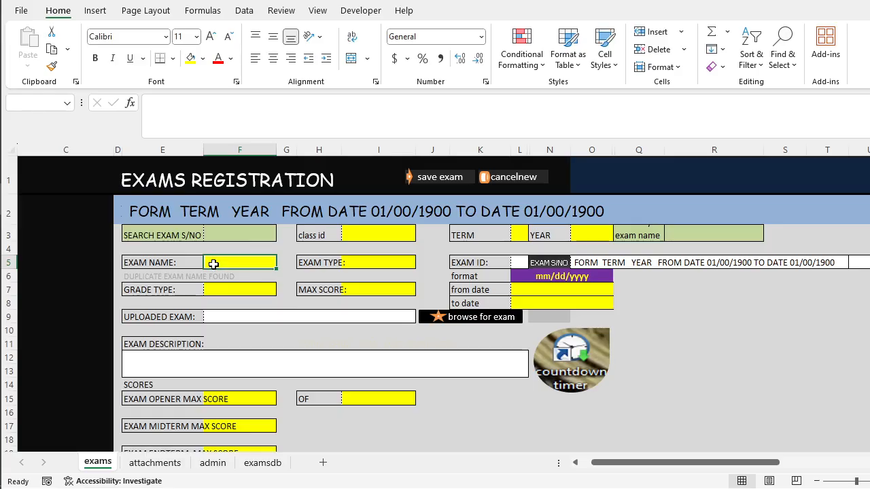
type("mock")
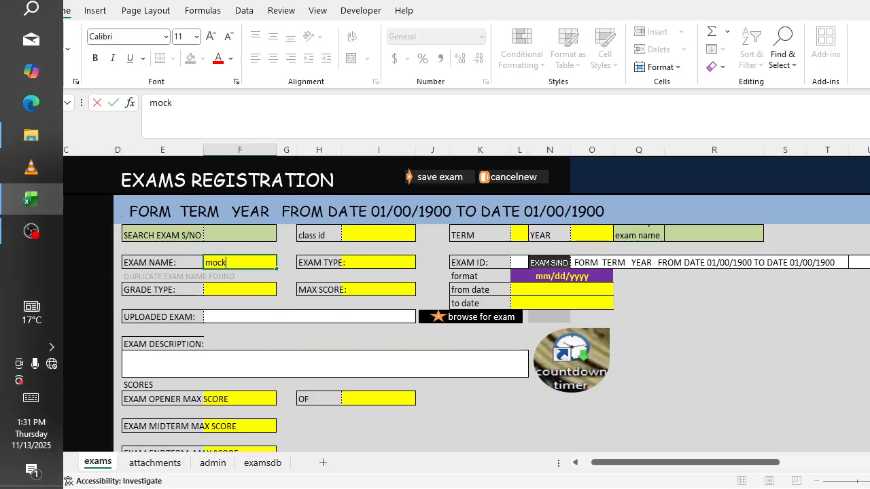
type(" exam1")
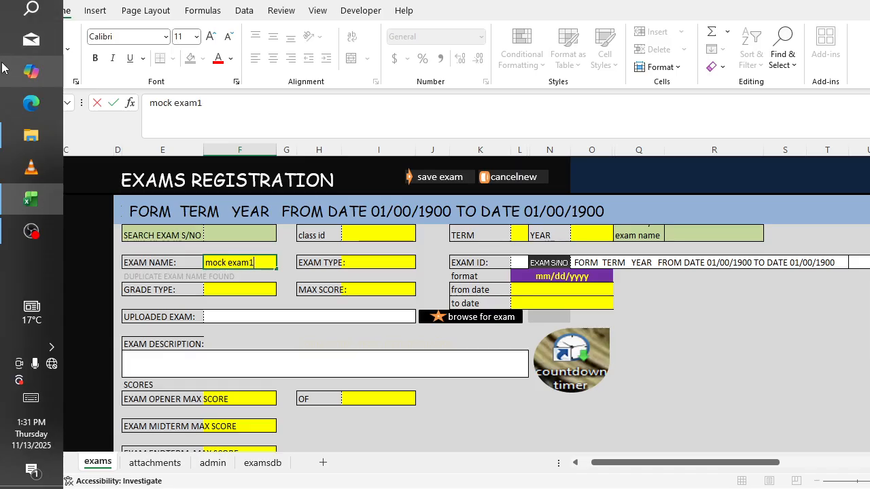
left_click(244, 290)
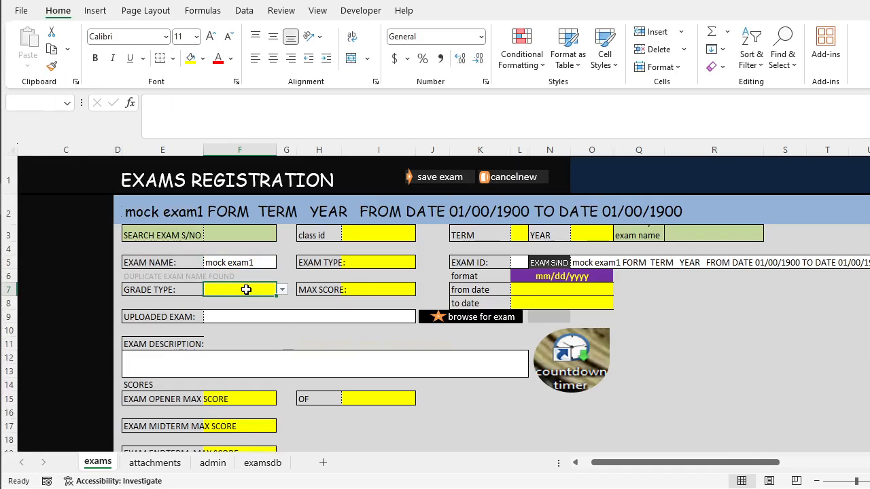
left_click(255, 266)
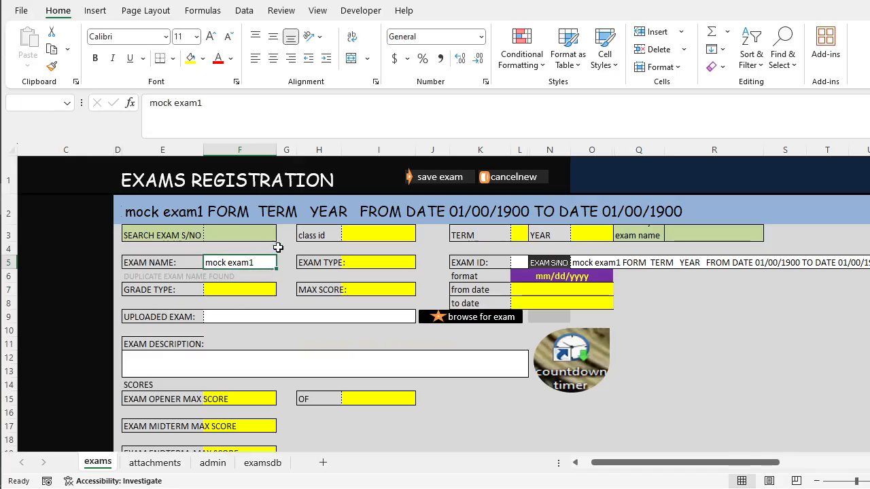
left_click(446, 180)
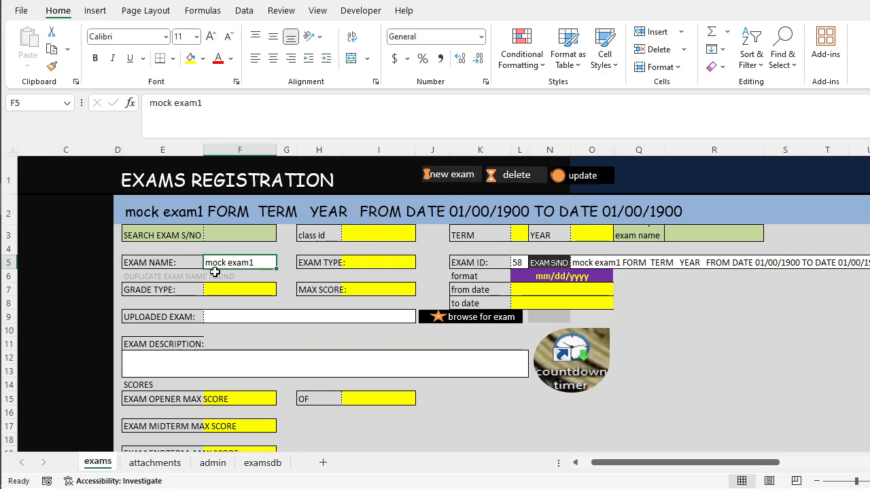
Start adding an exam file to the mock exam1 record and browse to the Documents library.
scroll(249, 279, "down", 2)
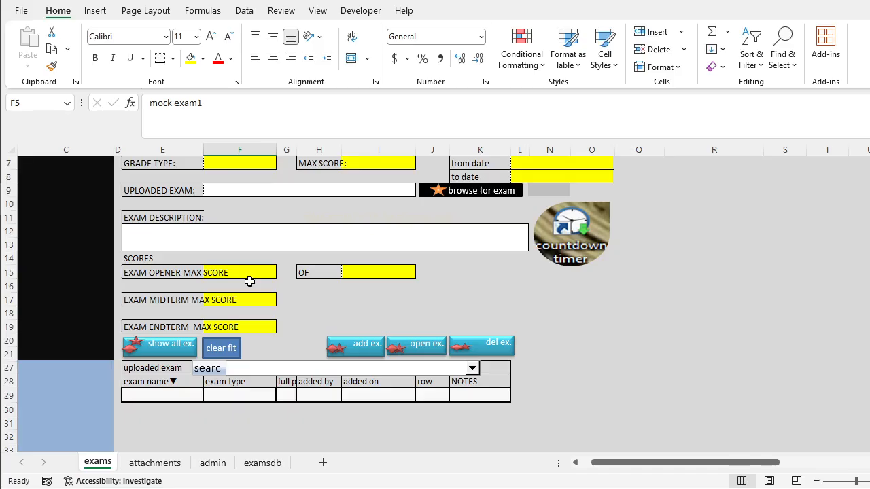
scroll(249, 279, "up", 2)
scroll(249, 272, "down", 3)
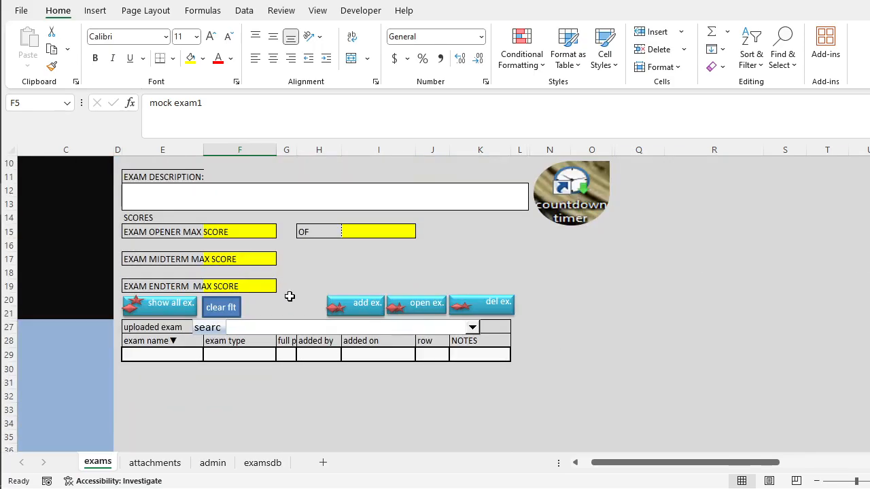
left_click(336, 306, "ctrl")
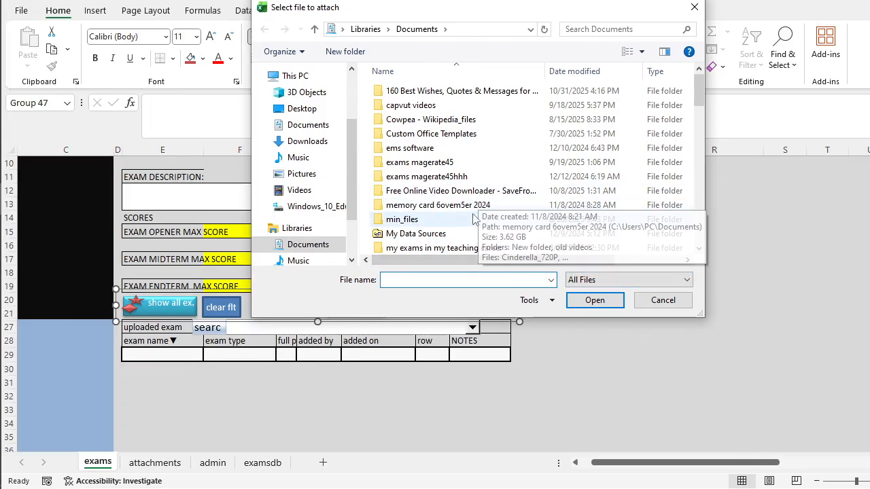
left_click(296, 126)
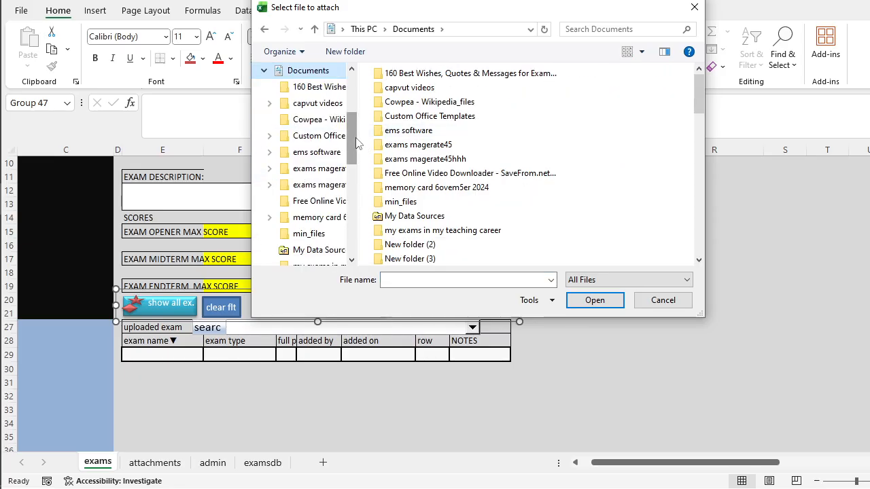
left_click_drag(351, 133, 355, 104)
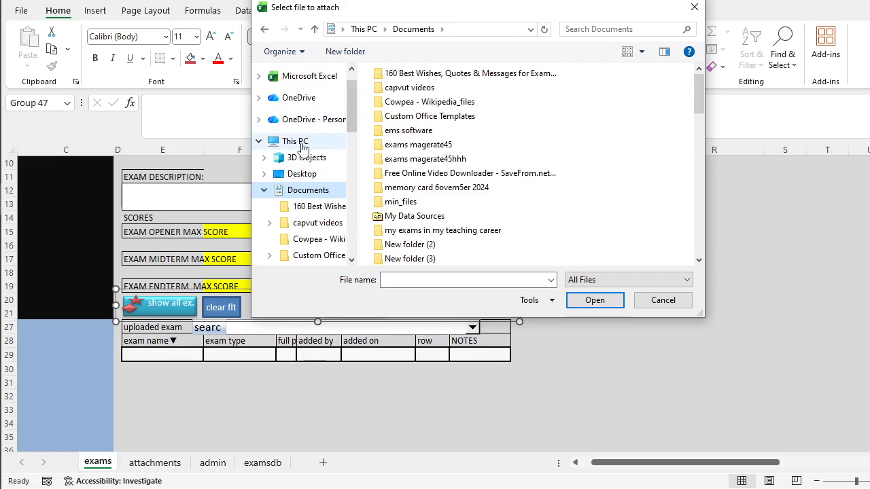
left_click_drag(355, 128, 355, 227)
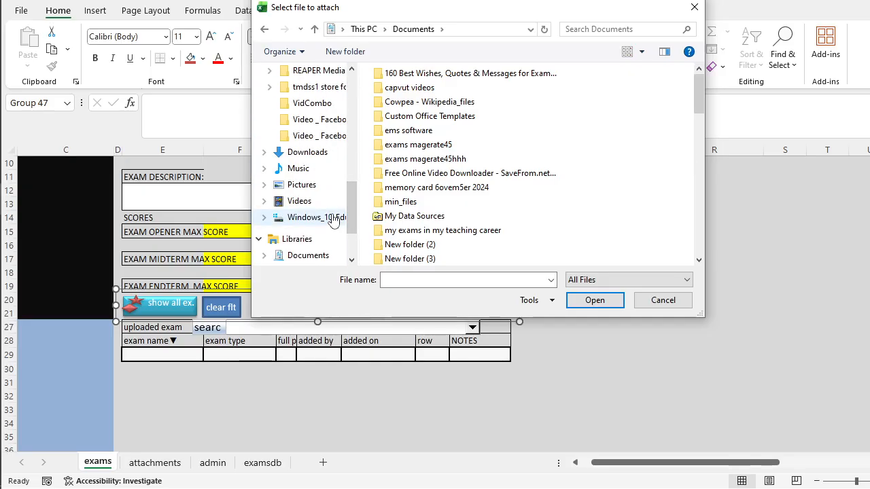
left_click(309, 256)
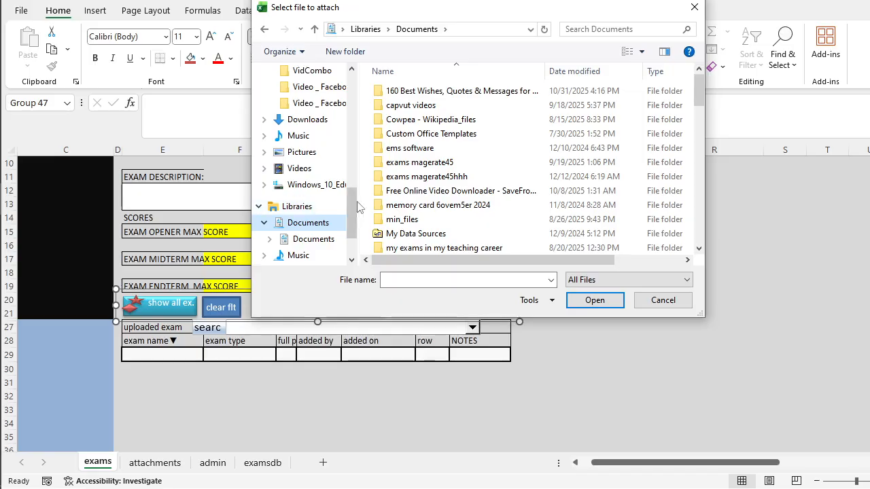
Attach Chemistry pp1 from the BUNYORE MARANDA QS folder, found under exams magerate45, mocks and 2014 mocks.
double_click(460, 164)
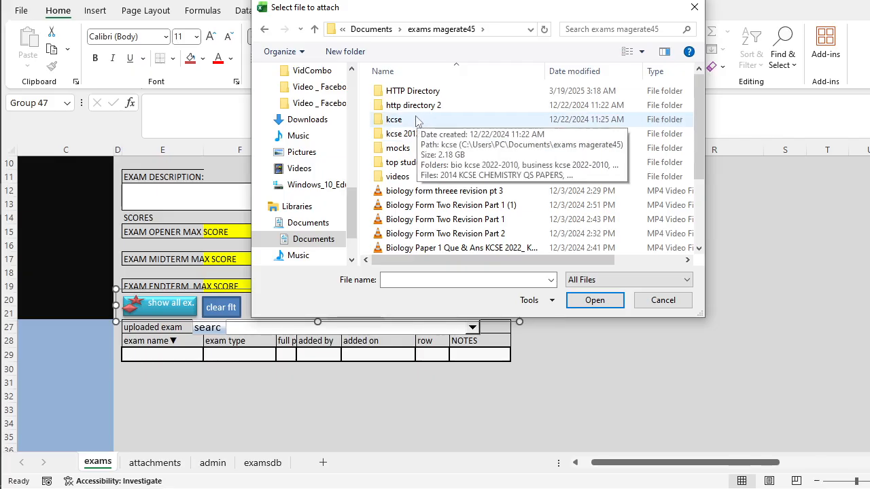
double_click(397, 148)
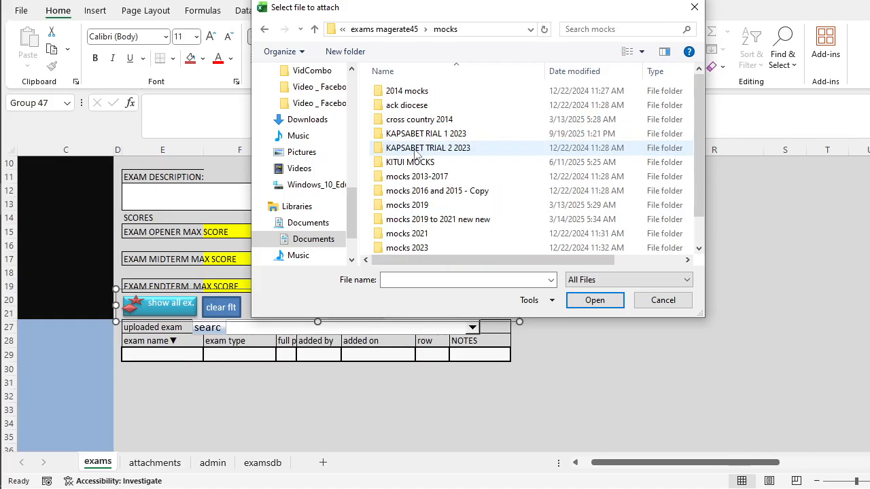
double_click(424, 97)
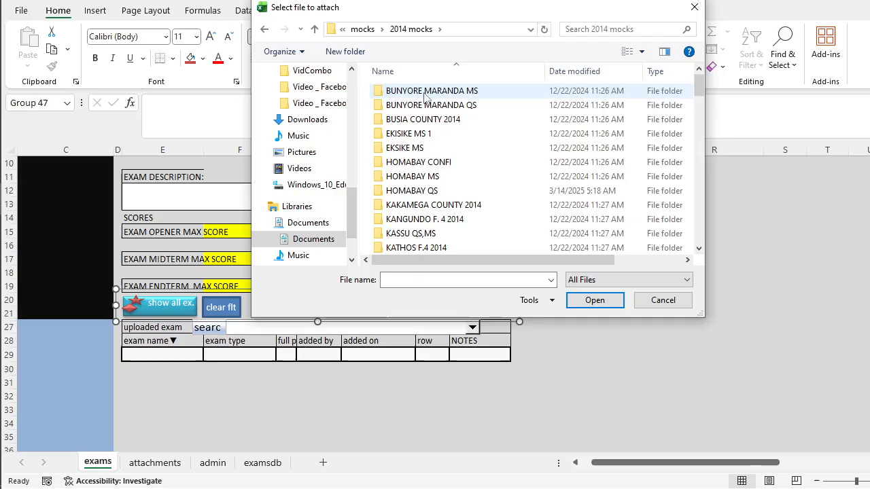
double_click(424, 105)
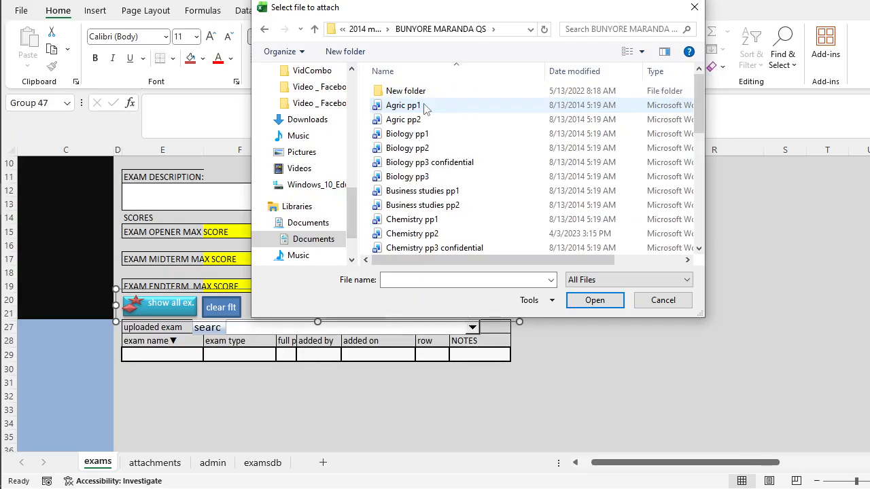
scroll(435, 219, "down", 1)
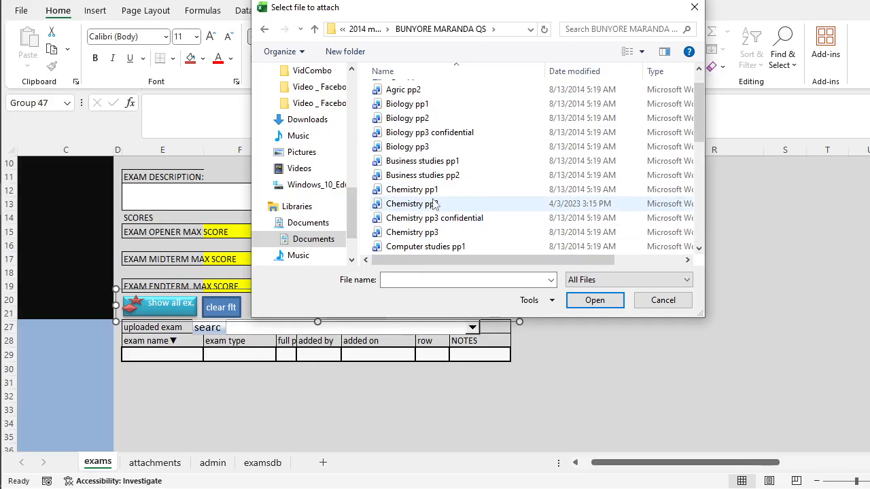
left_click(435, 190)
left_click(572, 296)
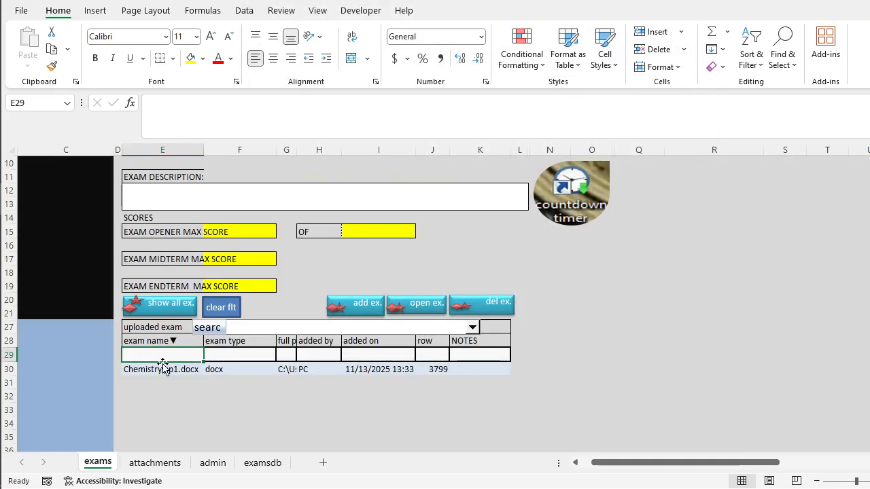
Select the uploaded Chemistry pp1.docx entry and examine its preview beside the list.
left_click(170, 371)
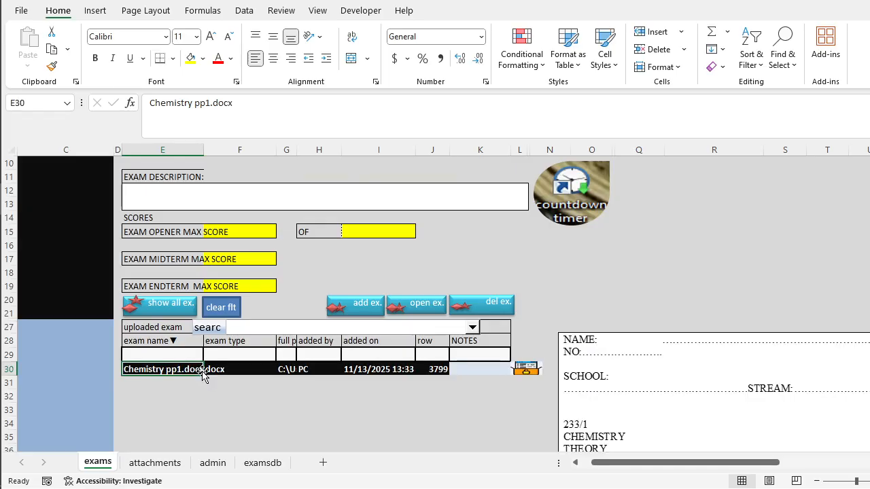
scroll(692, 347, "down", 10)
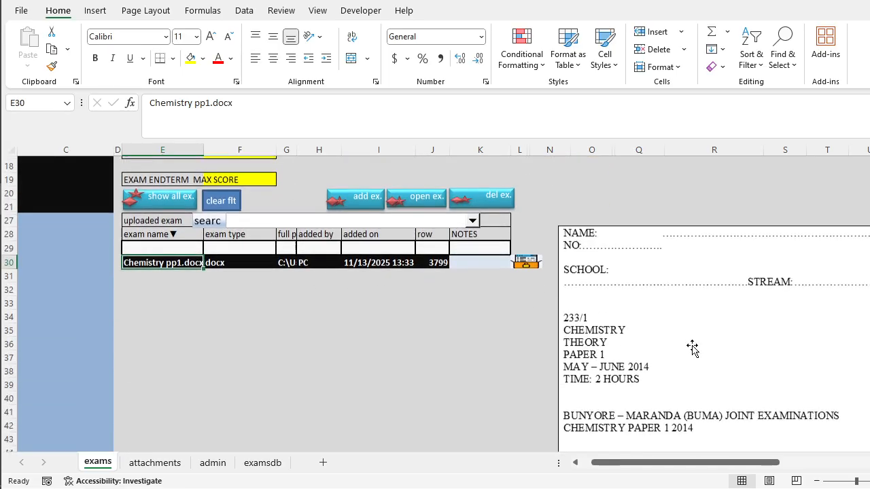
scroll(692, 354, "up", 7)
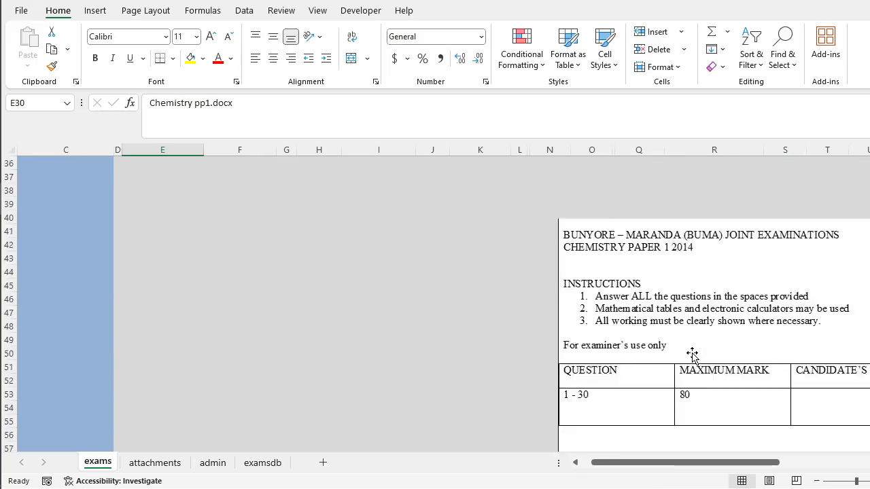
scroll(691, 354, "up", 2)
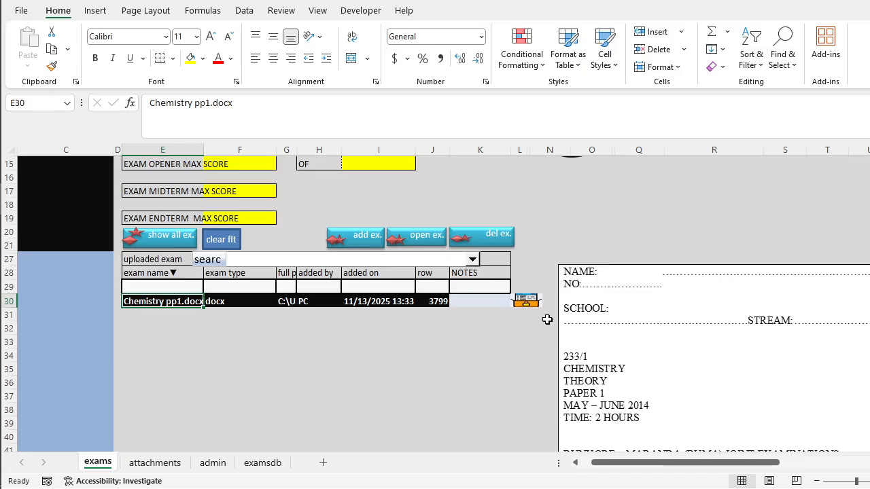
Open the uploaded Chemistry pp1.docx in Word and look through its exam questions.
left_click(428, 234)
scroll(430, 235, "down", 15)
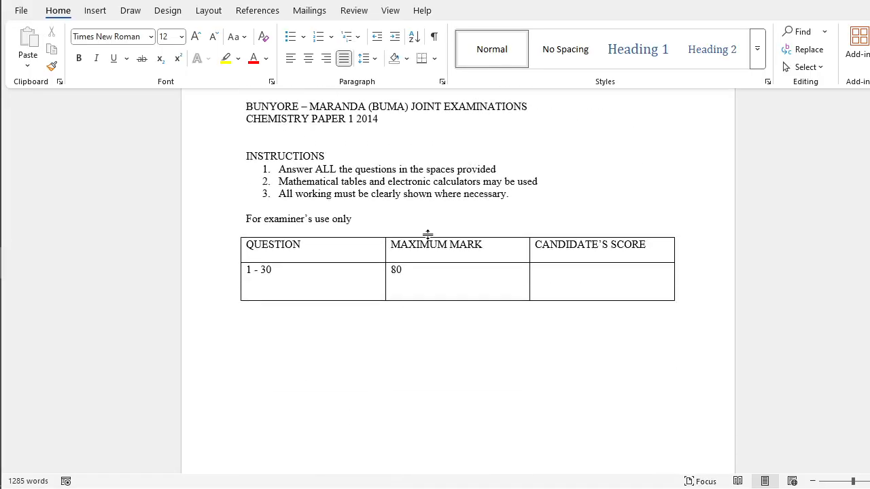
scroll(425, 237, "down", 15)
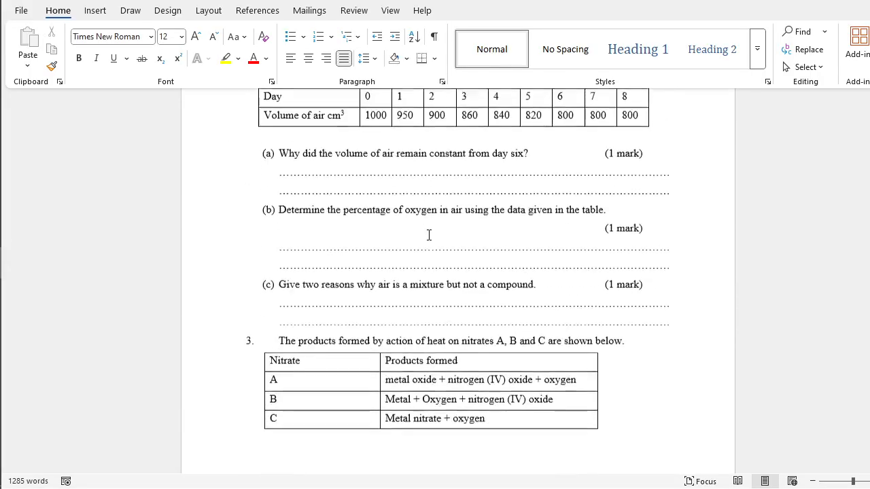
scroll(428, 236, "down", 1)
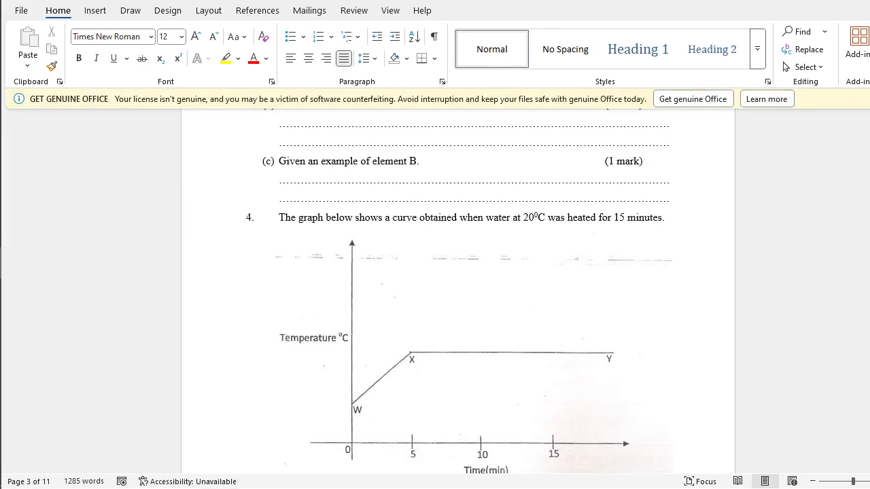
scroll(475, 267, "down", 10)
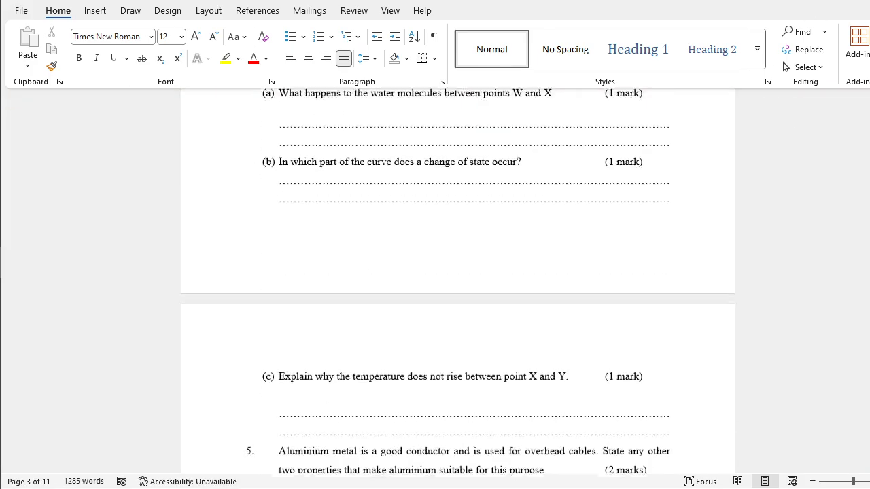
Switch back to the Excel exam manager and attach all papers from Agric pp1 to Physics pp3 confidential in the BUNYORE MARANDA QS folder to mock exam1.
key("alt+Tab")
scroll(489, 346, "up", 4)
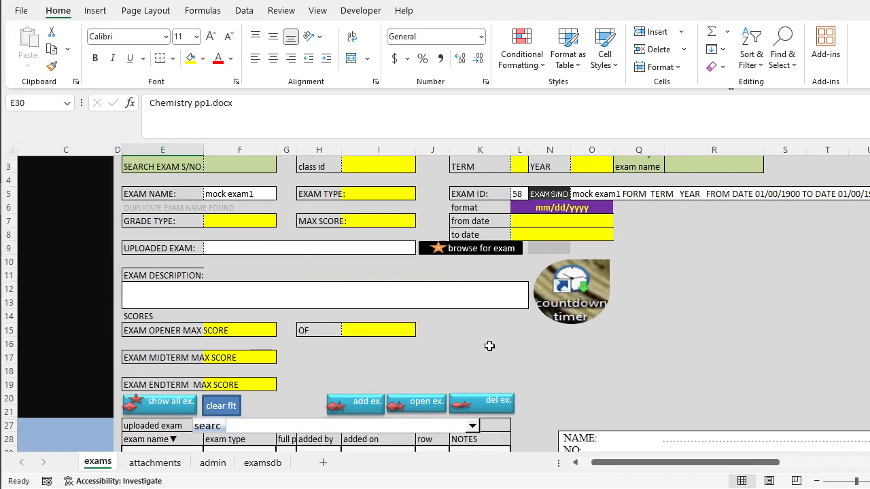
scroll(489, 347, "down", 4)
scroll(489, 346, "up", 4)
scroll(476, 340, "down", 2)
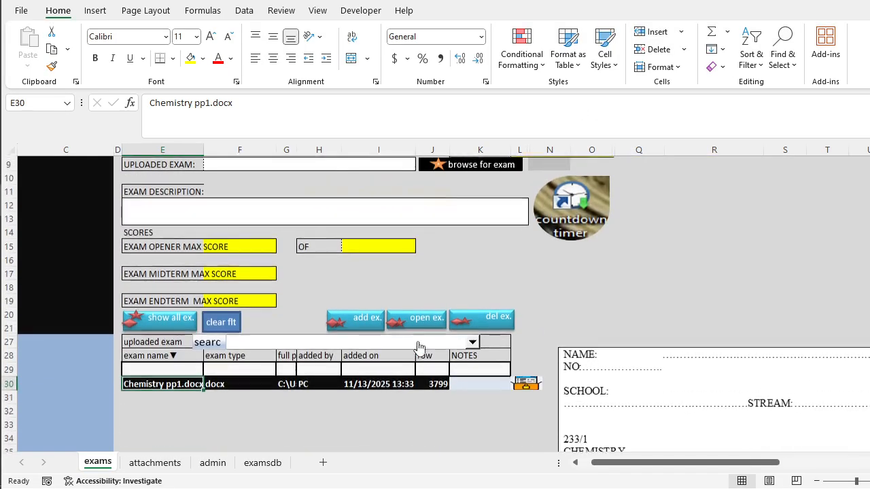
left_click(368, 317)
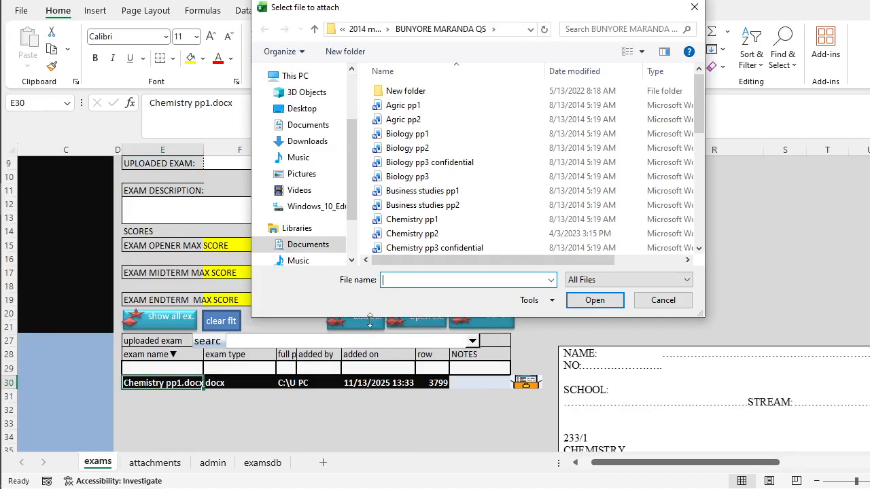
scroll(402, 245, "down", 7)
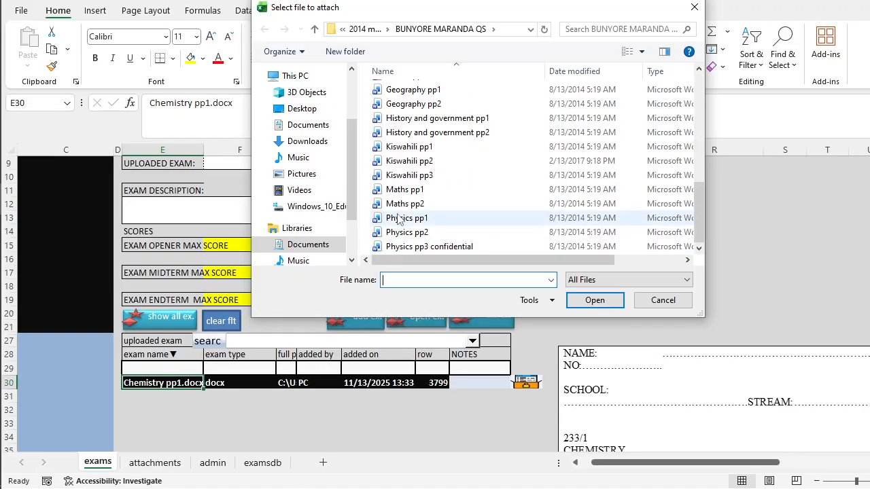
scroll(402, 217, "up", 7)
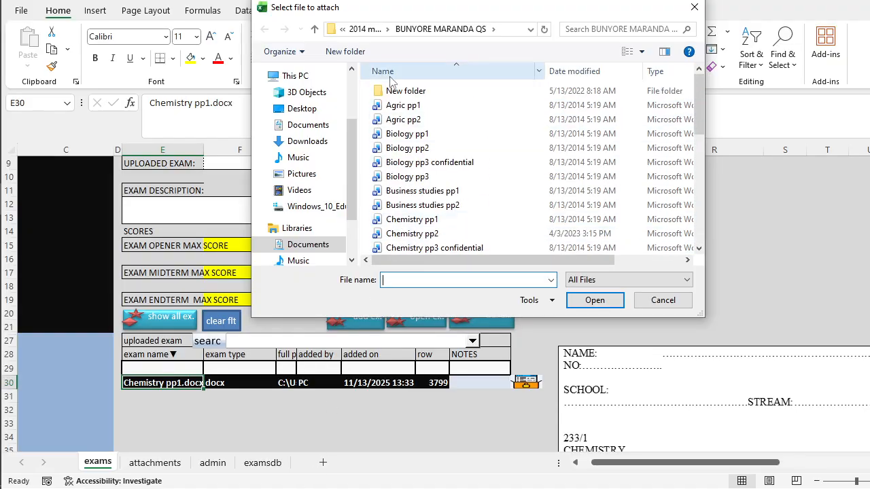
left_click_drag(365, 109, 445, 249)
left_click(591, 302)
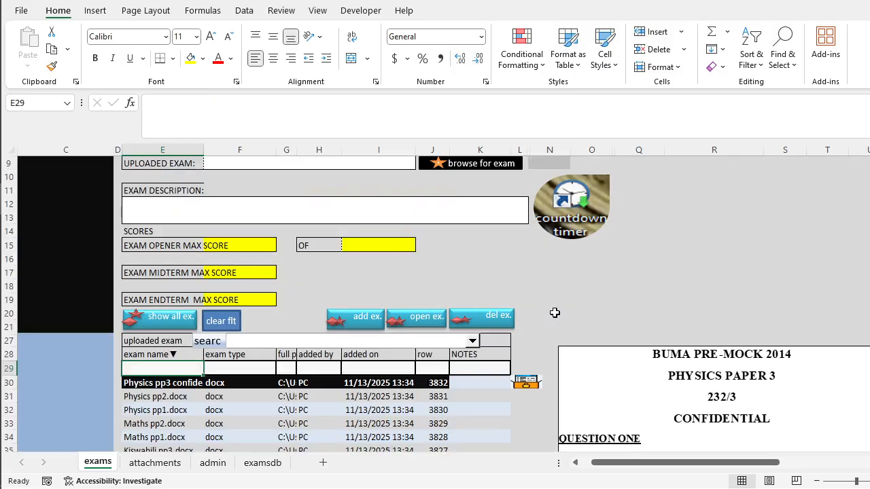
Look through the uploaded papers and add the note "this exam was issued on date 11/1112025" to the Physics pp2.docx entry.
scroll(279, 314, "down", 6)
scroll(246, 322, "down", 5)
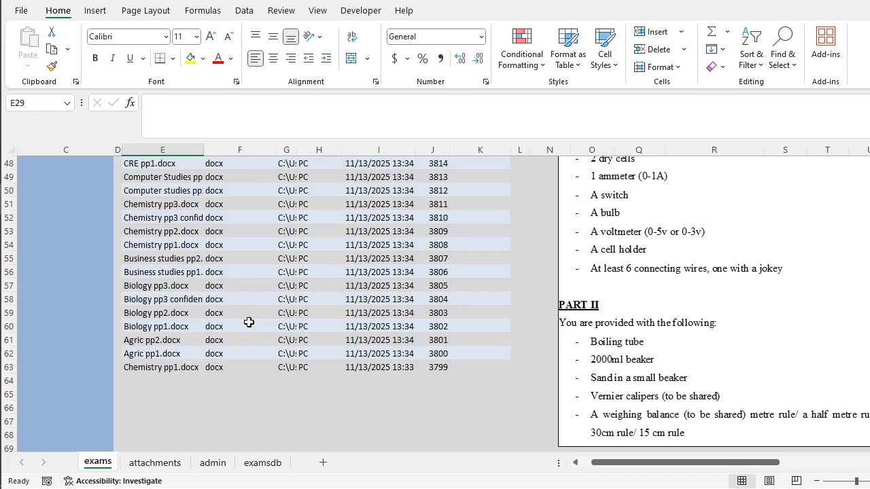
scroll(202, 301, "up", 2)
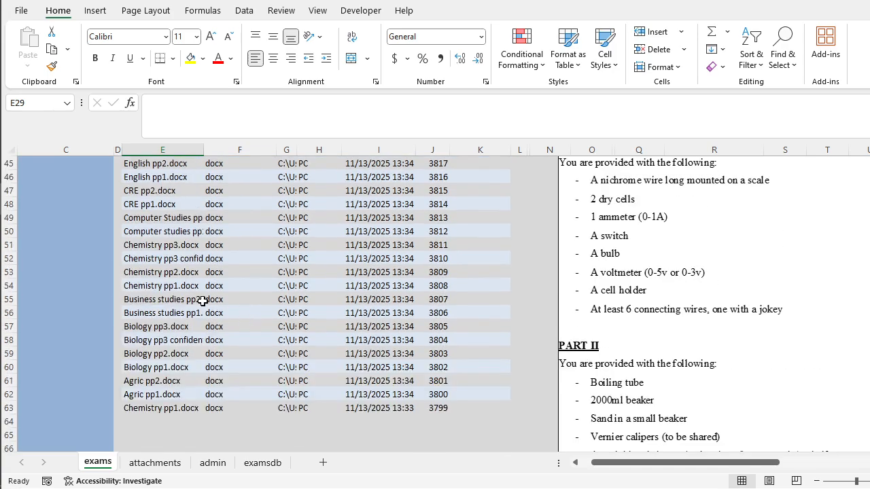
scroll(203, 301, "up", 8)
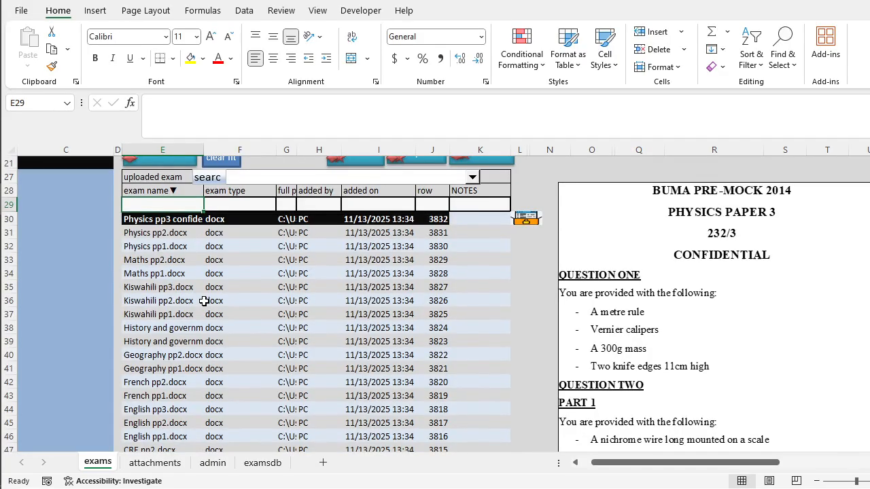
left_click(486, 215)
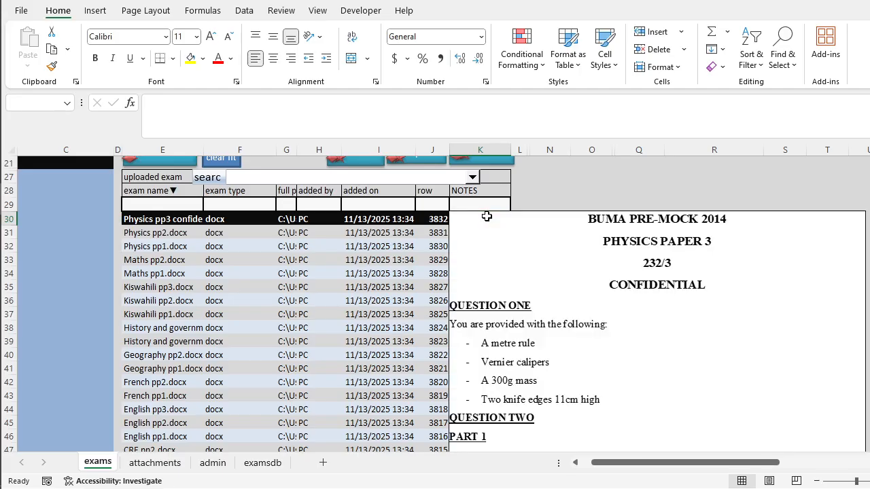
left_click(483, 232)
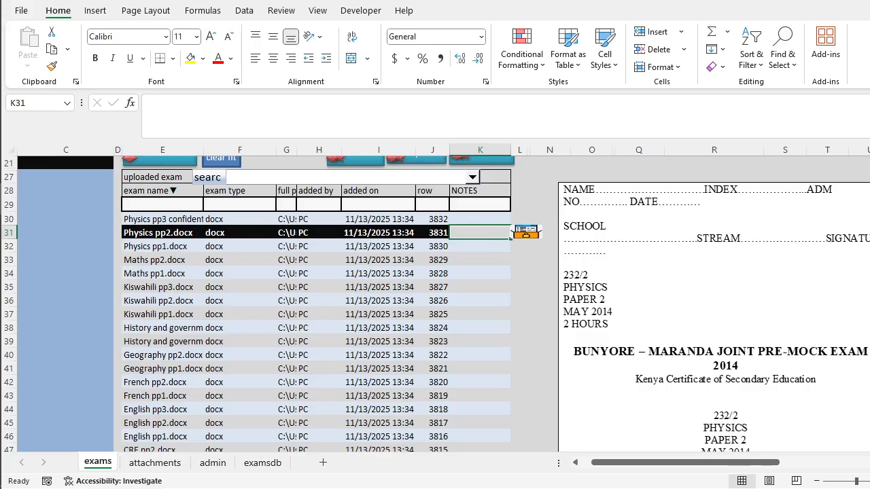
type("this exa")
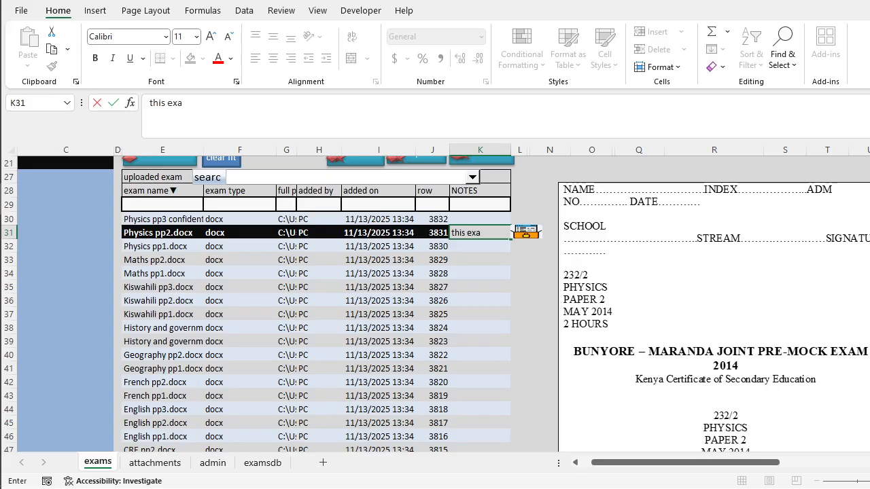
type("m was issued on")
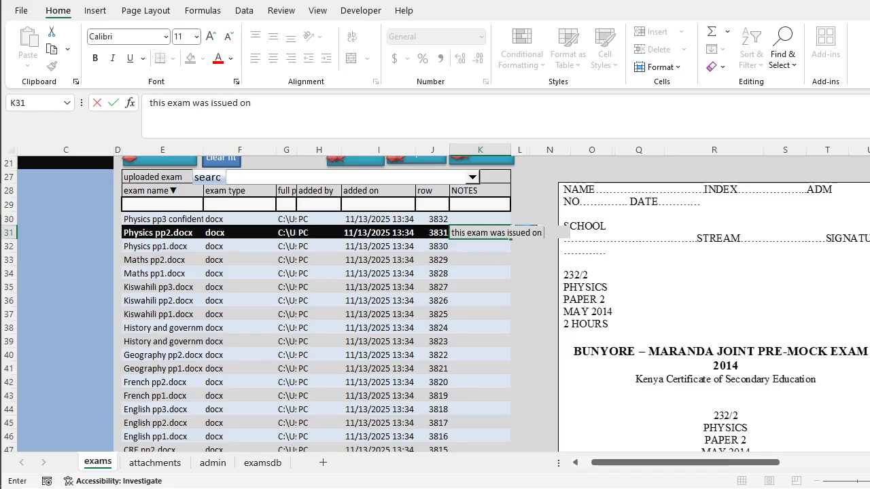
type("date 11/11")
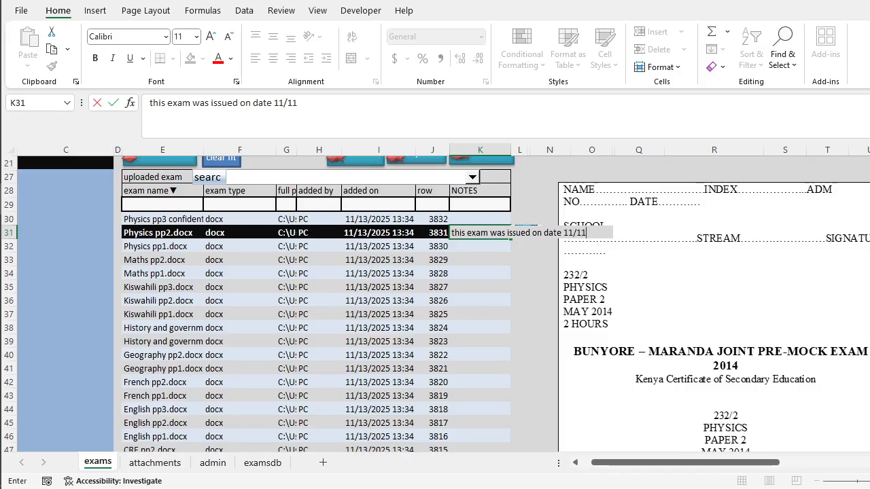
type("120")
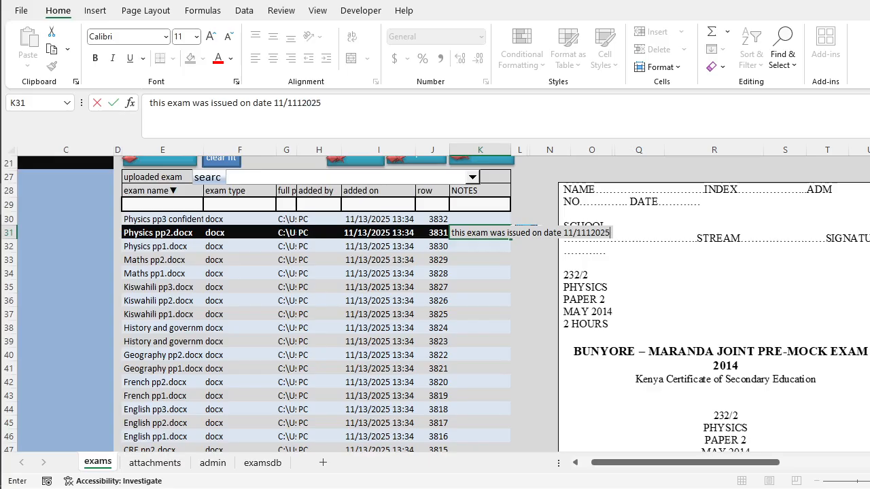
type("25")
key("Return")
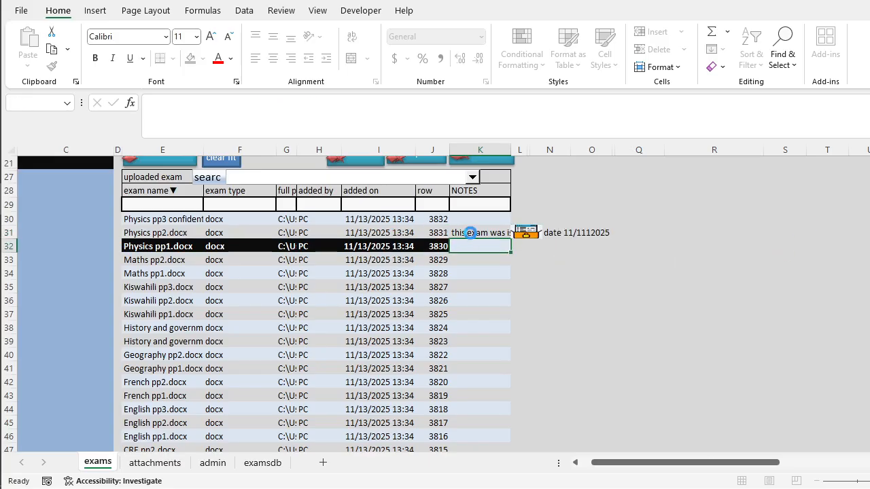
left_click(470, 233)
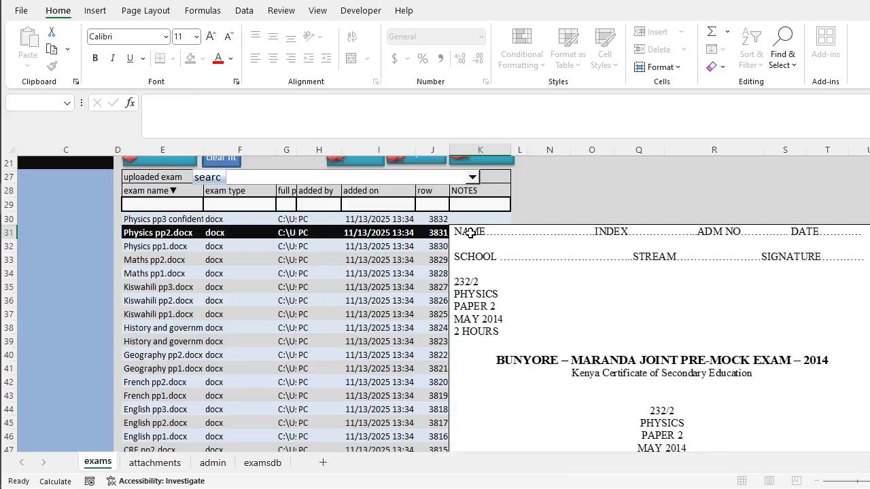
Start a new exam registration and cancel it without saving.
scroll(470, 233, "up", 7)
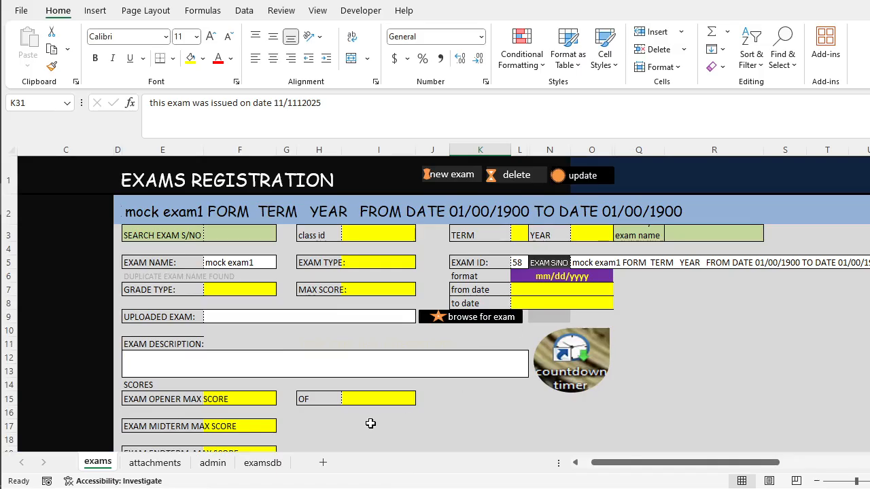
scroll(370, 423, "down", 3)
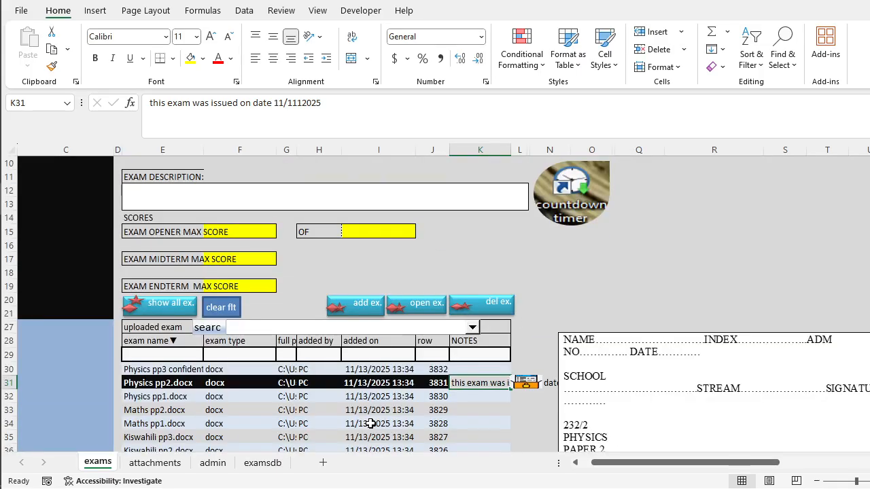
scroll(371, 423, "up", 3)
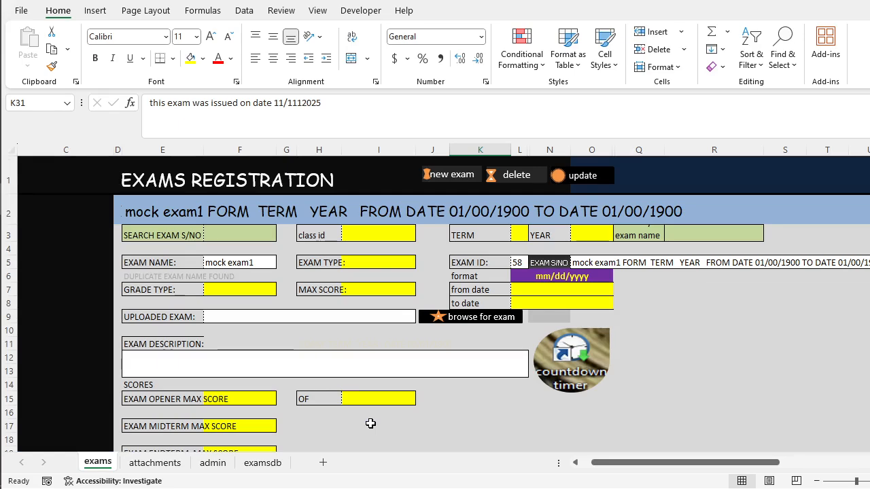
left_click(466, 181)
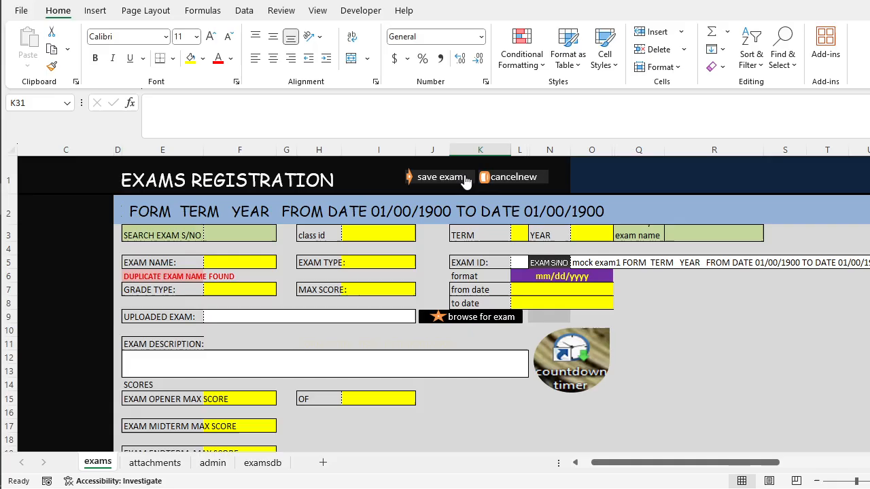
left_click(504, 176)
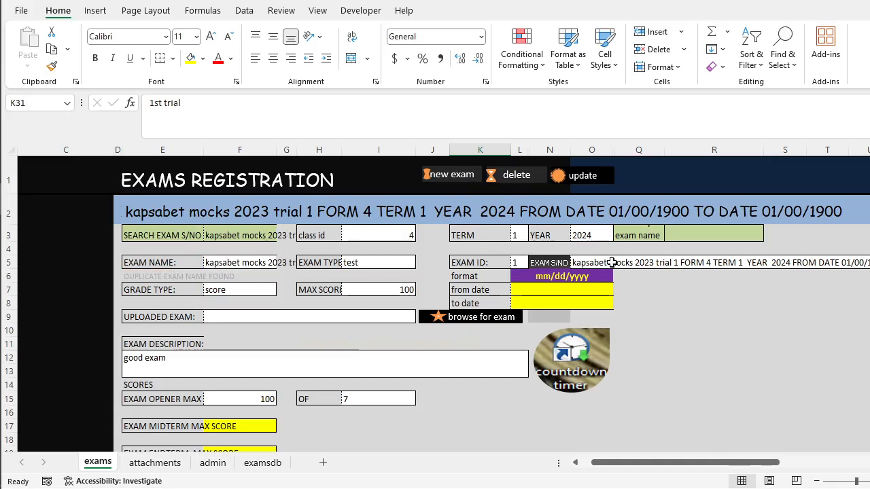
Retrieve the mock exam1 record with the exam name search and look through its uploaded papers and notes.
left_click(684, 228)
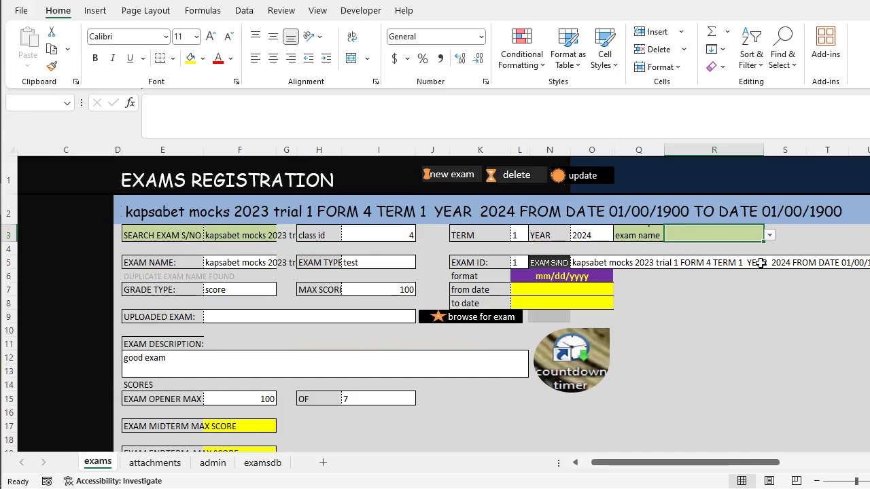
left_click(769, 235)
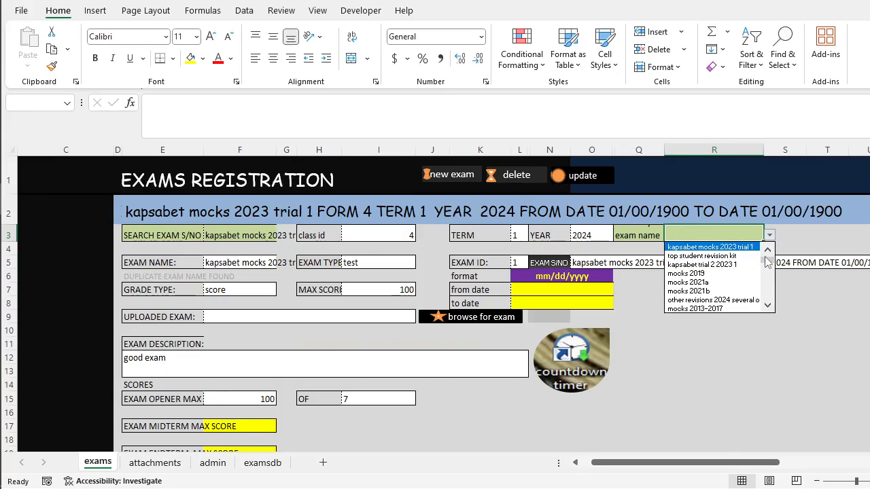
left_click_drag(771, 265, 766, 315)
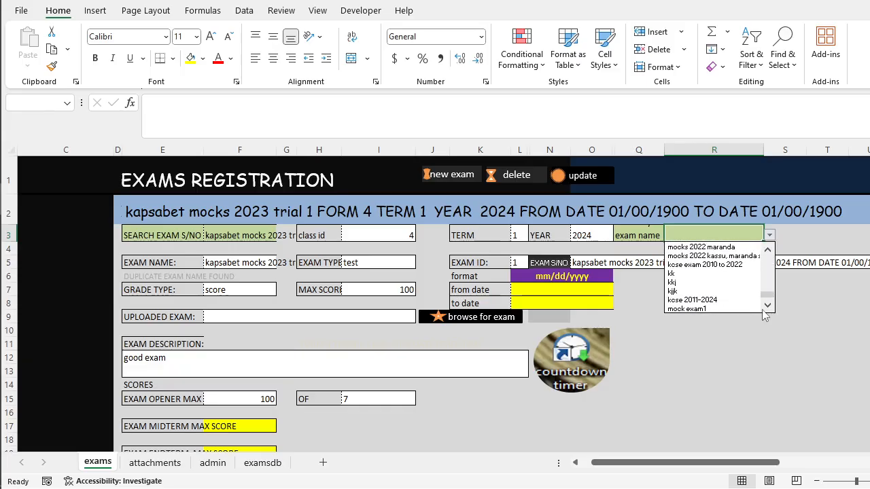
left_click(699, 309)
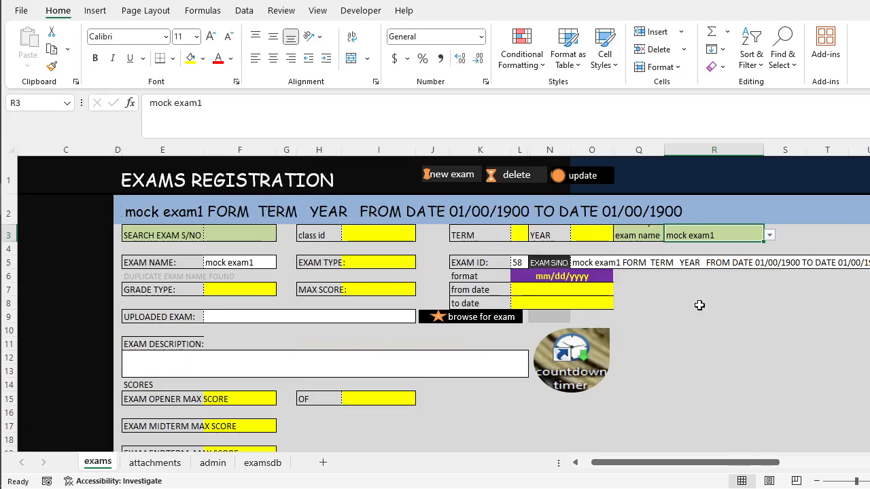
scroll(699, 305, "down", 11)
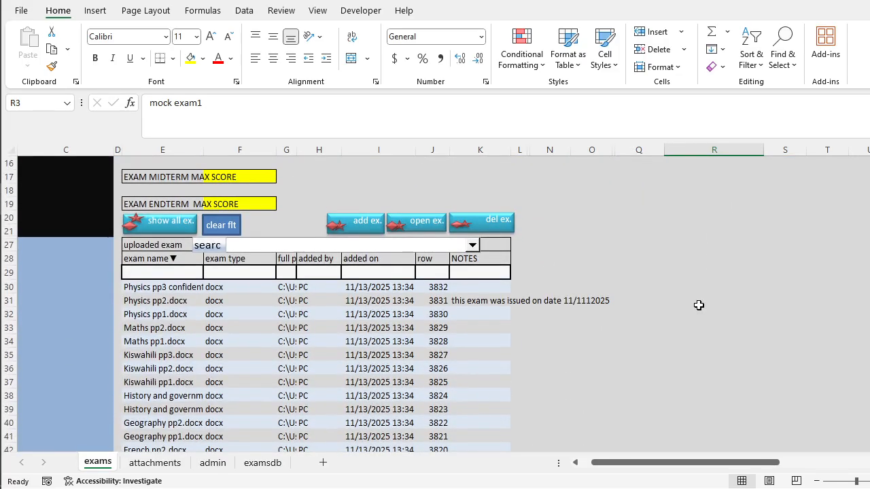
scroll(557, 405, "down", 3)
scroll(402, 398, "up", 14)
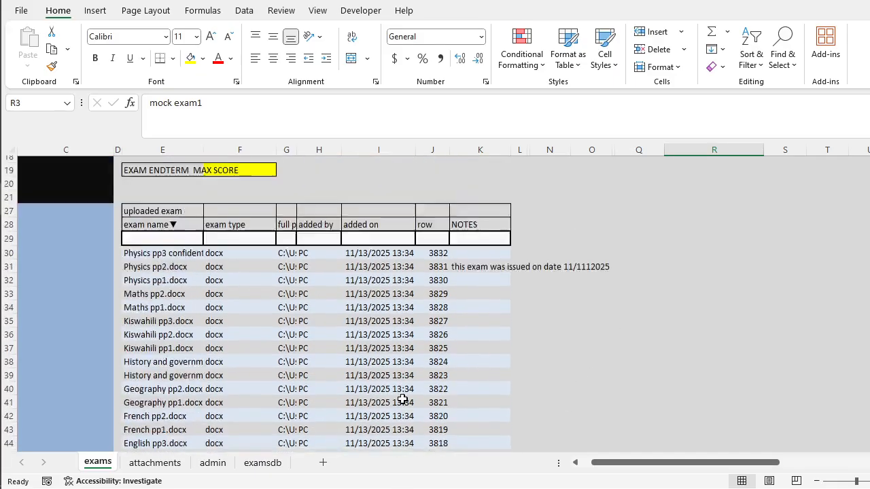
Start a blank new exam record and check its uploaded exam list.
left_click(438, 175)
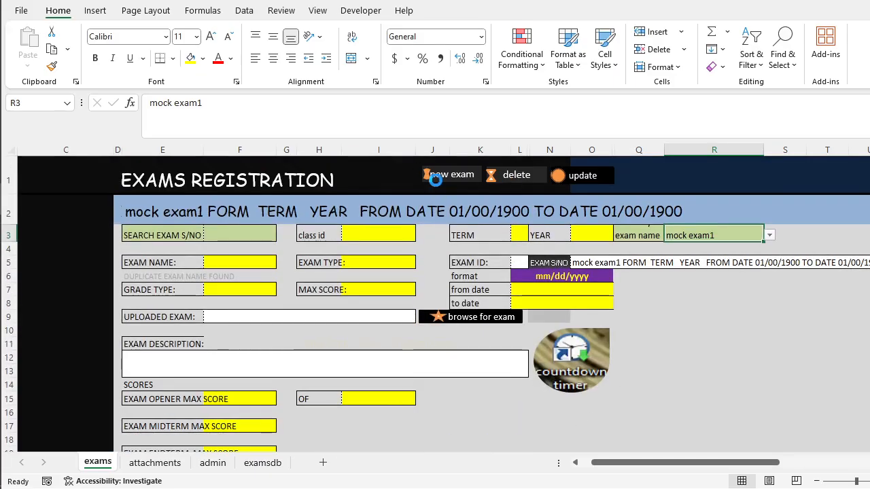
scroll(402, 349, "down", 10)
scroll(402, 348, "up", 9)
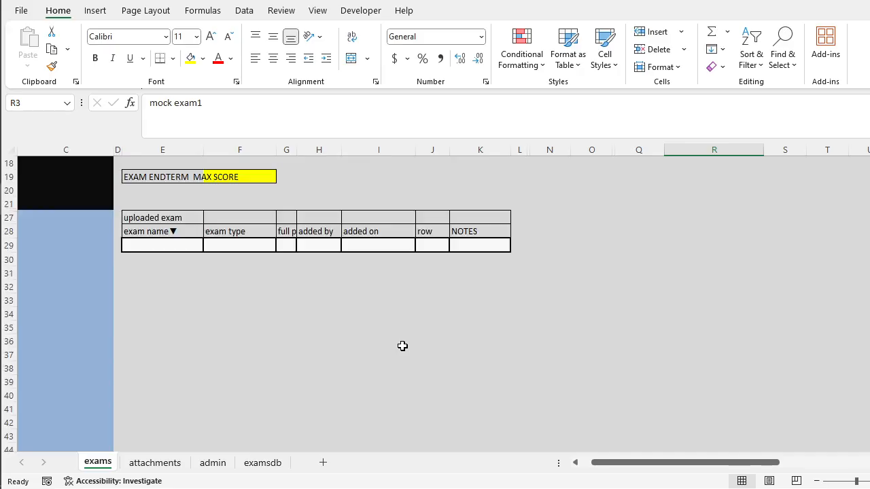
scroll(402, 346, "up", 1)
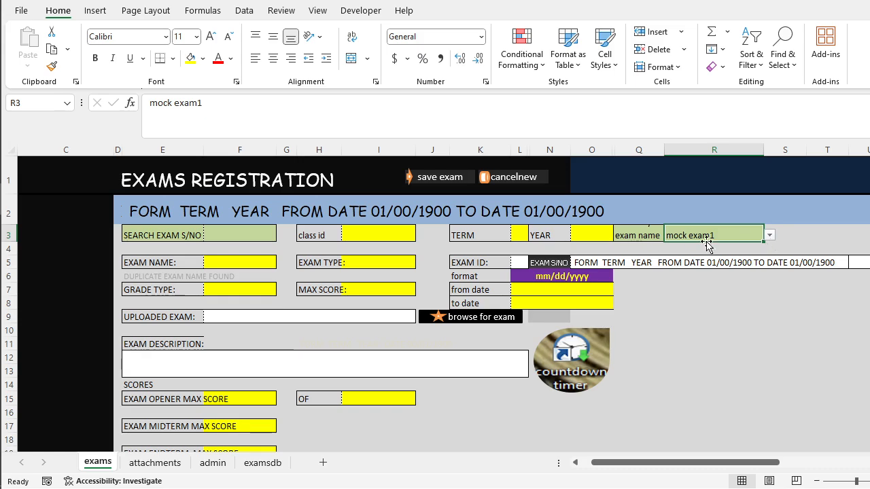
Reload the mock exam1 record by exam name and check its list of uploaded papers again.
left_click(770, 235)
left_click(721, 308)
scroll(722, 304, "down", 16)
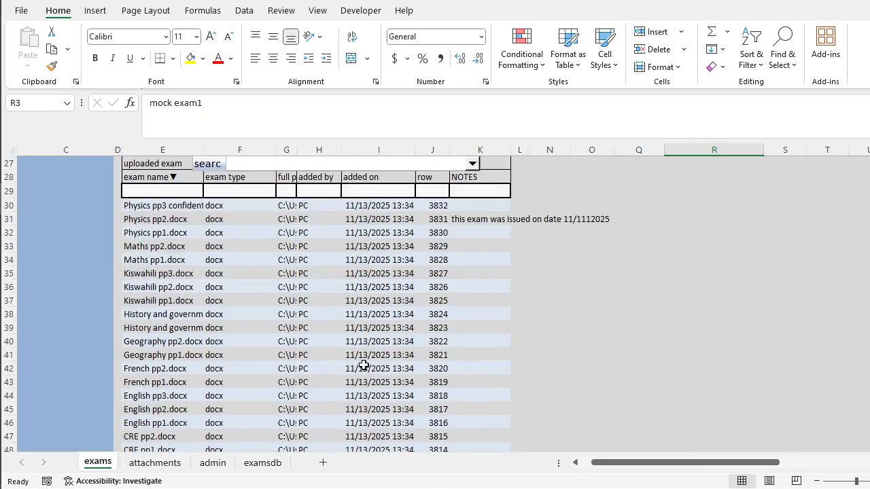
scroll(364, 365, "up", 16)
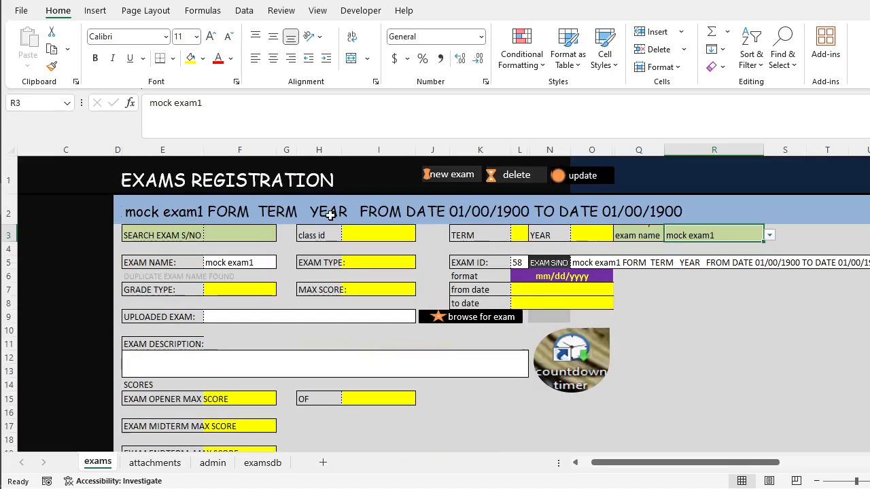
Retrieve the mocks 2021a record using the exam serial number search.
left_click(257, 235)
left_click(282, 235)
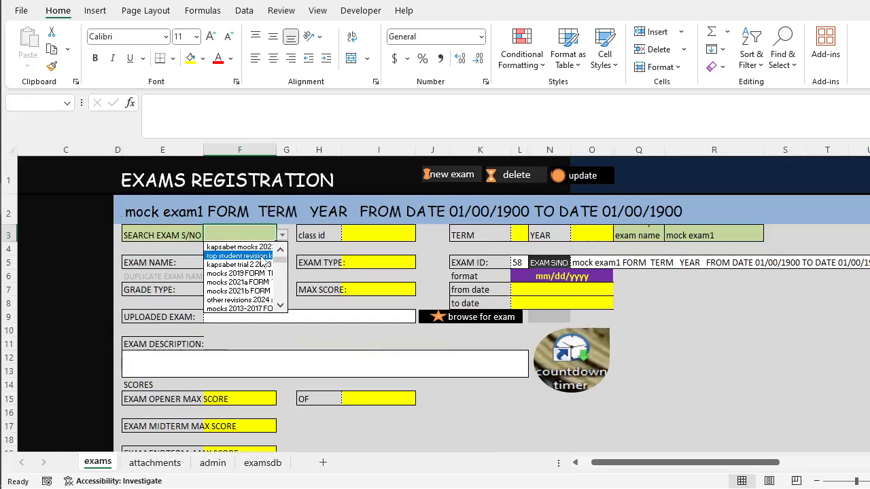
left_click(257, 283)
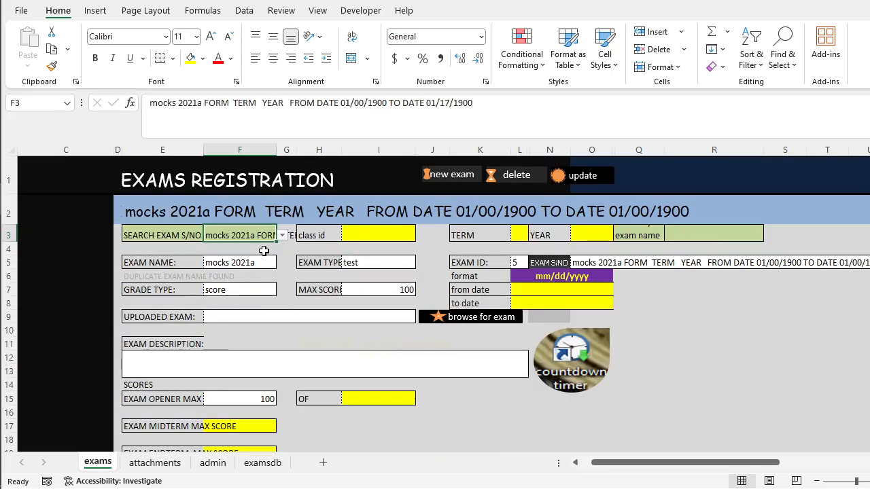
Look through the uploaded papers and notes listed for the mocks 2021a record.
scroll(262, 296, "down", 10)
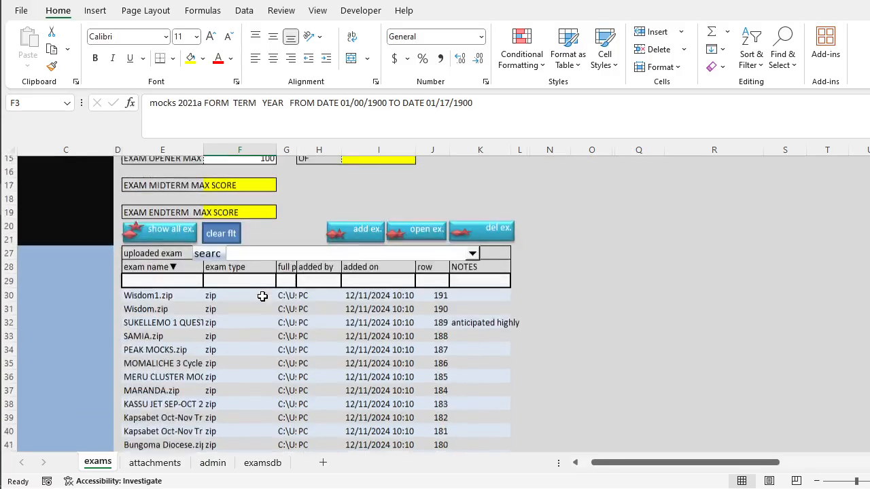
scroll(262, 296, "up", 7)
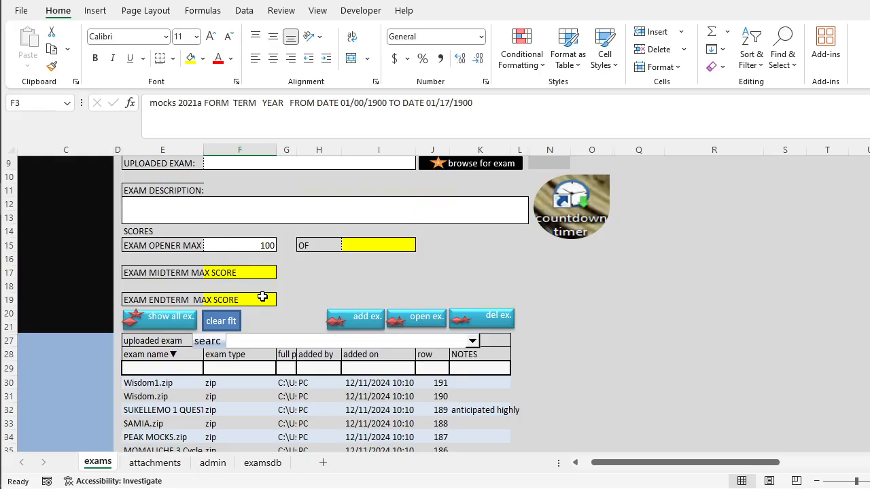
scroll(264, 301, "down", 1)
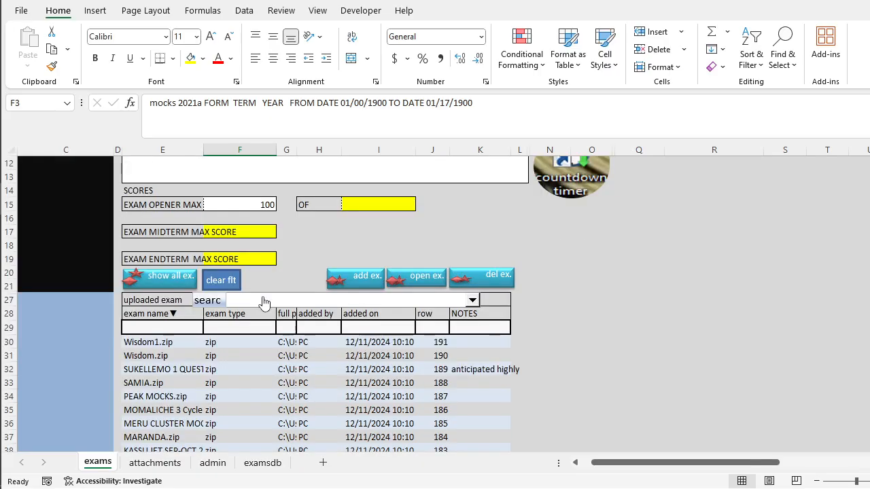
scroll(263, 301, "down", 2)
scroll(263, 302, "up", 6)
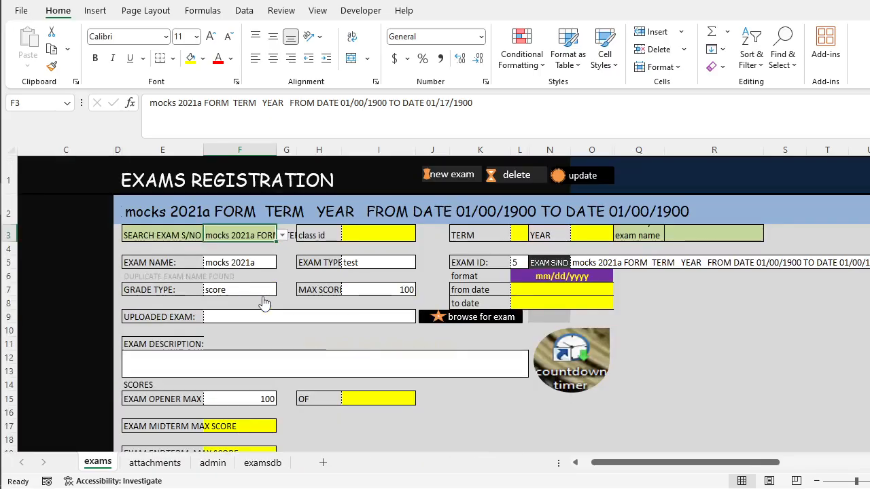
Retrieve the chem 2015 and 2016 record using the exam serial number search and check its uploaded papers.
left_click(281, 235)
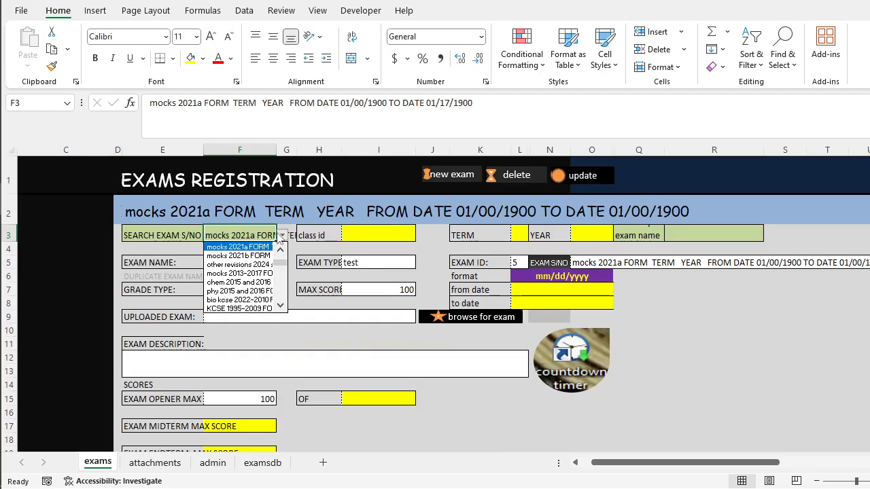
left_click(258, 282)
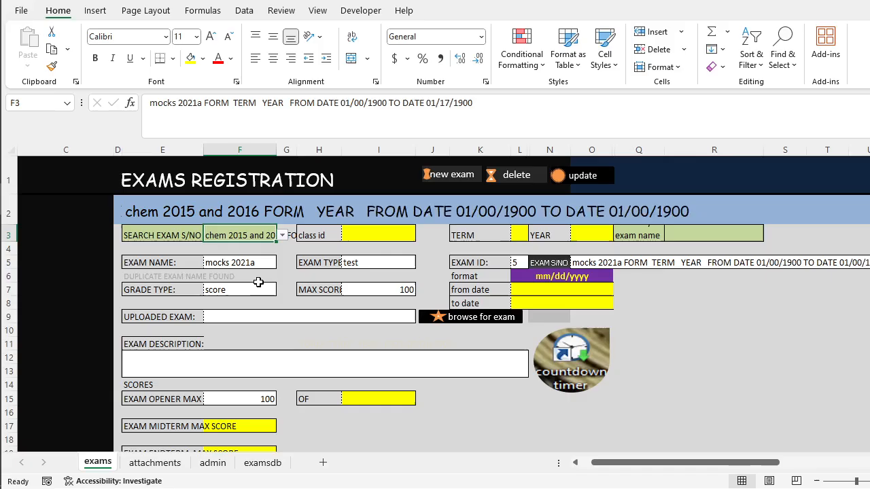
scroll(259, 282, "down", 10)
scroll(258, 281, "up", 3)
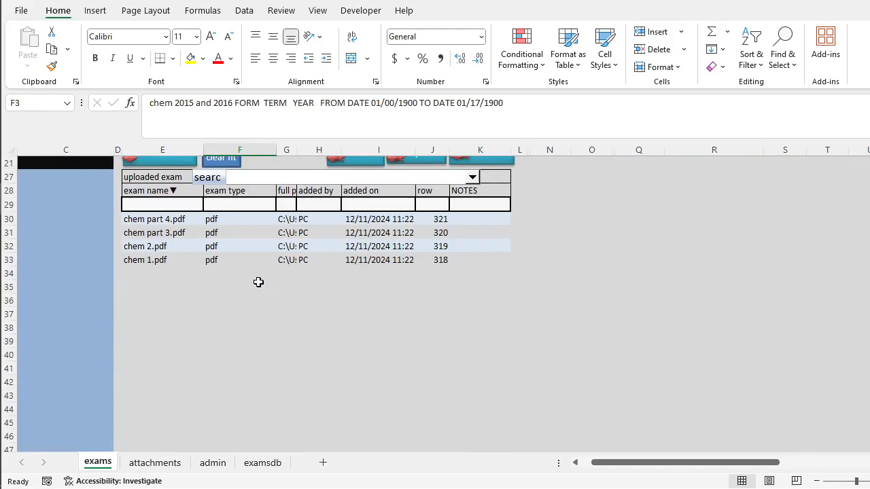
scroll(259, 284, "up", 7)
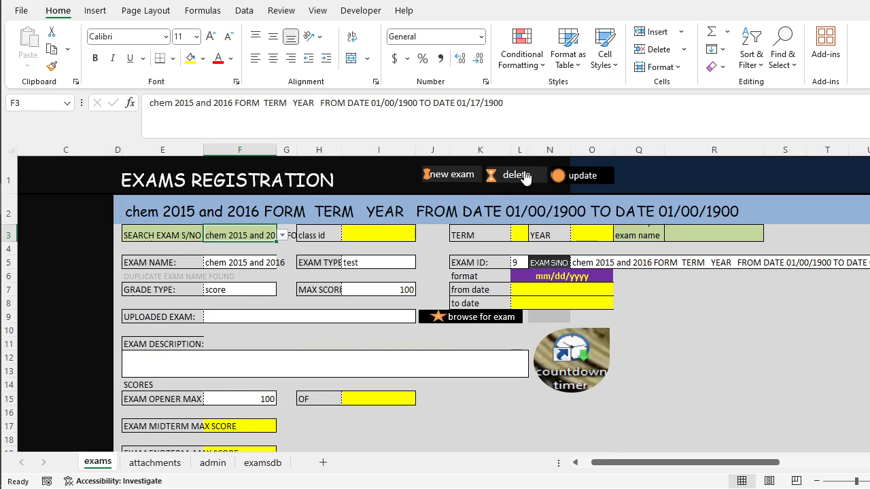
Start deleting the chem part 3.pdf attachment from the uploaded exam list, and decline the deletion.
scroll(295, 256, "down", 4)
left_click(348, 344)
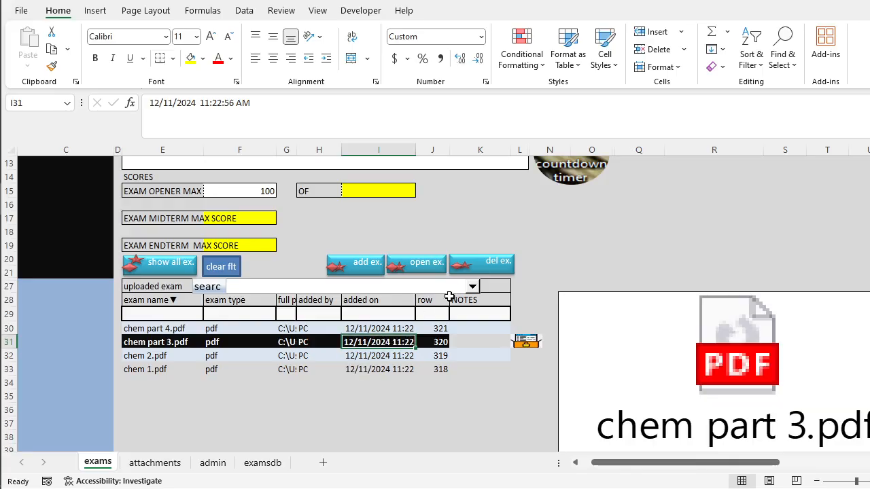
left_click(497, 267)
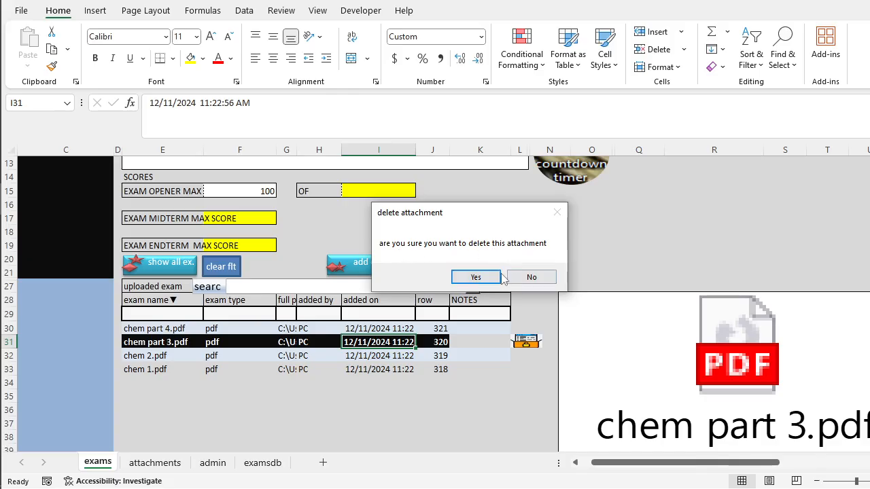
left_click(536, 280)
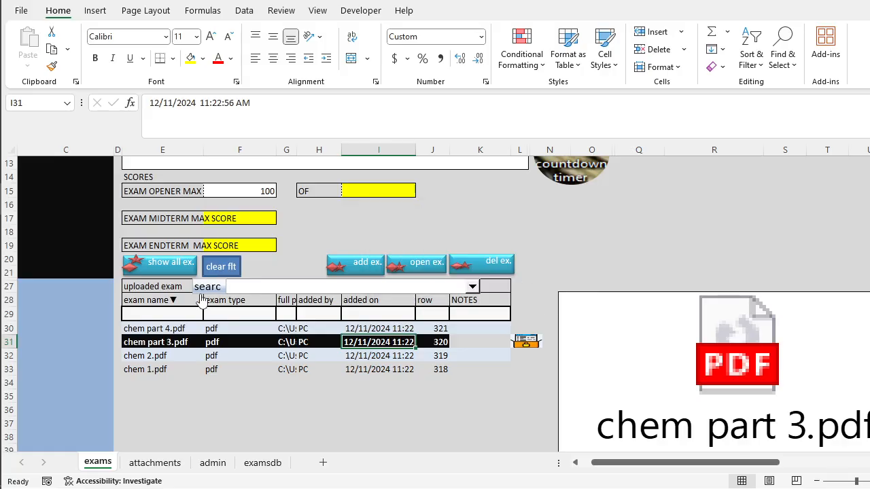
Start deleting the whole chem 2015 and 2016 exam record, and decline the deletion.
left_click(365, 272)
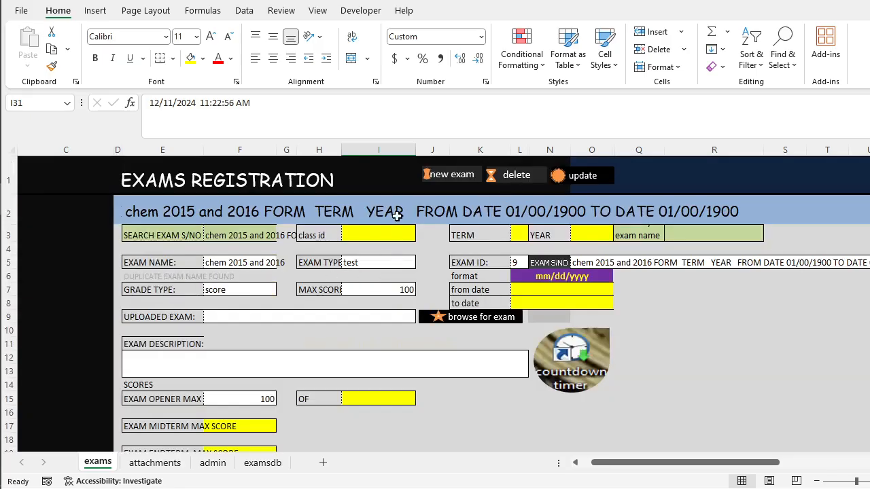
left_click(263, 245)
left_click(524, 176)
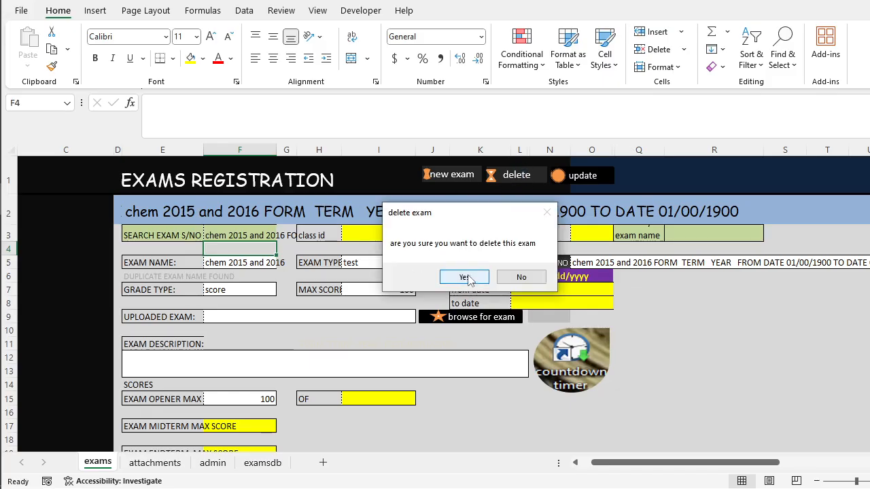
left_click(519, 280)
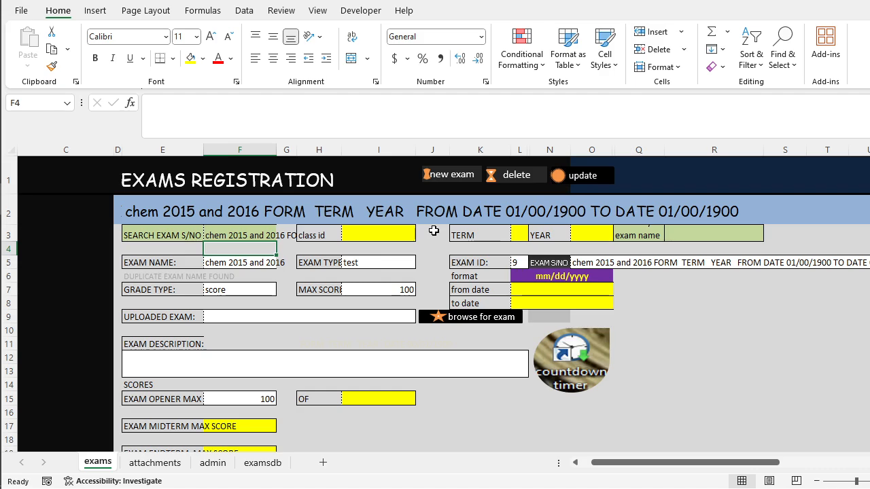
Retrieve the mock exam1 record using the exam name search and check its uploaded papers.
scroll(249, 392, "down", 1)
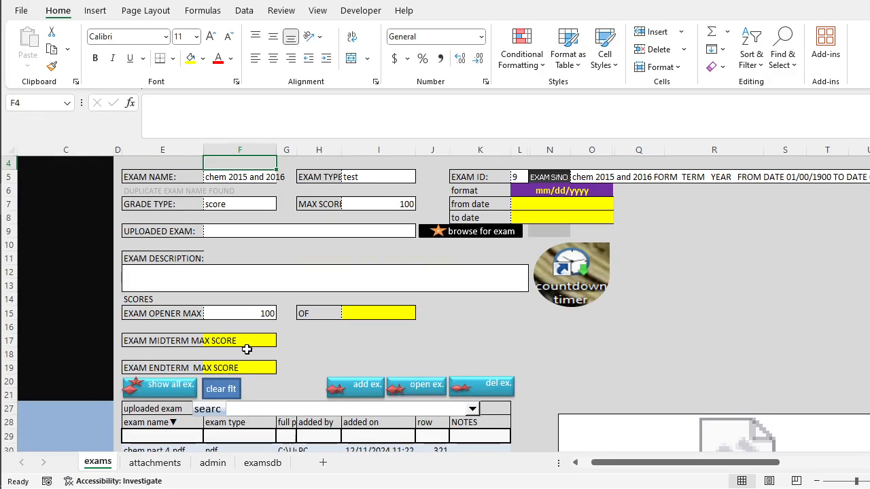
scroll(246, 349, "up", 1)
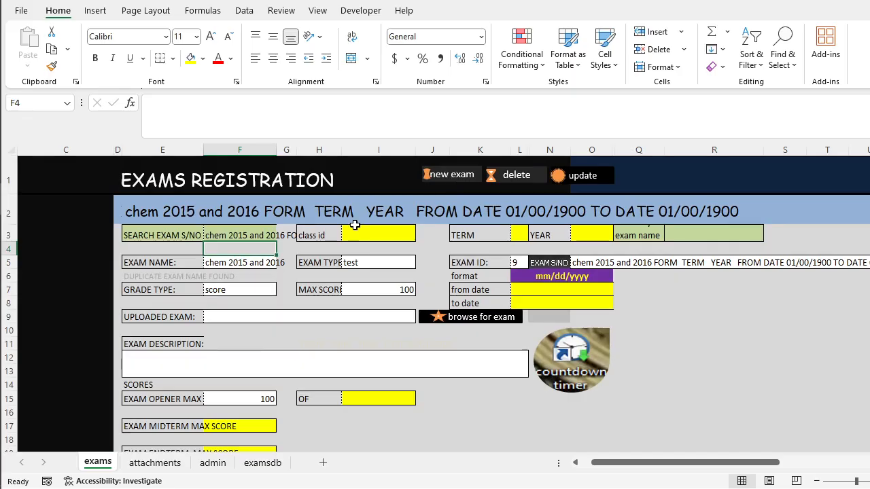
left_click(266, 233)
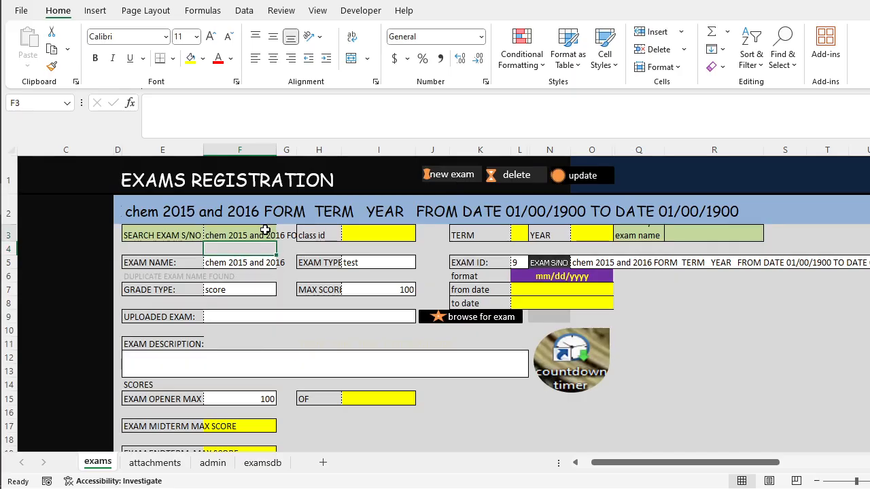
left_click(673, 235)
left_click(769, 235)
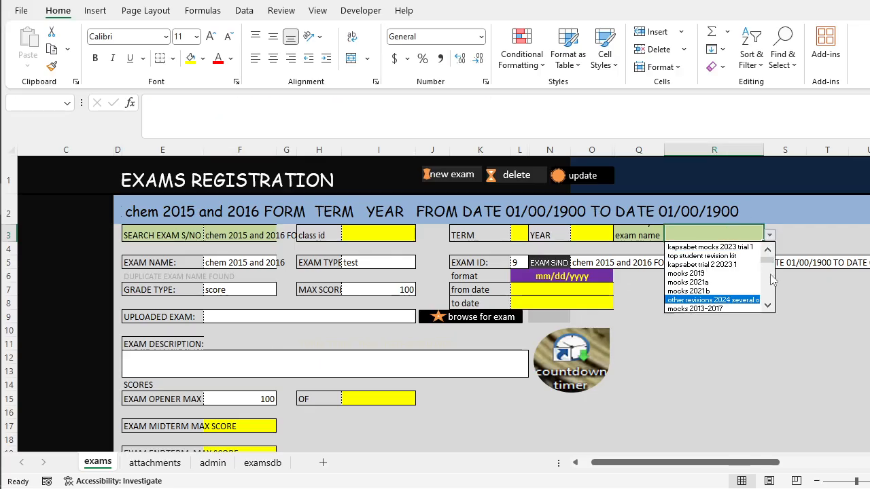
left_click_drag(772, 264, 768, 294)
left_click(720, 307)
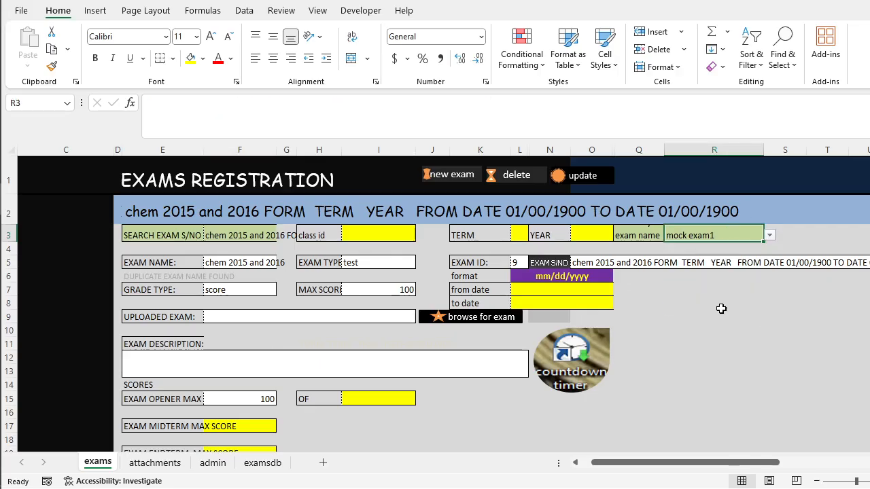
scroll(332, 341, "down", 3)
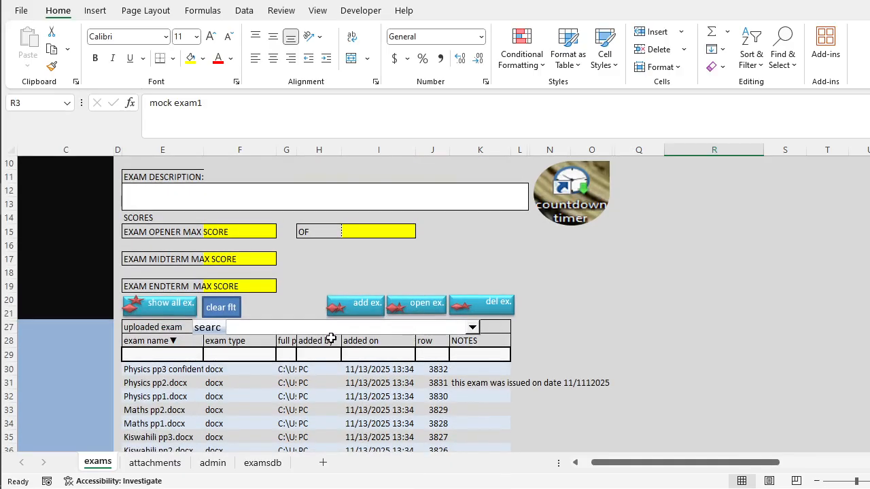
scroll(333, 341, "up", 3)
Set the mock exam1 record's exam type to assignment and its maximum score to 100.
left_click(386, 262)
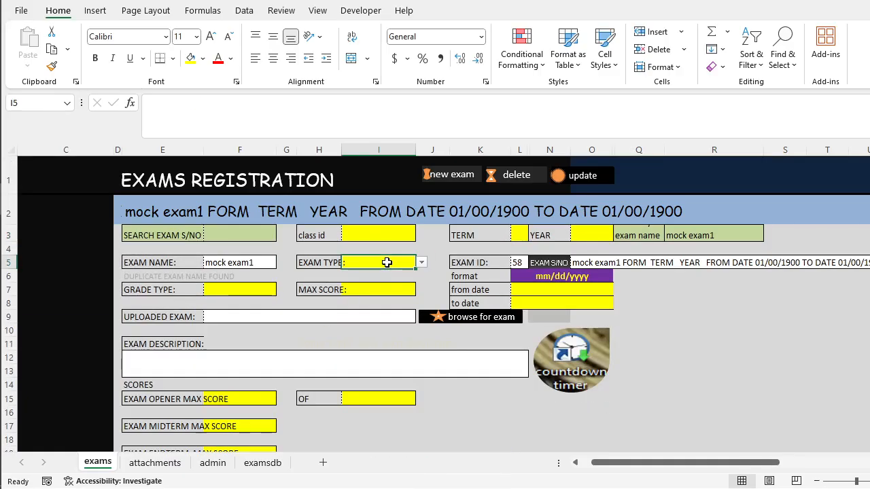
left_click(421, 262)
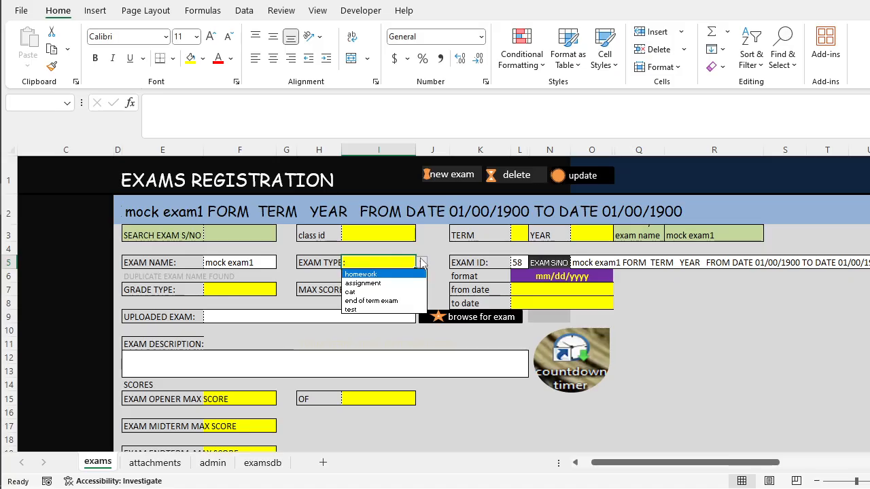
left_click(410, 283)
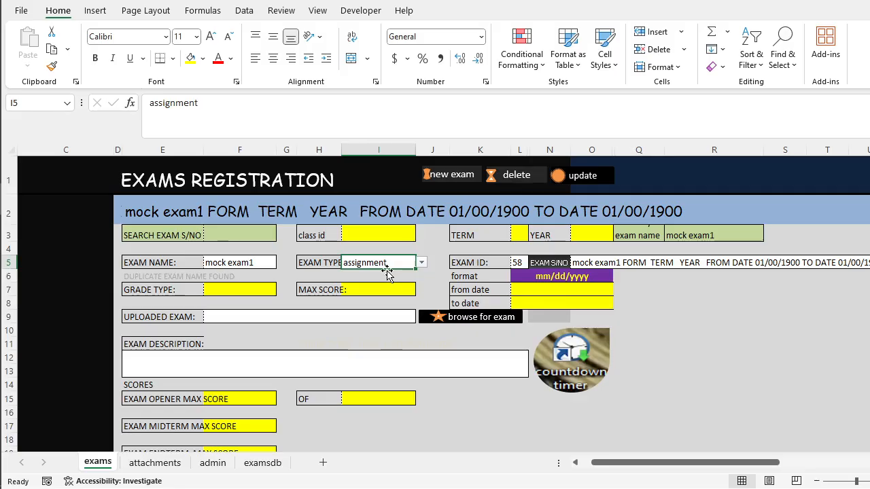
scroll(396, 269, "down", 9)
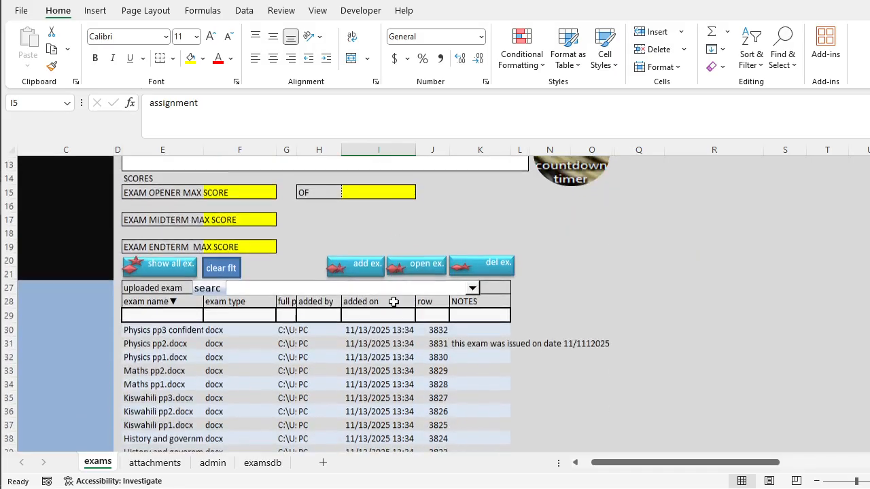
scroll(393, 304, "up", 9)
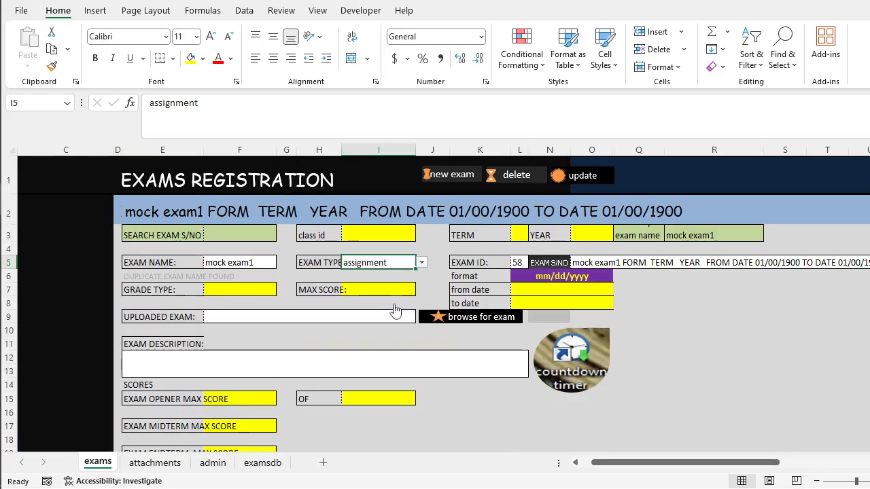
left_click(390, 290)
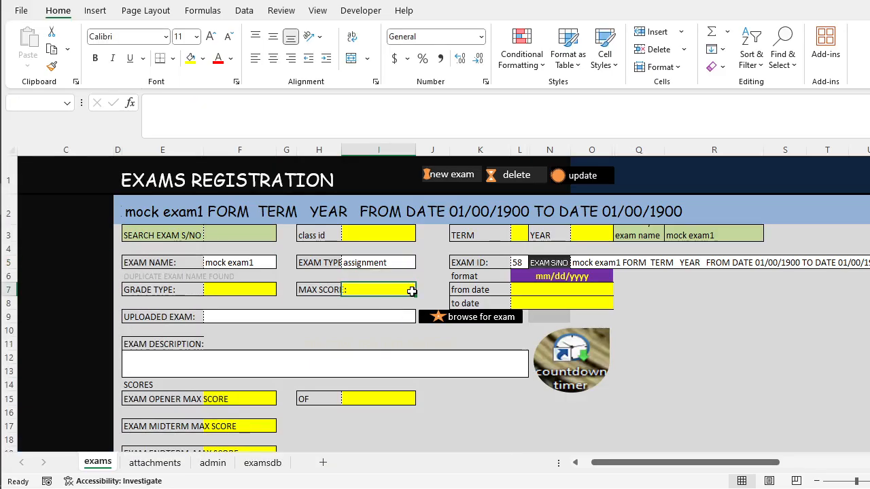
type("100")
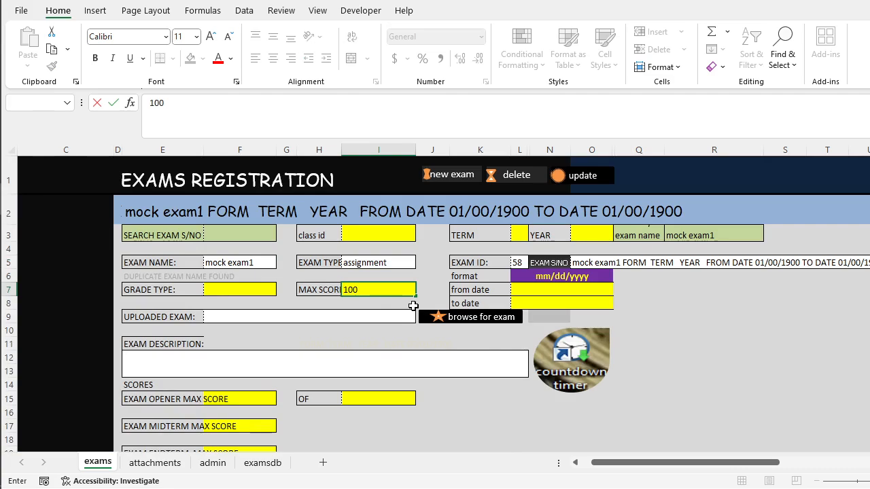
key("Return")
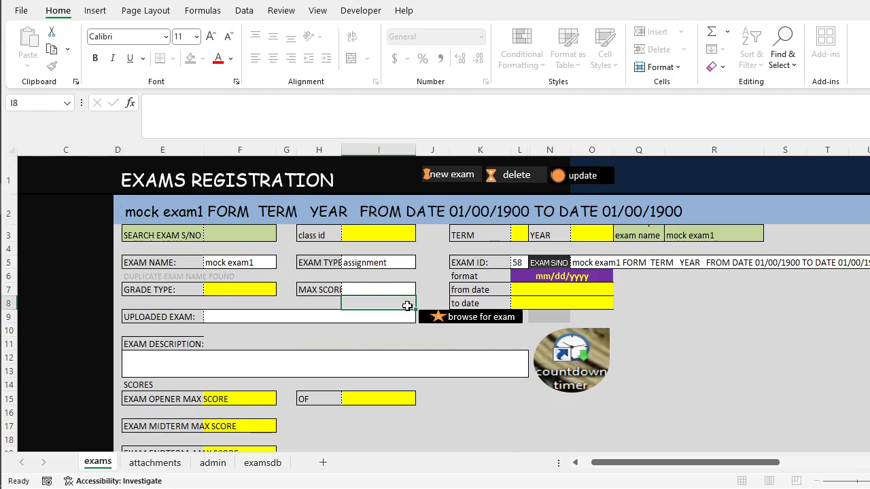
Review the mock exam1 record's uploaded papers and its max score, from date, to date and exam description fields.
scroll(404, 312, "down", 9)
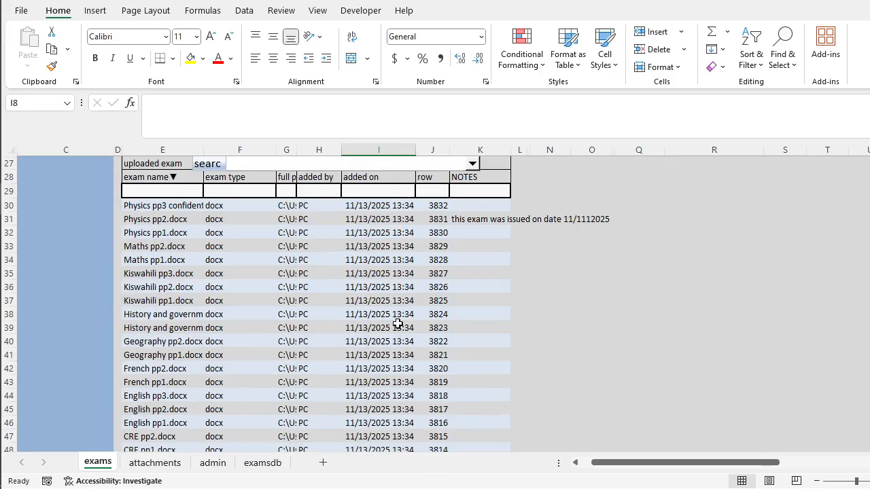
scroll(397, 323, "up", 9)
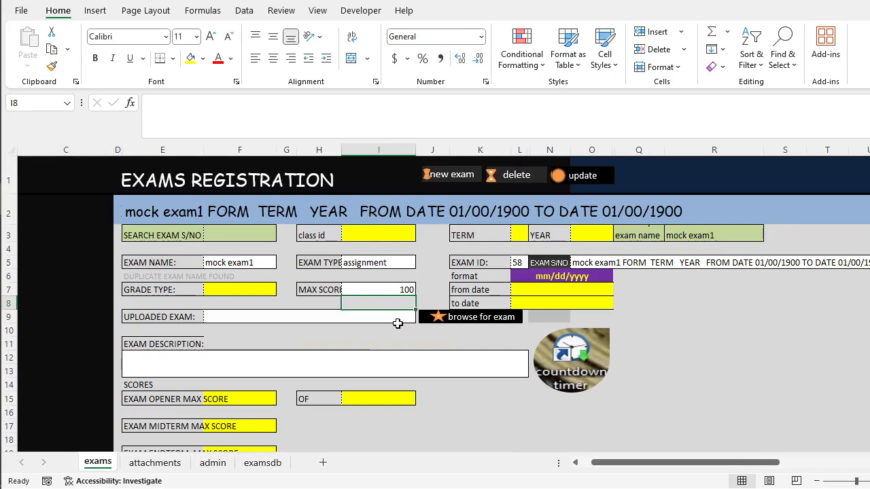
left_click(394, 287)
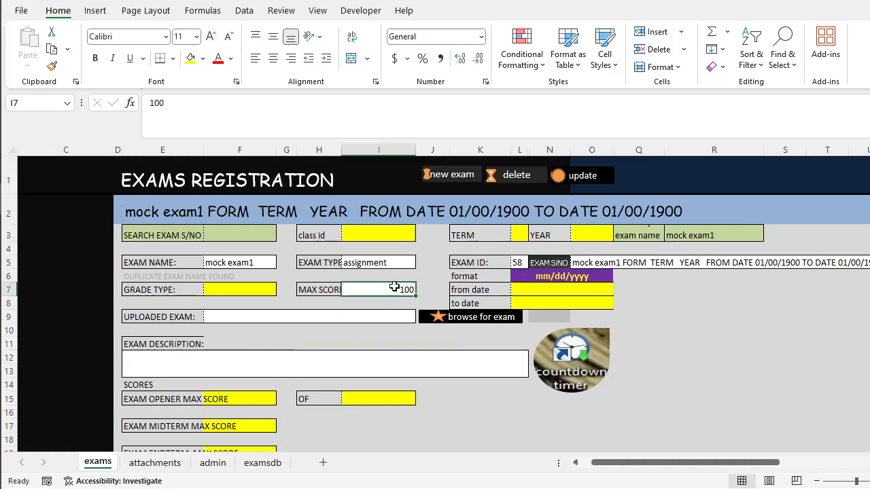
left_click(566, 294)
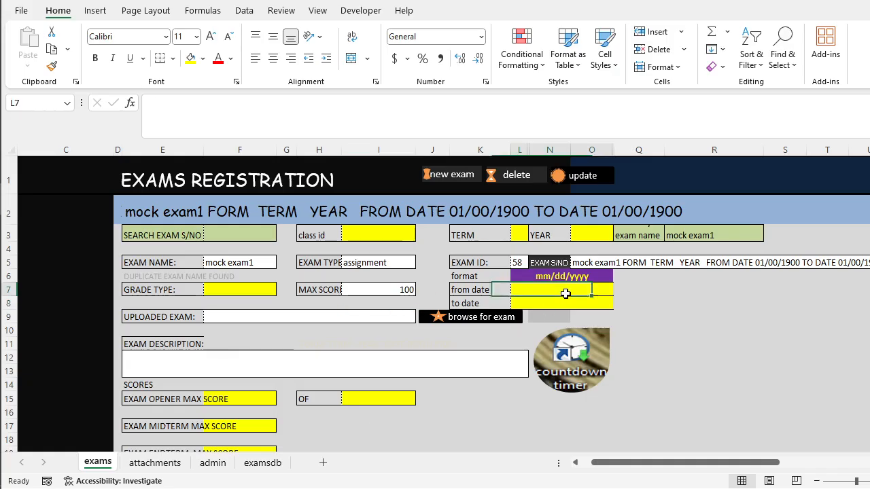
left_click(566, 304)
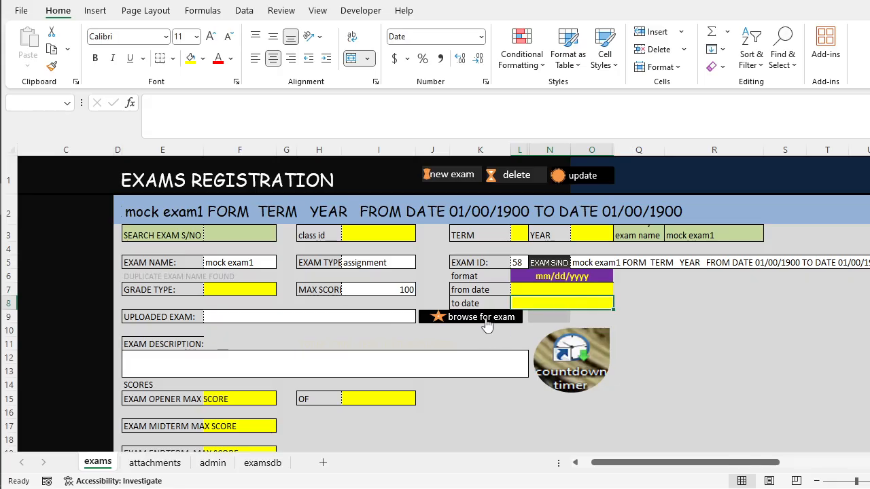
scroll(423, 352, "down", 2)
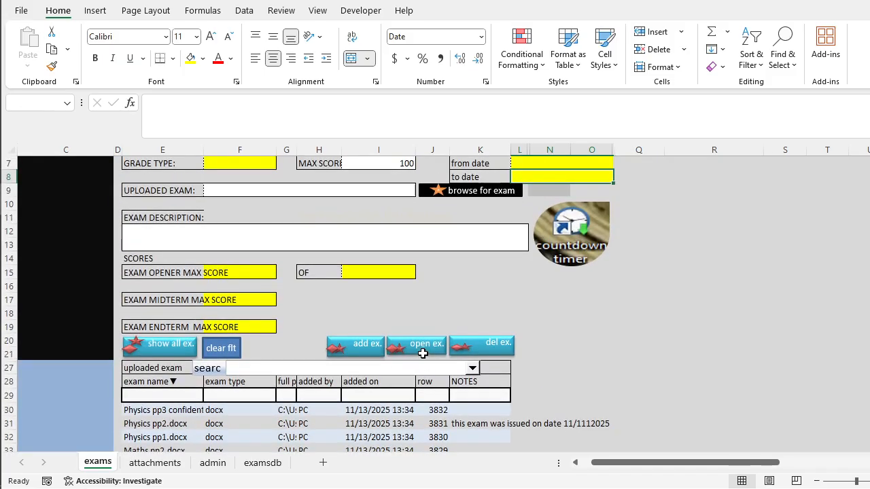
left_click(233, 189)
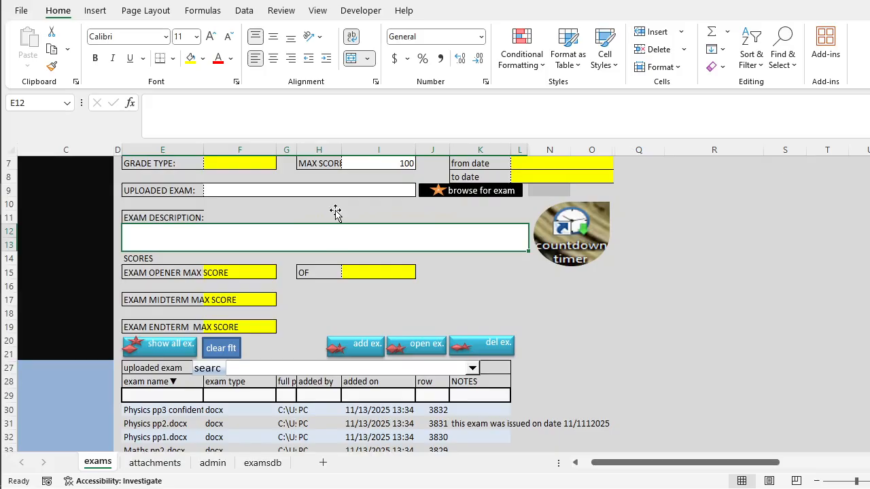
Start browsing for an exam paper to upload to the mock exam1 record, then cancel the folder and file selection.
scroll(330, 287, "down", 9)
scroll(329, 290, "down", 3)
scroll(330, 289, "up", 16)
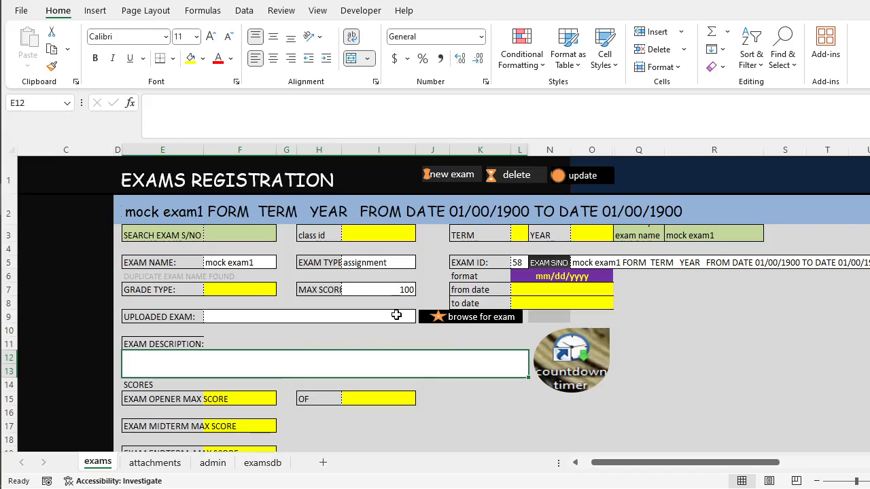
left_click(452, 318)
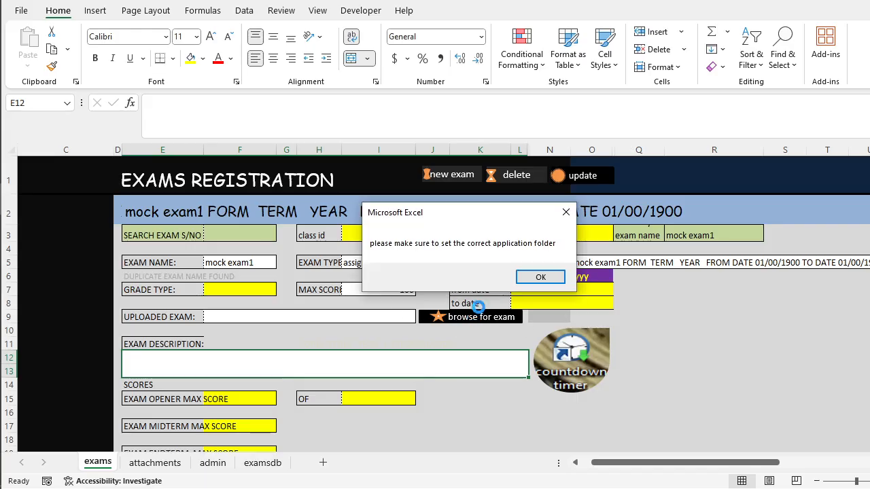
left_click(564, 213)
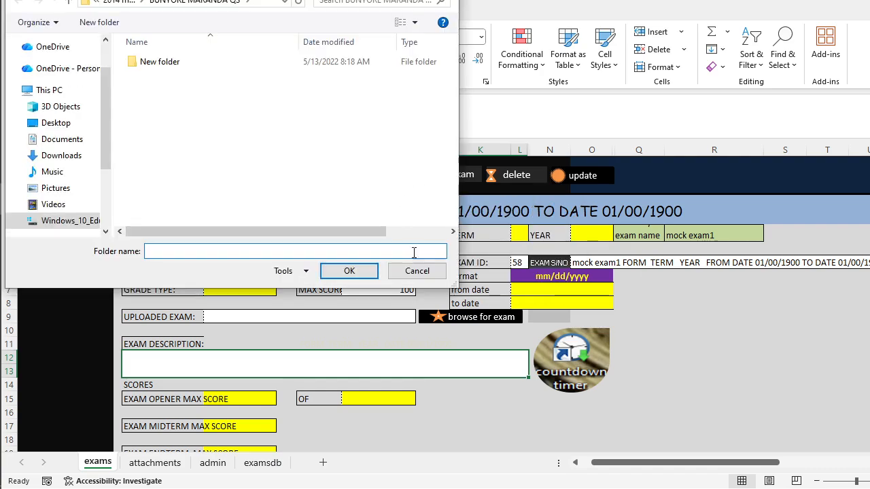
left_click(417, 271)
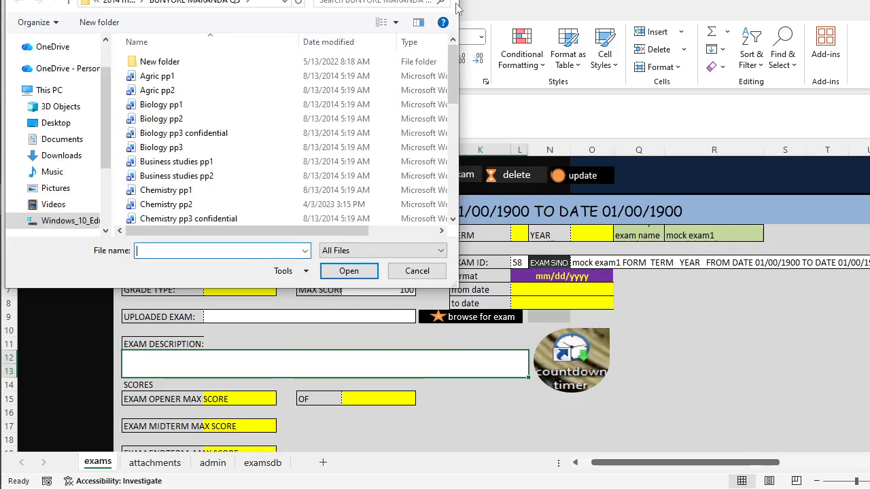
left_click(443, 1)
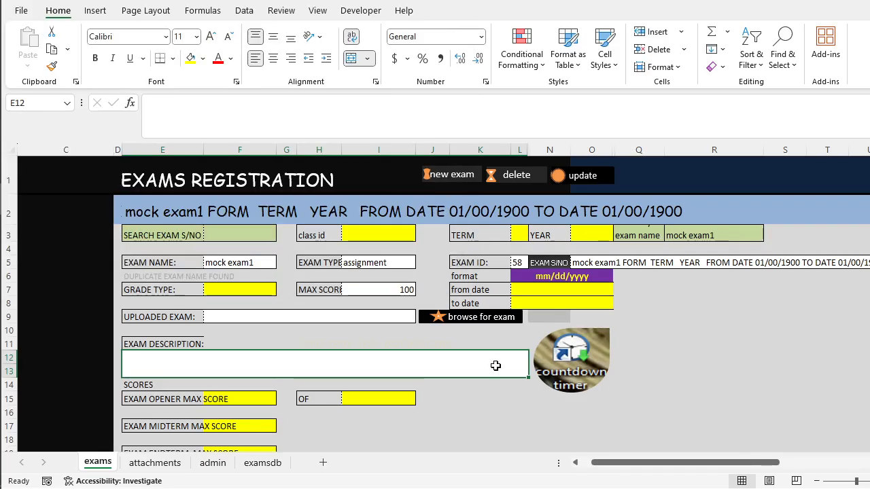
Retrieve the kapsabet mocks 2023 trial 1 record using the exam serial number search.
scroll(495, 366, "down", 3)
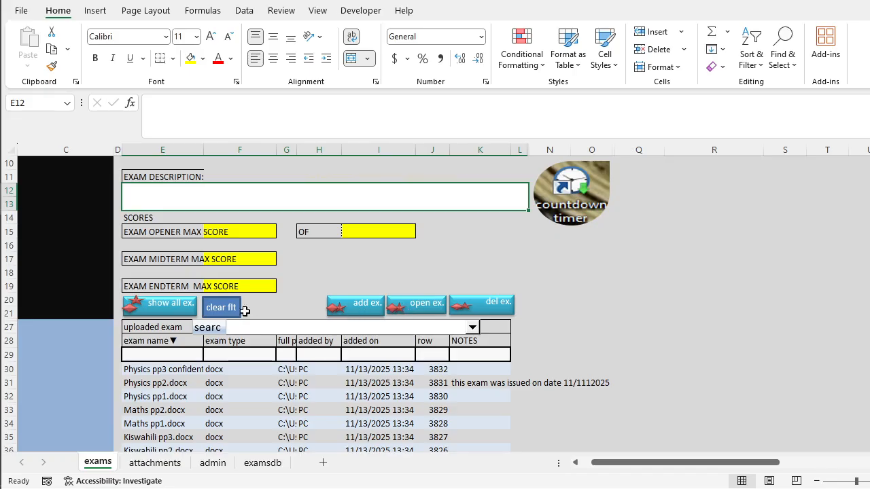
scroll(230, 322, "up", 3)
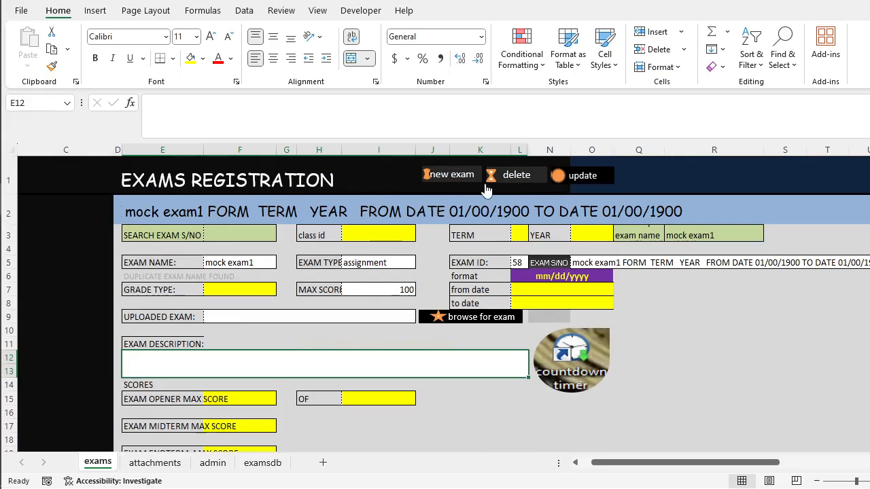
left_click(458, 177)
left_click(514, 177)
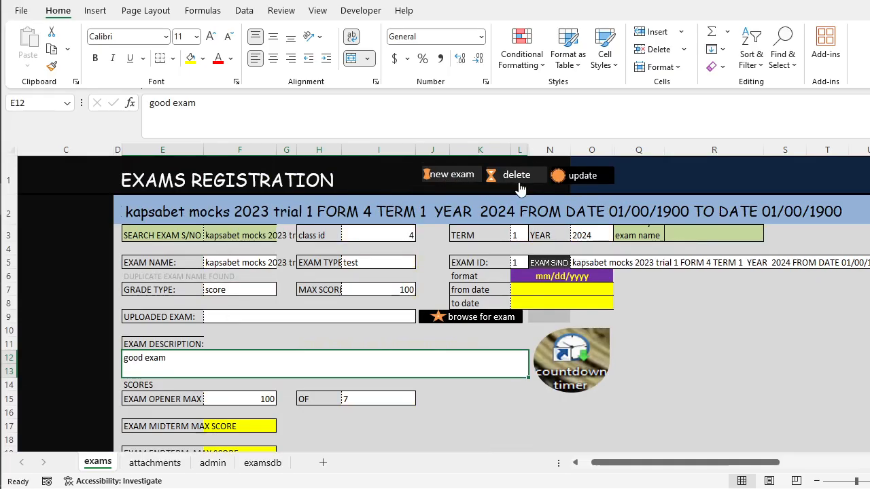
left_click(477, 176)
left_click(523, 180)
left_click(243, 235)
left_click(281, 235)
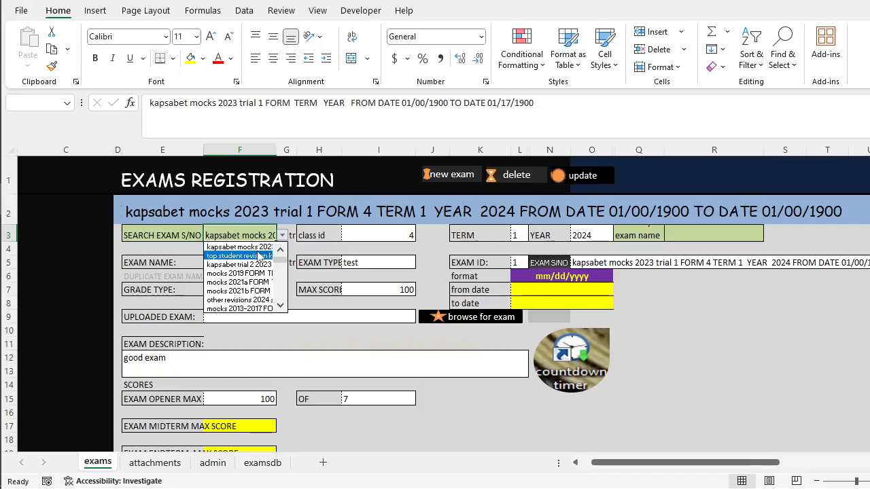
left_click(257, 248)
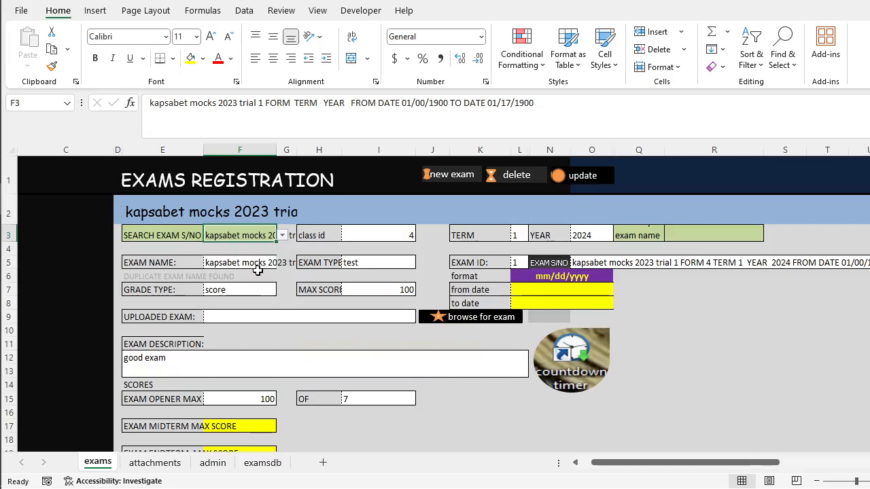
Examine the kapsabet mocks record's uploaded papers and the notes on PHYSICS P1 MS.pdf and PHYSICS P1 QNS.pdf.
scroll(258, 285, "down", 10)
scroll(257, 238, "down", 14)
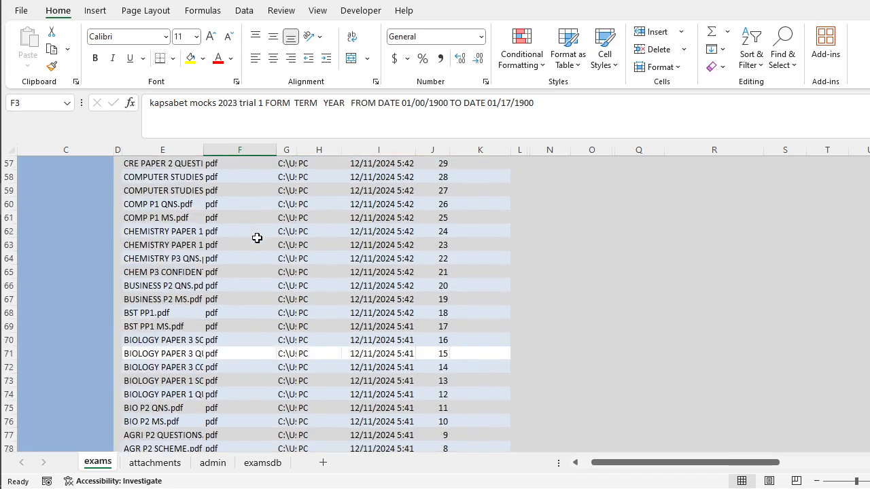
scroll(256, 238, "up", 20)
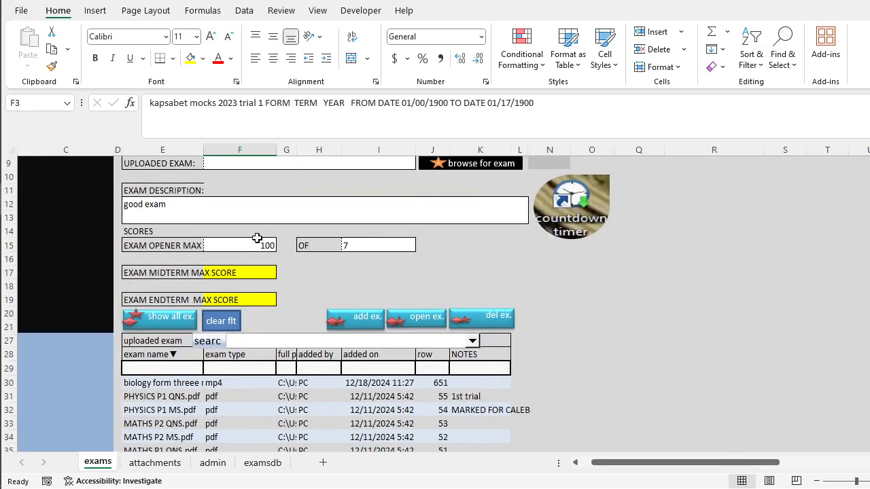
scroll(257, 238, "down", 2)
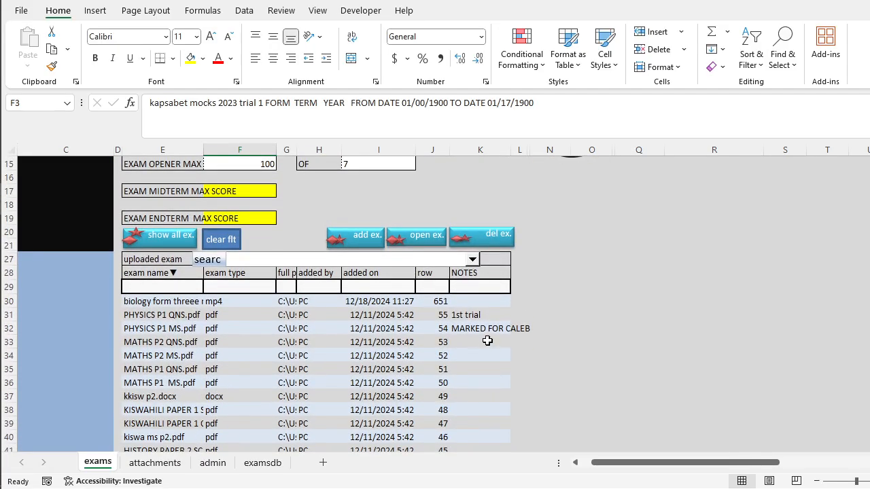
scroll(440, 351, "up", 1)
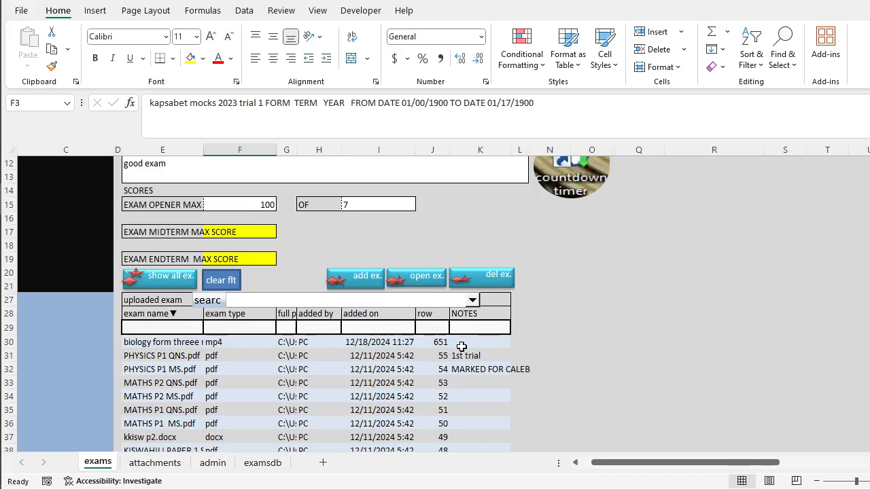
left_click(466, 365)
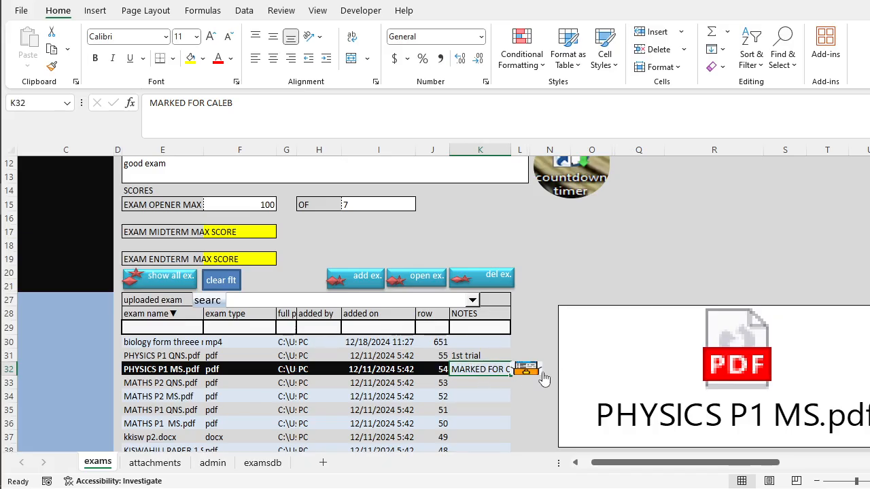
left_click(464, 354)
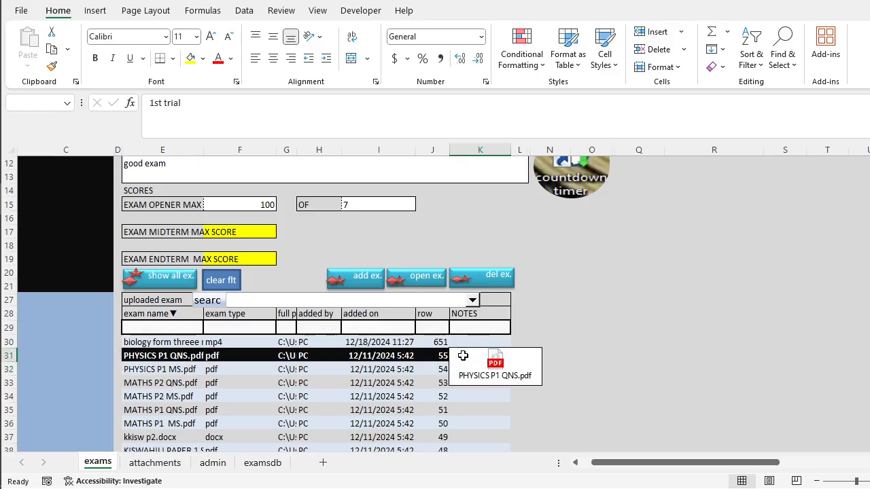
Review the kapsabet mocks record's exam description, class, term, date and score fields together with its uploaded papers list.
scroll(286, 294, "up", 4)
scroll(284, 302, "down", 2)
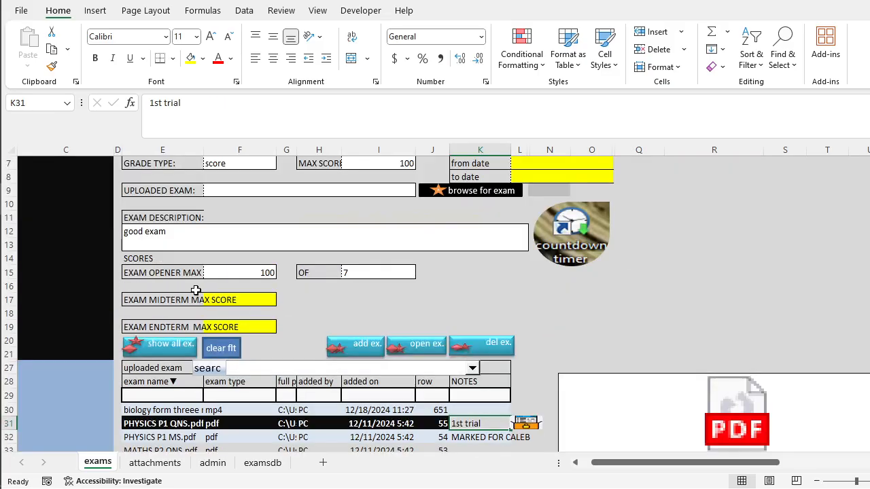
left_click(196, 239)
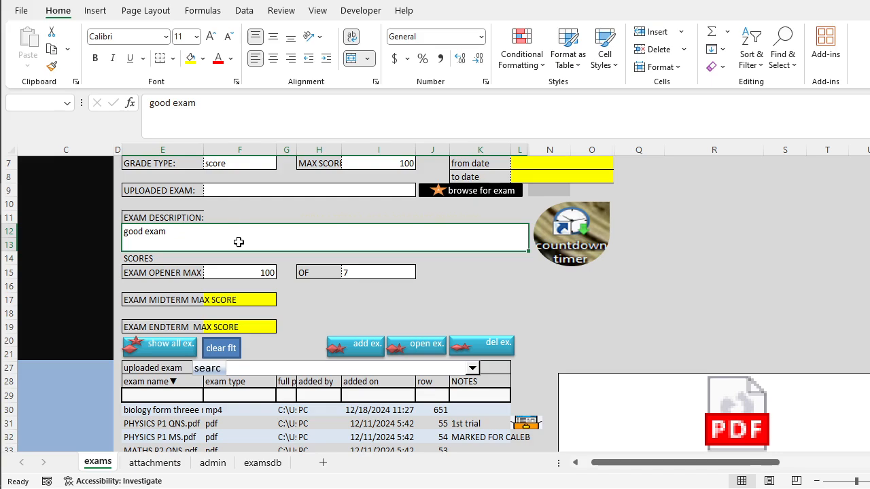
scroll(251, 246, "up", 2)
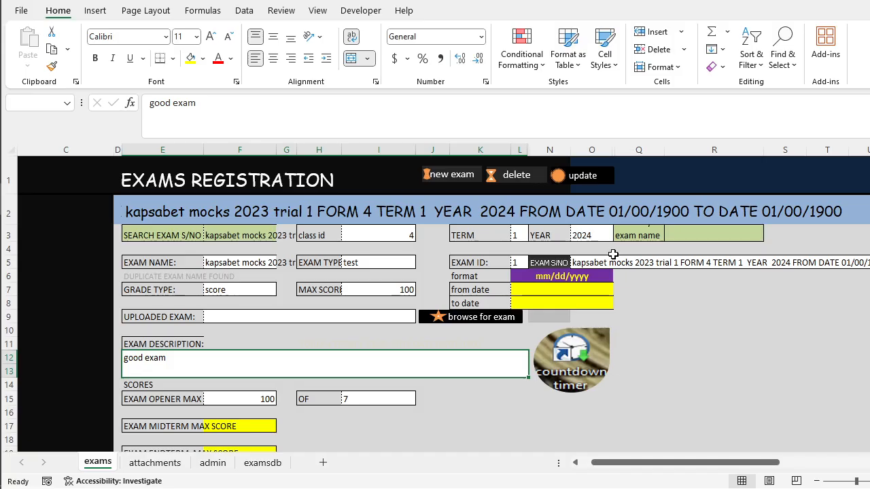
scroll(612, 254, "down", 2)
scroll(609, 251, "up", 1)
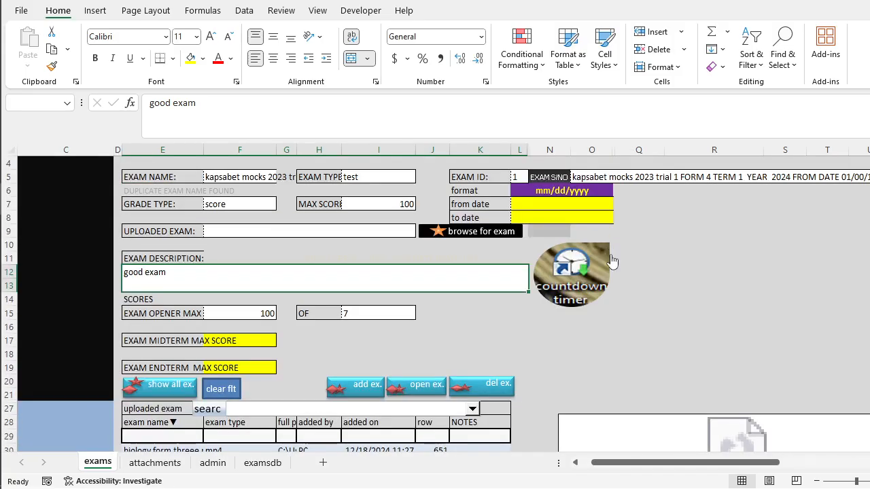
scroll(612, 260, "up", 1)
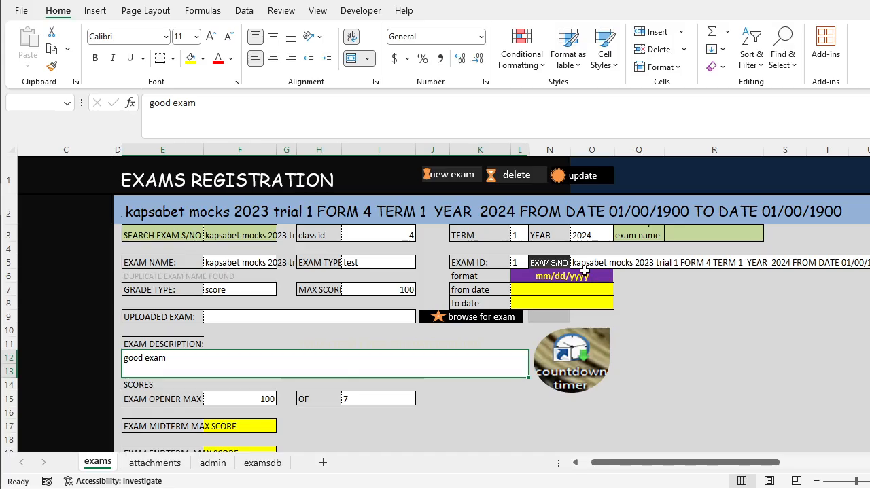
scroll(584, 270, "down", 4)
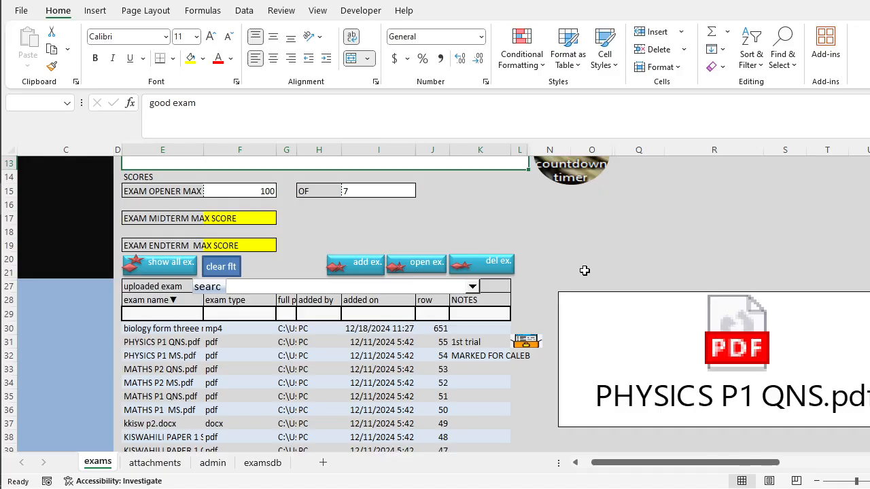
scroll(585, 271, "up", 4)
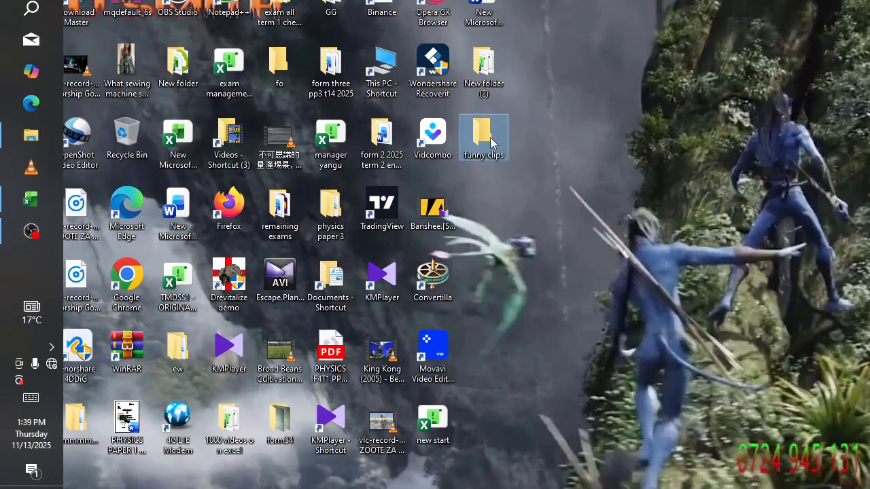
Switch to File Explorer and open the top student revision kit folder within exams magerate45 in Documents.
double_click(490, 137)
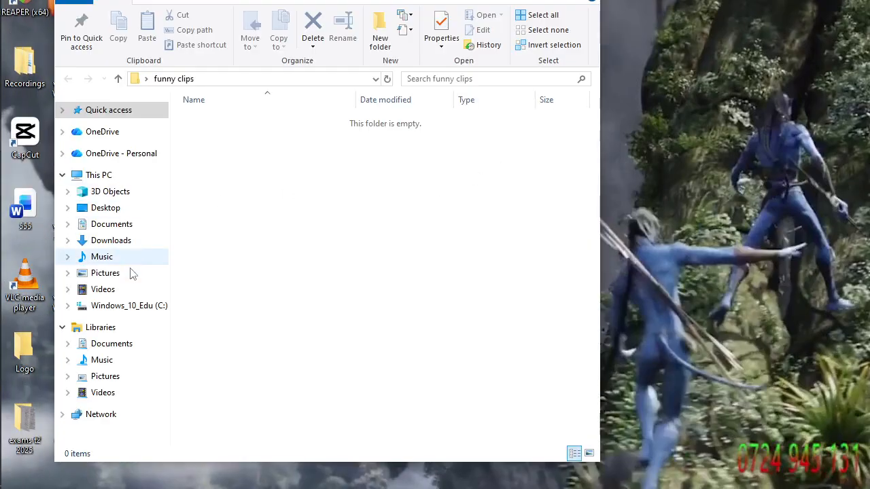
left_click(130, 230)
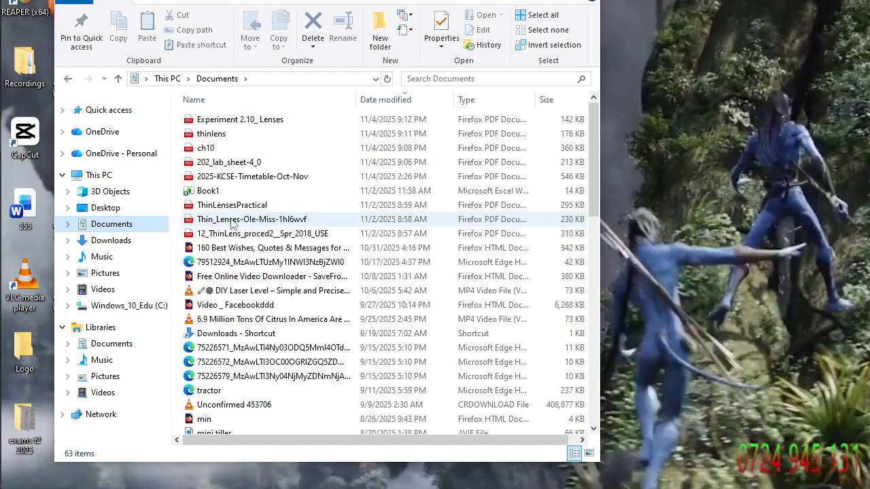
scroll(235, 271, "down", 13)
scroll(236, 270, "up", 3)
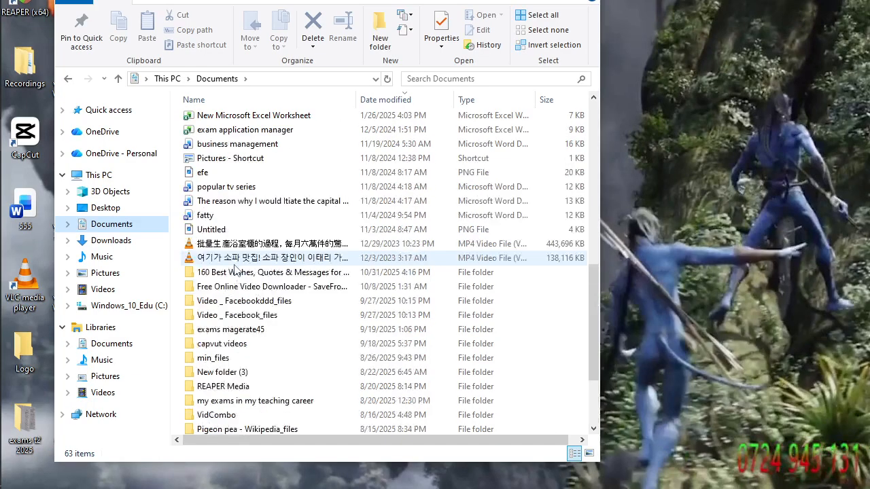
double_click(242, 335)
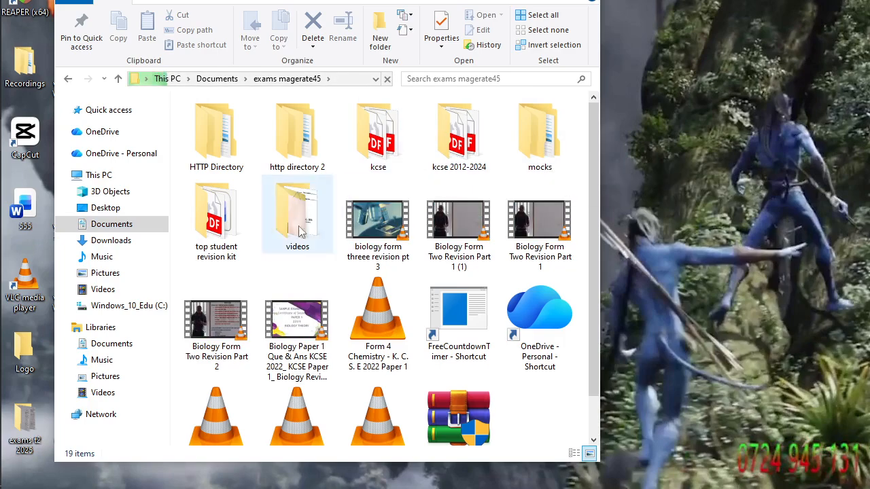
double_click(233, 255)
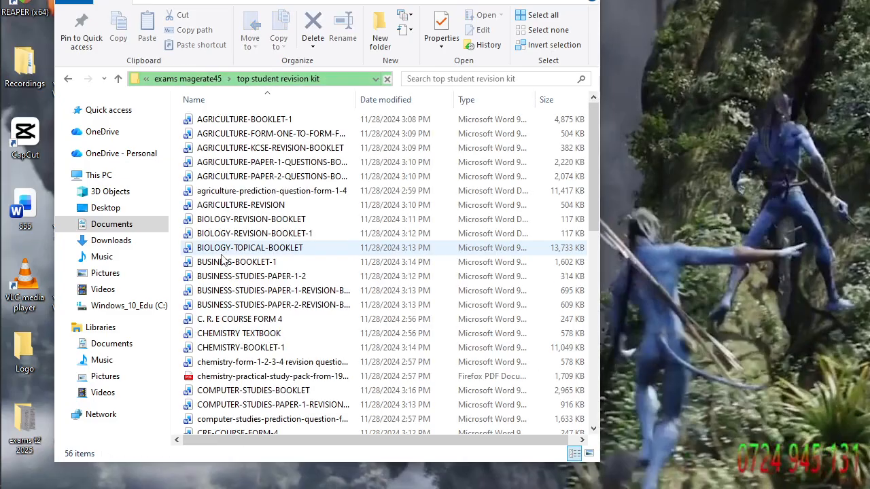
Open the TOP STUDENT KISWAHILI REVISION KIT and TOP STUDENT PHYSICS REVISION KIT(1) documents in Word, and look through the physics questions.
scroll(222, 260, "down", 4)
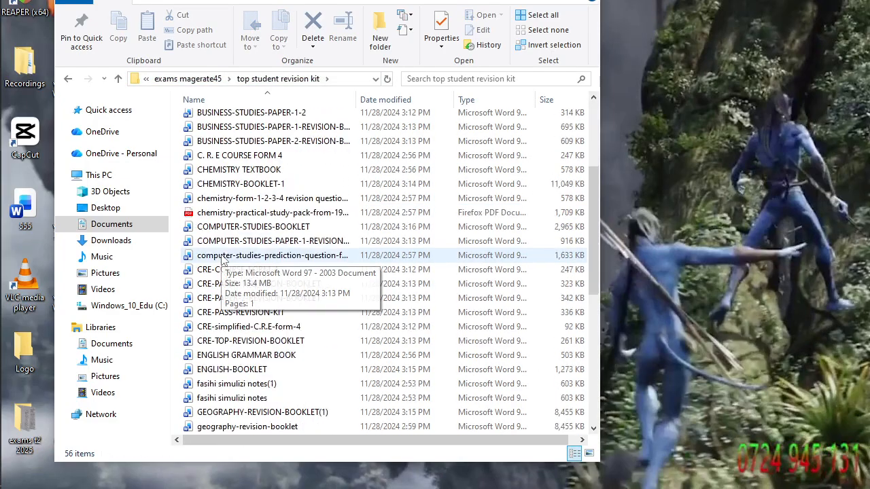
scroll(226, 319, "down", 7)
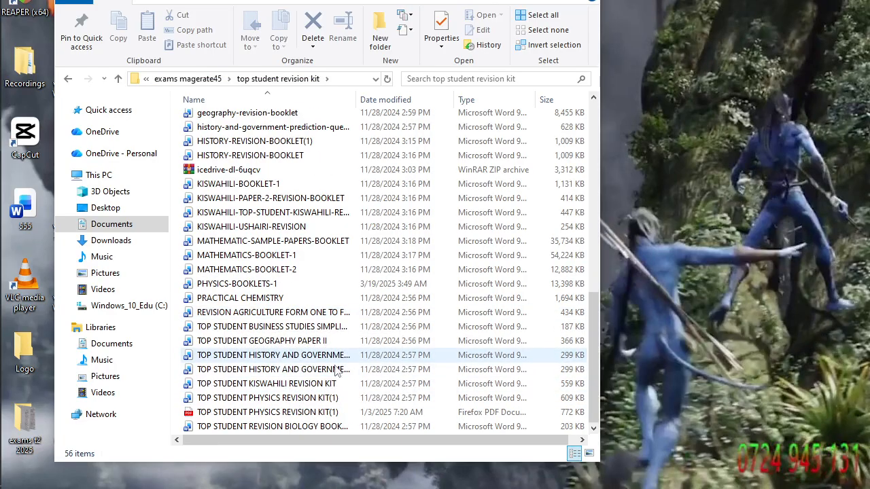
double_click(312, 387)
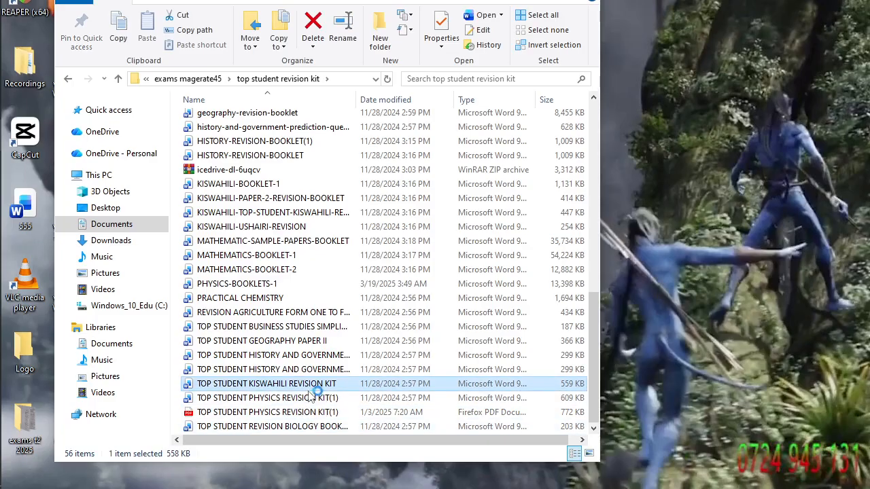
left_click(312, 397)
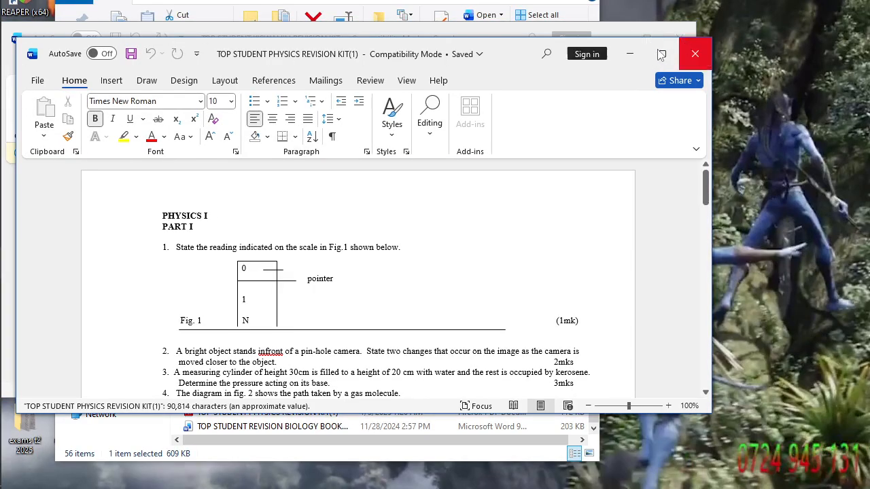
left_click(662, 53)
scroll(541, 284, "down", 5)
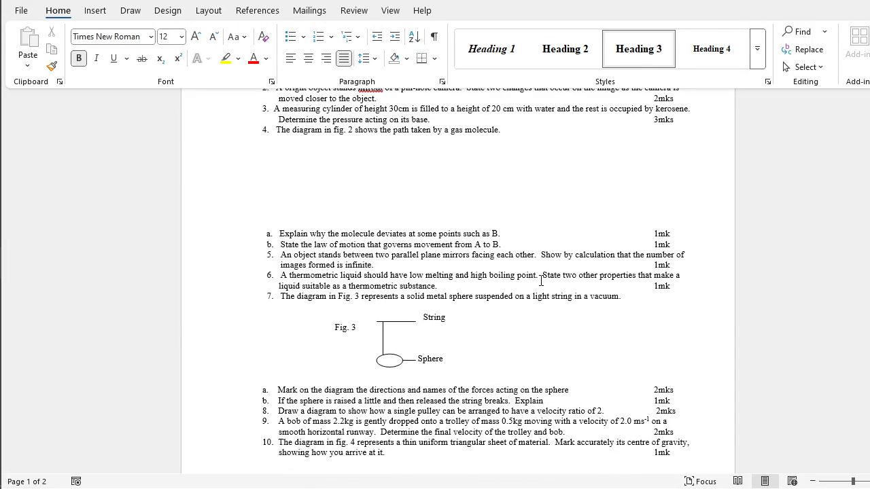
scroll(453, 310, "down", 20)
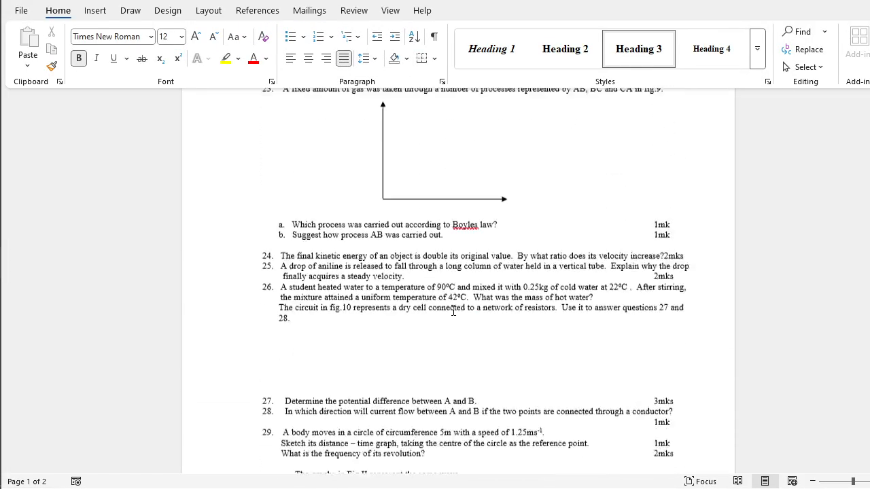
scroll(453, 310, "down", 20)
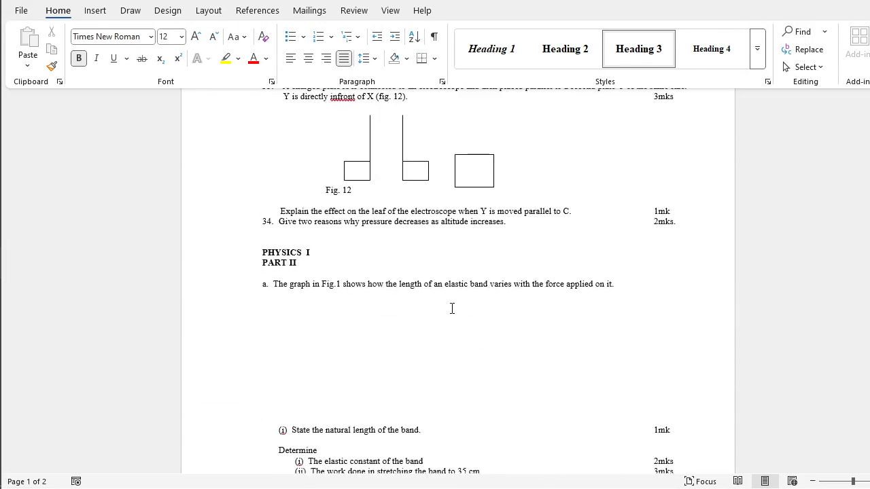
Look through the remaining physics questions in the TOP STUDENT PHYSICS REVISION KIT(1) document, including PHYSICS I PART II and SECTION II.
scroll(452, 309, "down", 15)
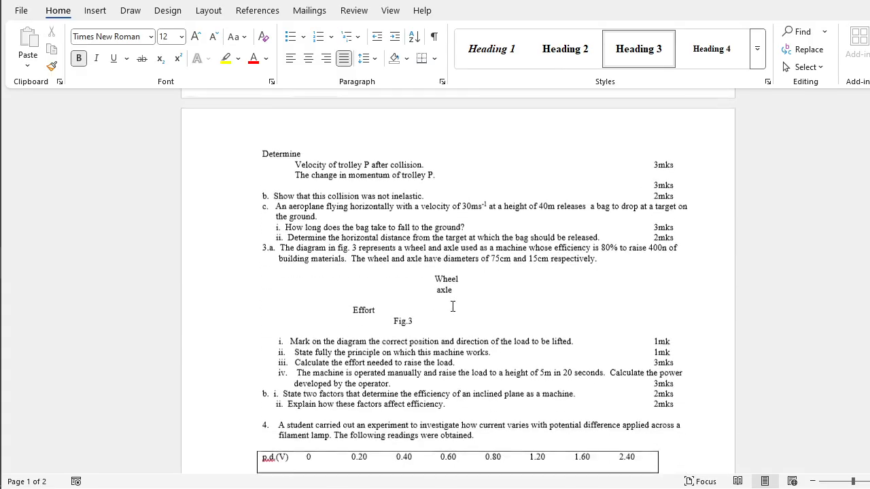
scroll(452, 306, "down", 4)
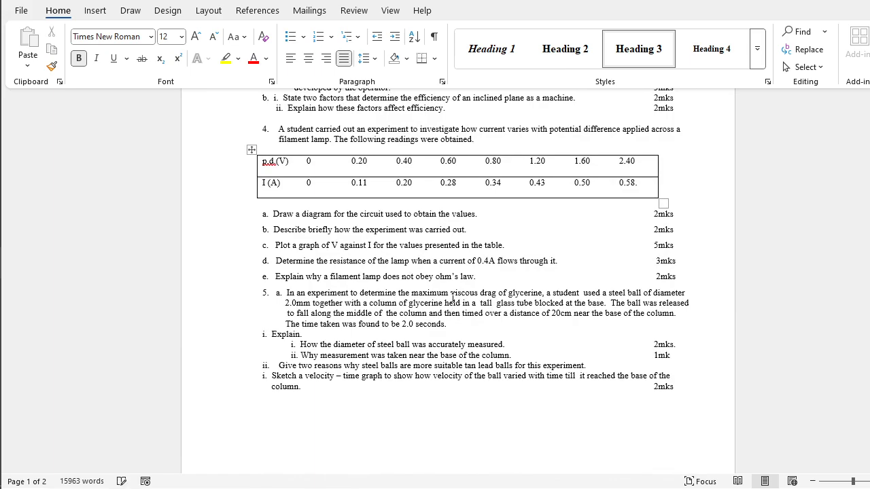
scroll(452, 296, "down", 5)
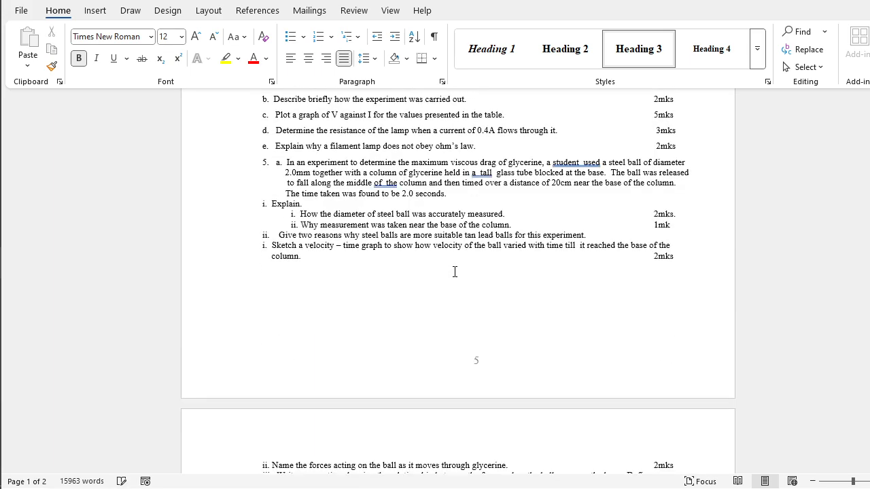
scroll(454, 273, "down", 15)
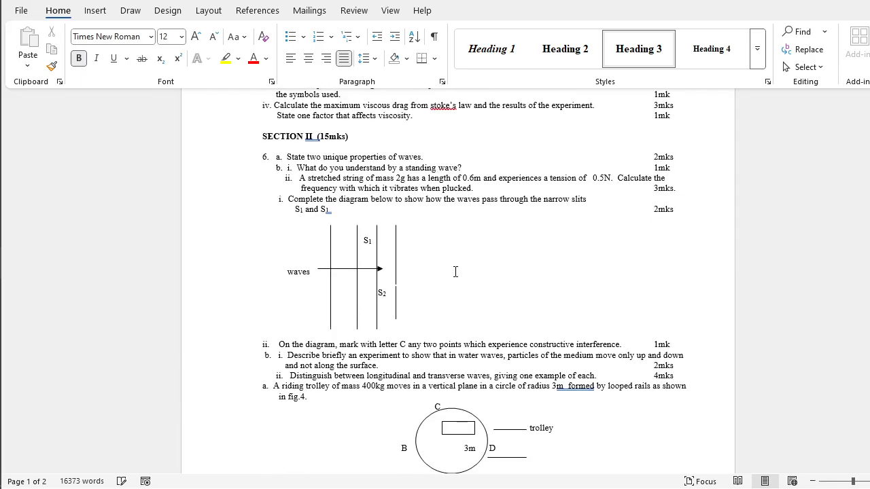
scroll(455, 271, "down", 11)
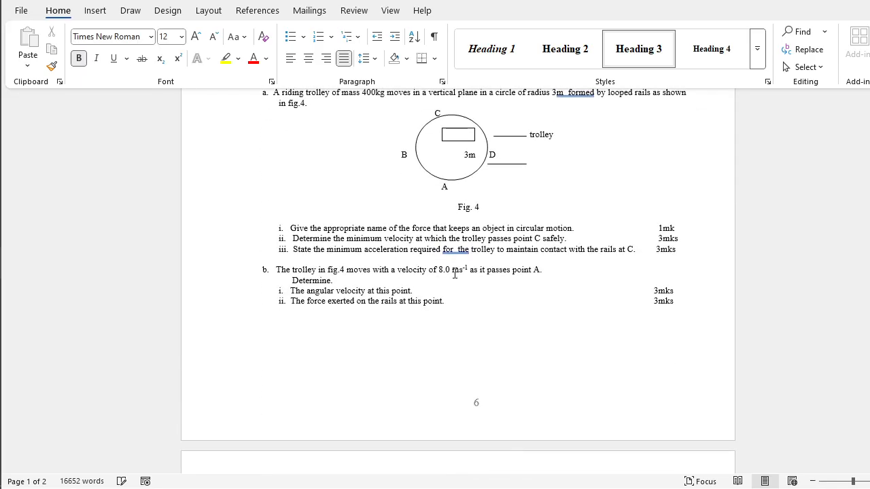
scroll(437, 288, "up", 4)
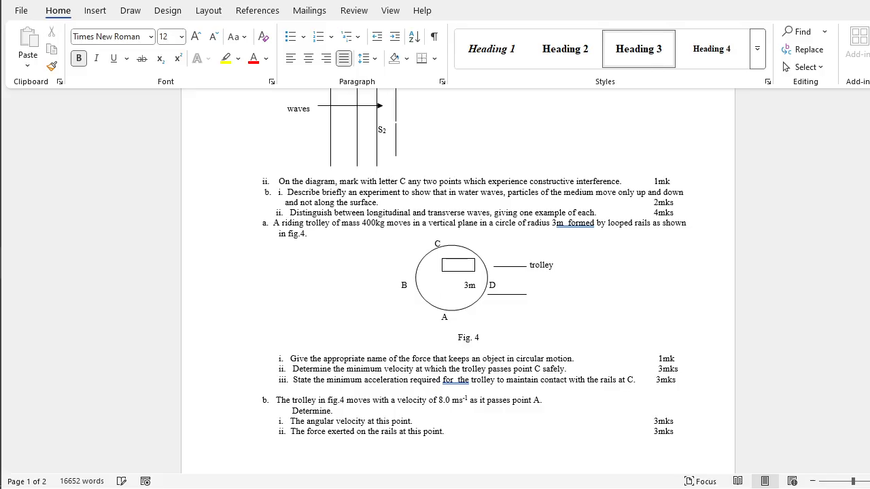
Clear away the physics and Kiswahili revision kit documents and switch back to the exams sheet in Excel.
left_click(868, 0)
left_click(531, 264)
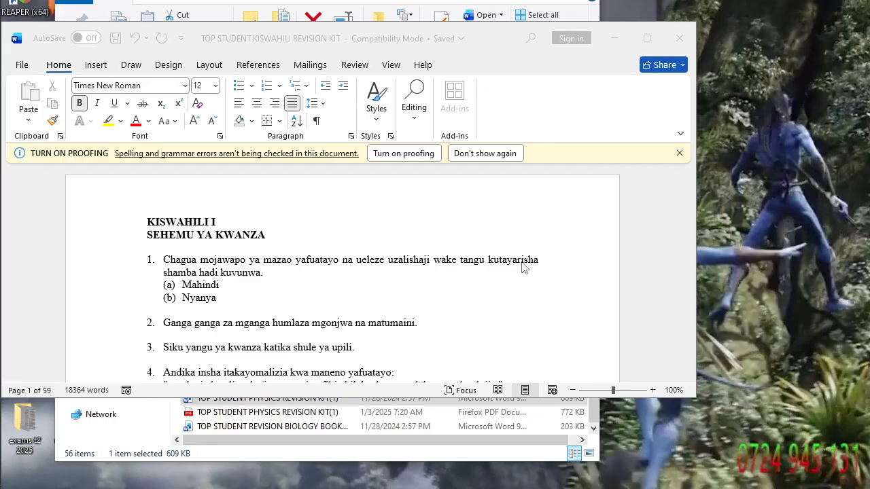
left_click(623, 40)
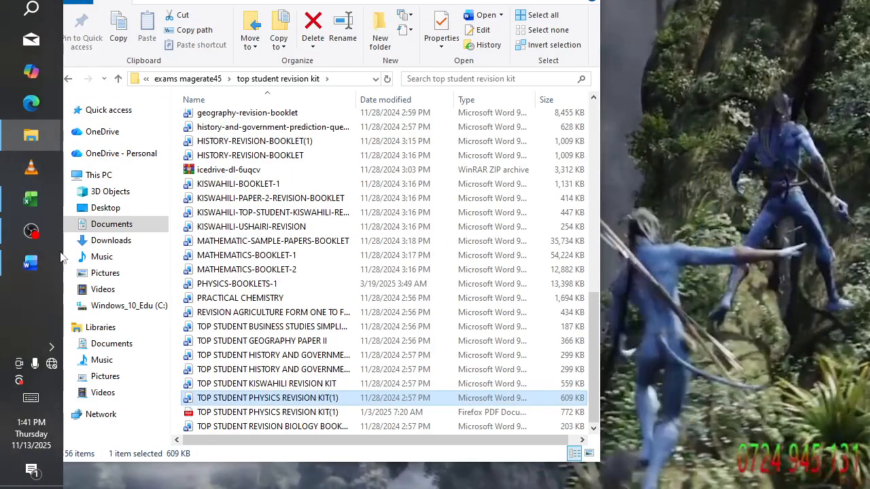
left_click(26, 199)
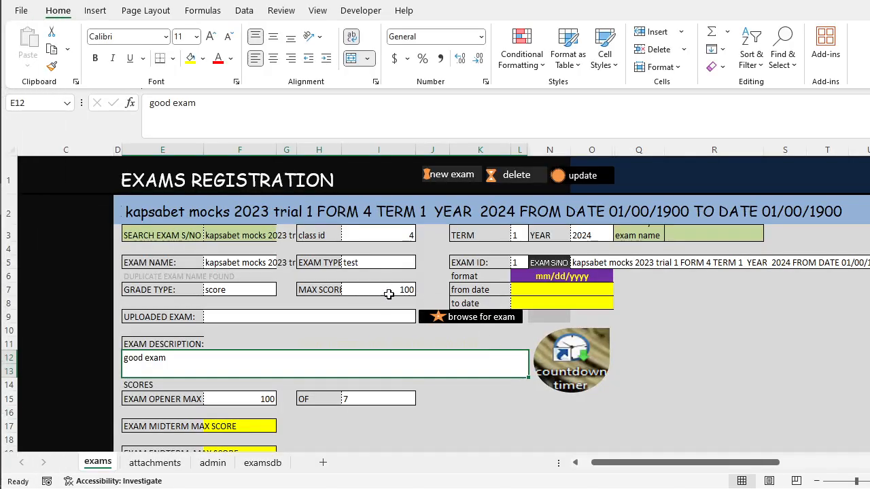
Preview MATHS P1 MS.pdf and kiswa ms p2.pdf from the kapsabet mocks record's uploaded papers and look over the list.
scroll(306, 345, "down", 4)
scroll(306, 351, "down", 2)
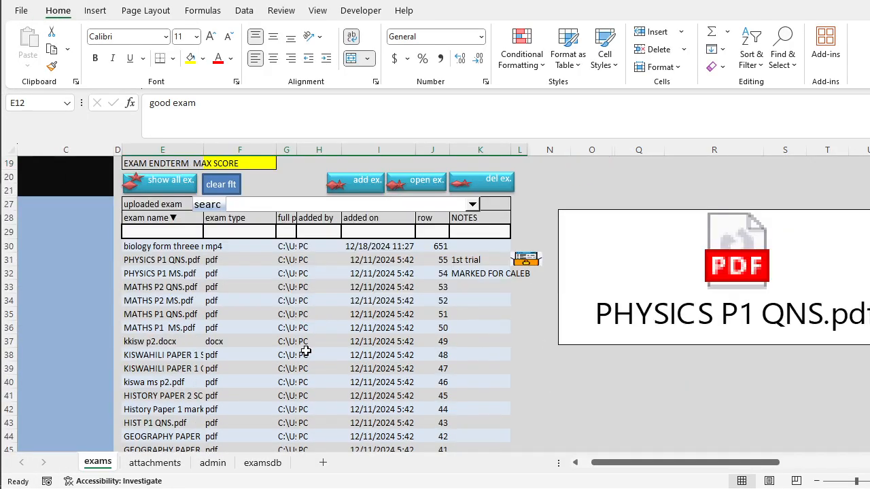
left_click(189, 329)
left_click(174, 381)
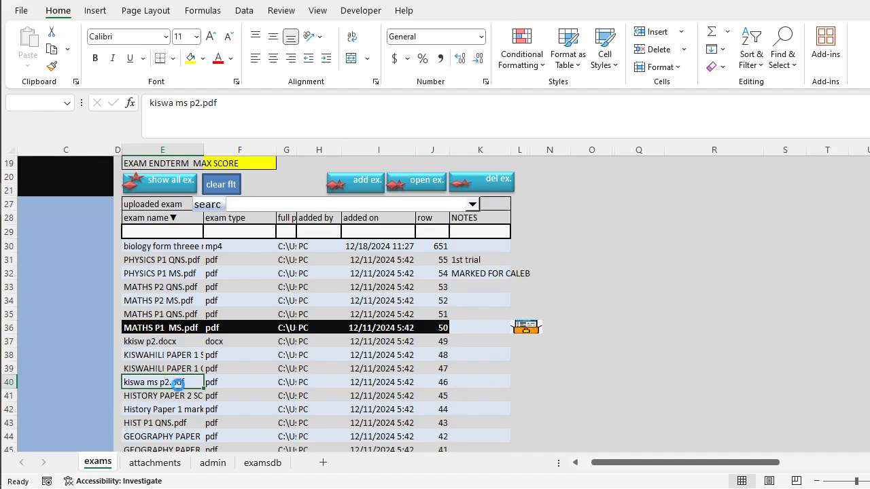
scroll(177, 397, "down", 2)
scroll(178, 402, "down", 3)
scroll(177, 394, "up", 13)
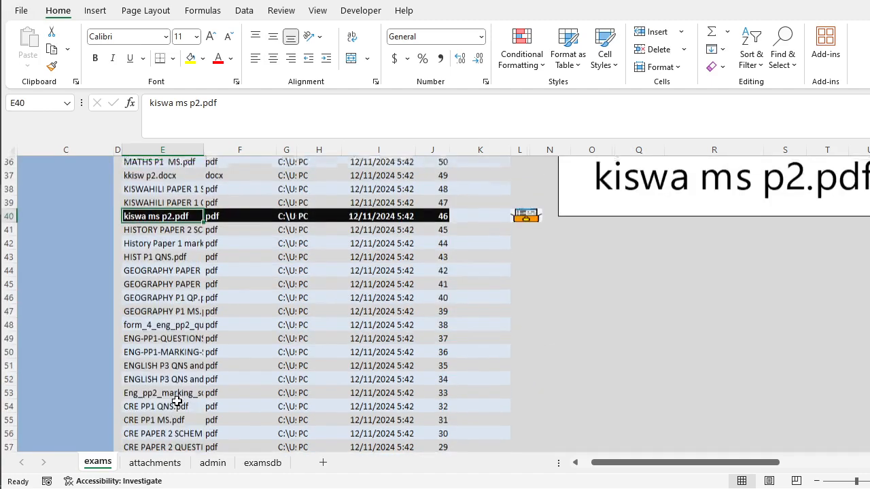
Load the mocks 2021 b exam record through the exam serial number search and review its uploaded papers.
left_click(240, 237)
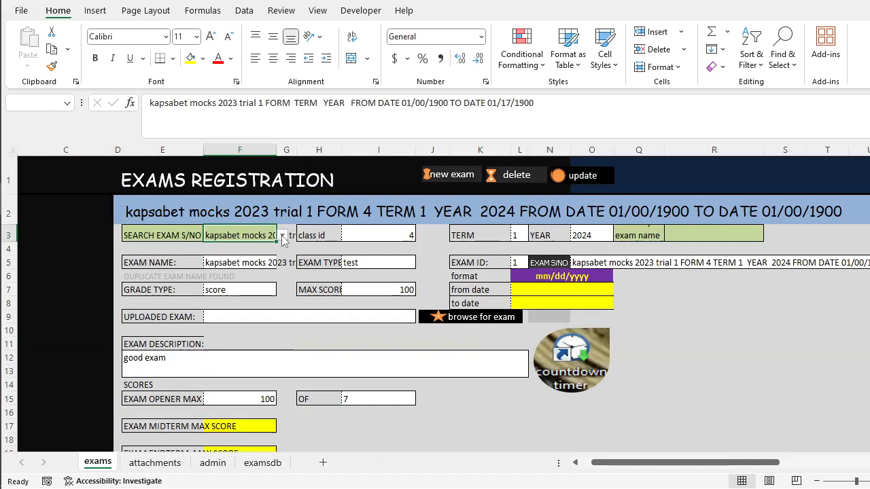
left_click(282, 235)
left_click(255, 297)
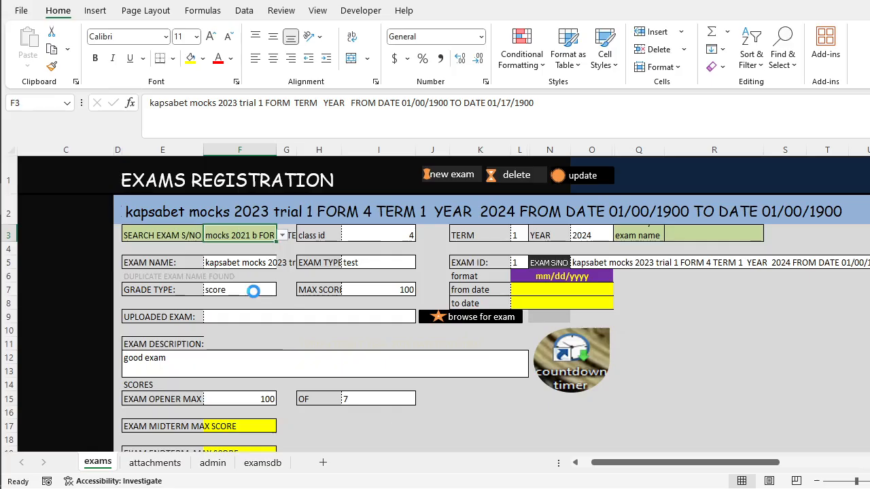
scroll(230, 390, "down", 4)
scroll(231, 387, "down", 7)
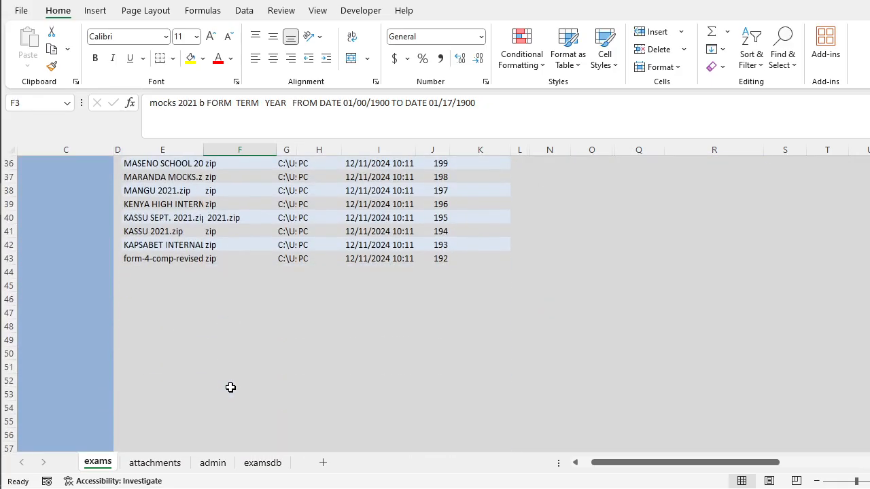
scroll(202, 365, "up", 2)
scroll(201, 276, "up", 2)
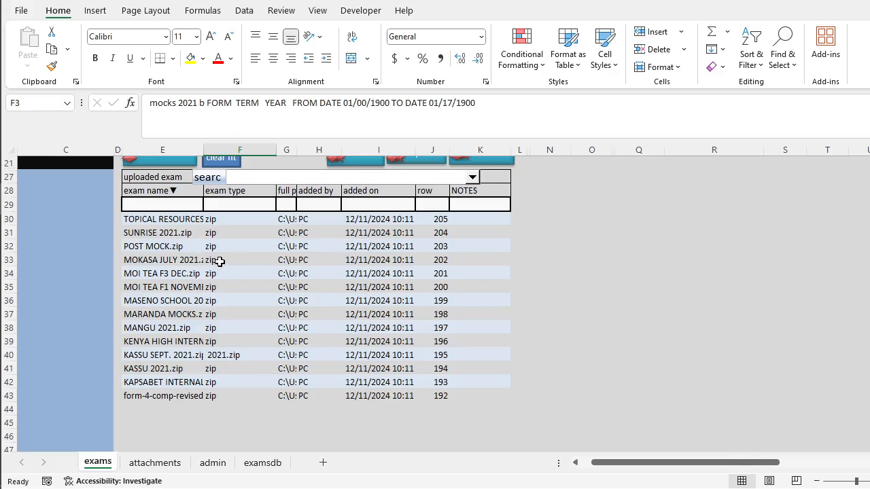
Open MOKASA JULY 2021.zip from the record's uploaded papers, accept the security prompt and dismiss the WinRAR notice.
left_click(219, 262)
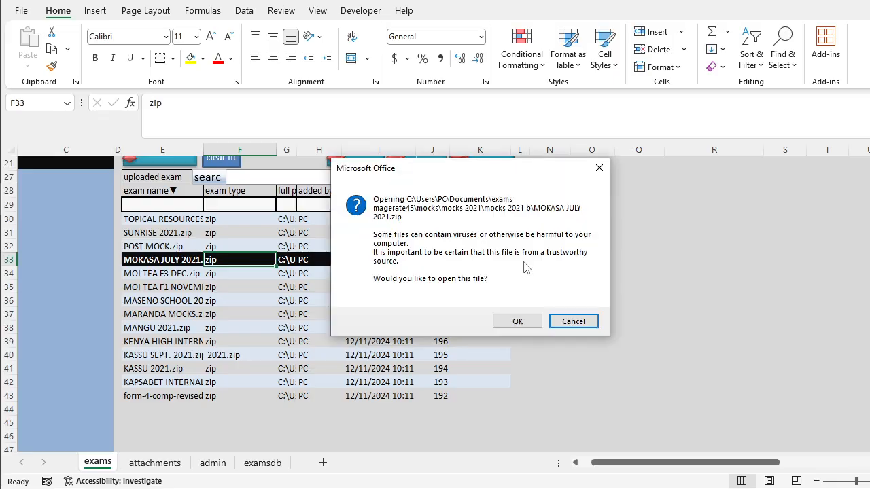
left_click(515, 322)
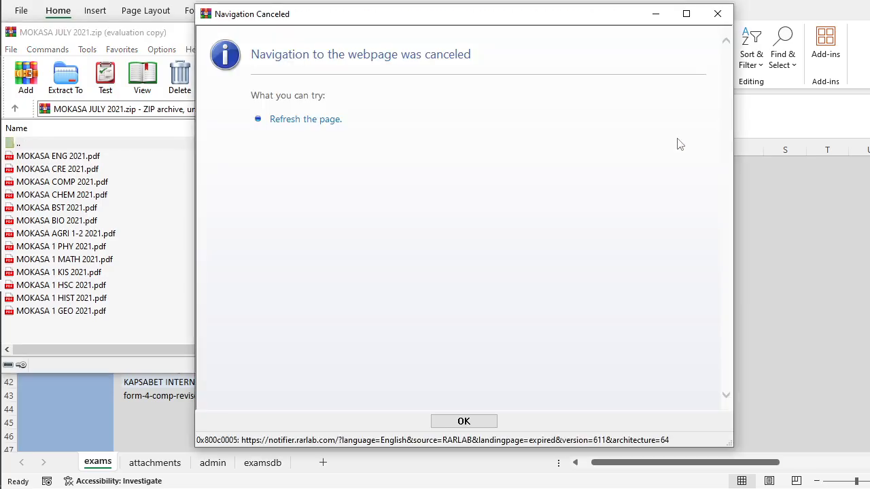
left_click(717, 13)
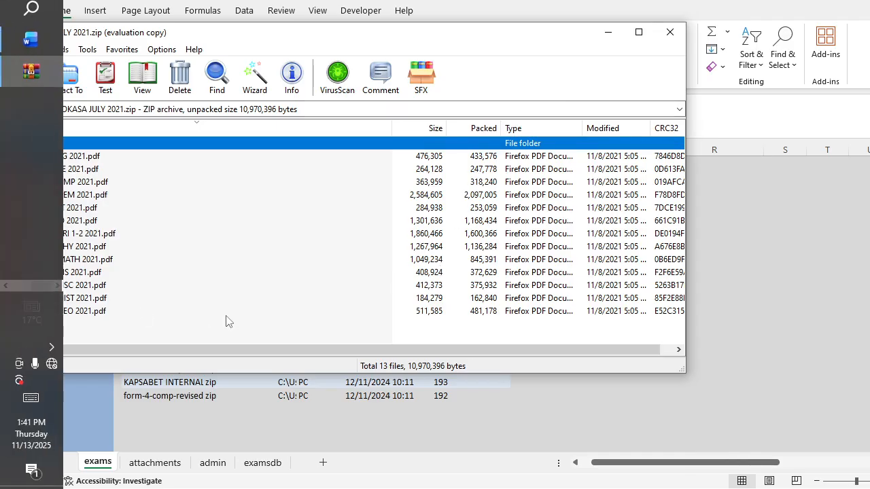
mouse_move(1, 335)
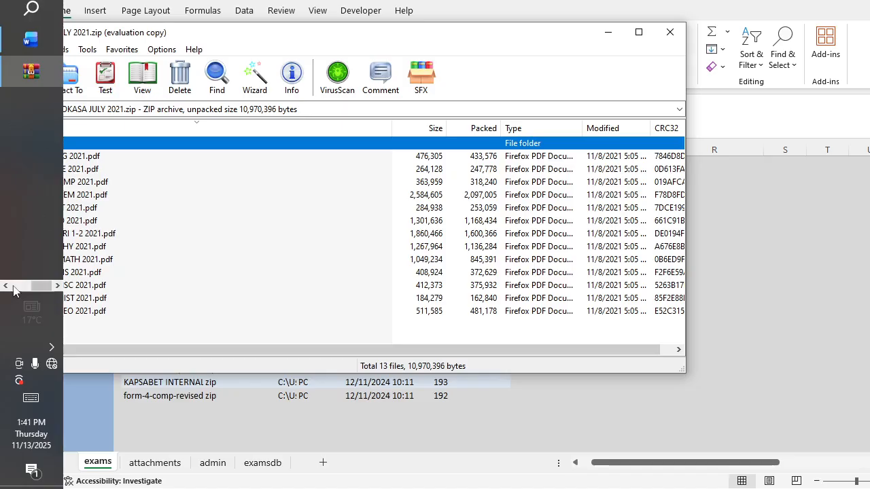
left_click(12, 286)
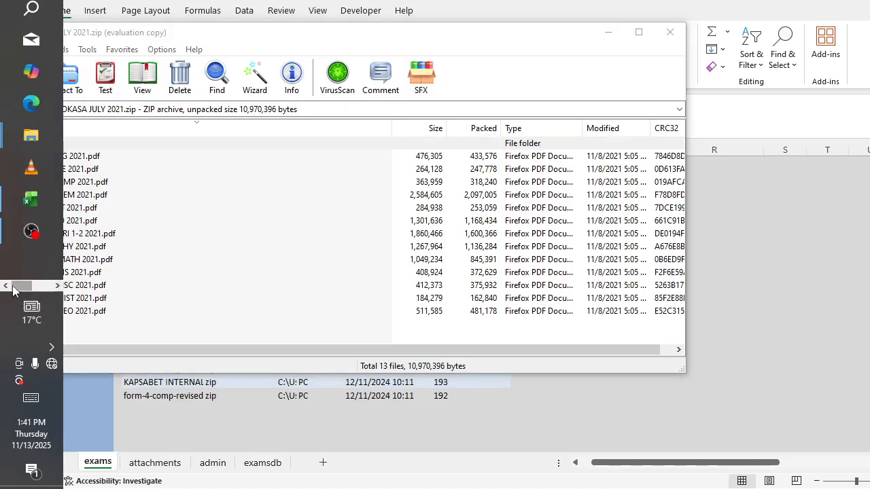
left_click(253, 187)
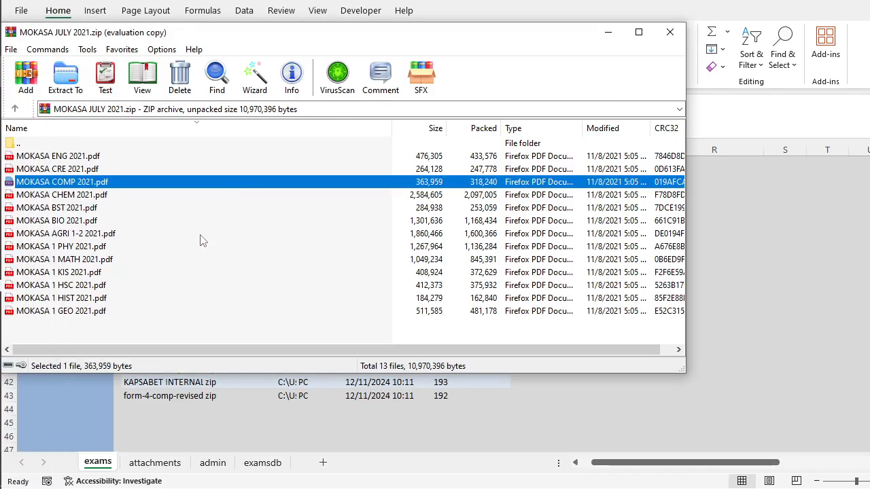
Open MOKASA 1 PHY 2021.pdf from the archive, view its first pages and maximize the PDF window.
left_click(79, 250)
double_click(79, 250)
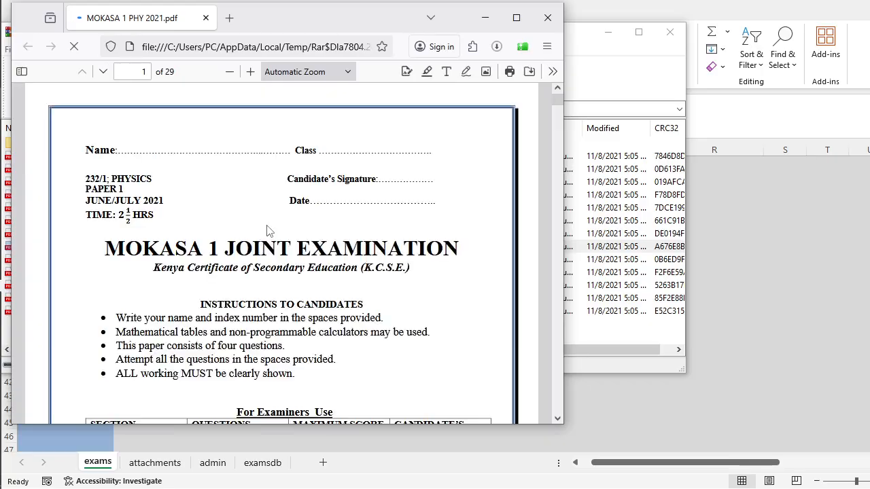
scroll(267, 231, "down", 12)
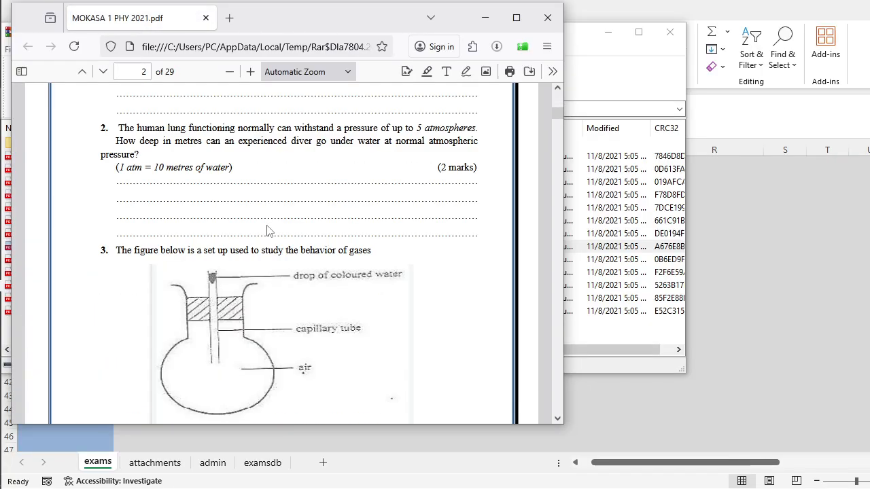
scroll(267, 231, "down", 5)
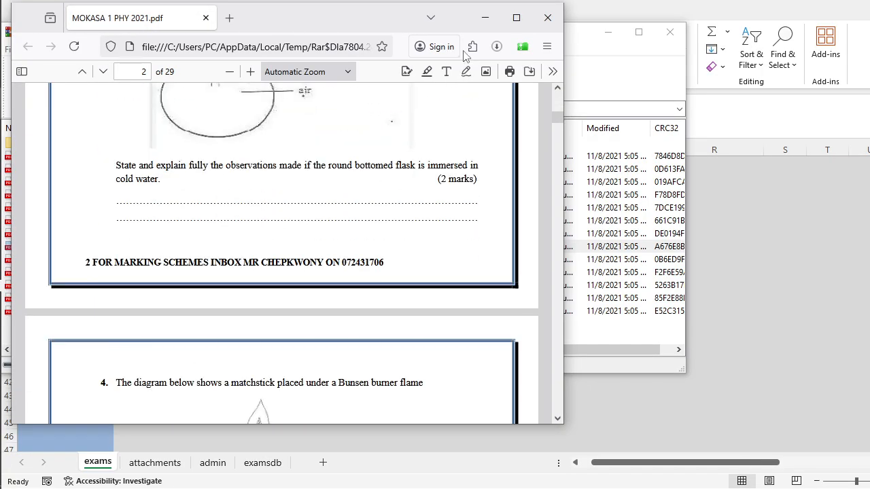
left_click(516, 17)
Read through the MOKASA physics Paper 1 questions and on into the Paper 2 instructions and questions.
scroll(454, 289, "down", 10)
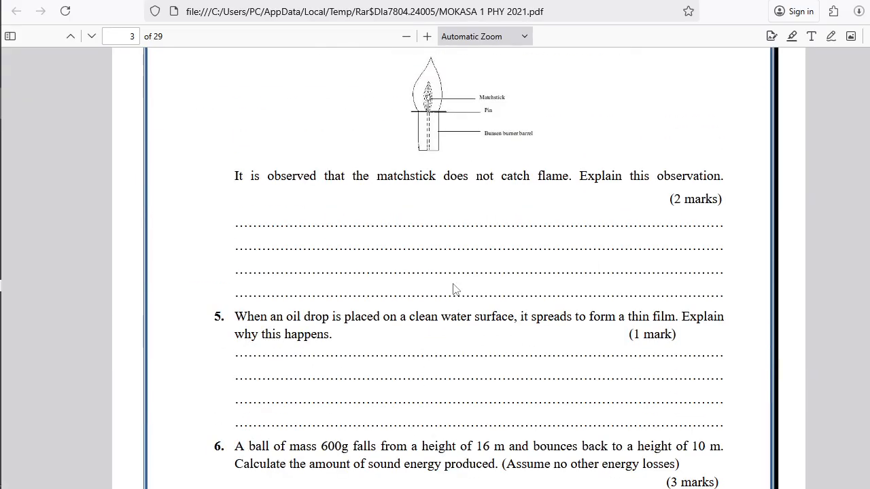
scroll(454, 289, "down", 15)
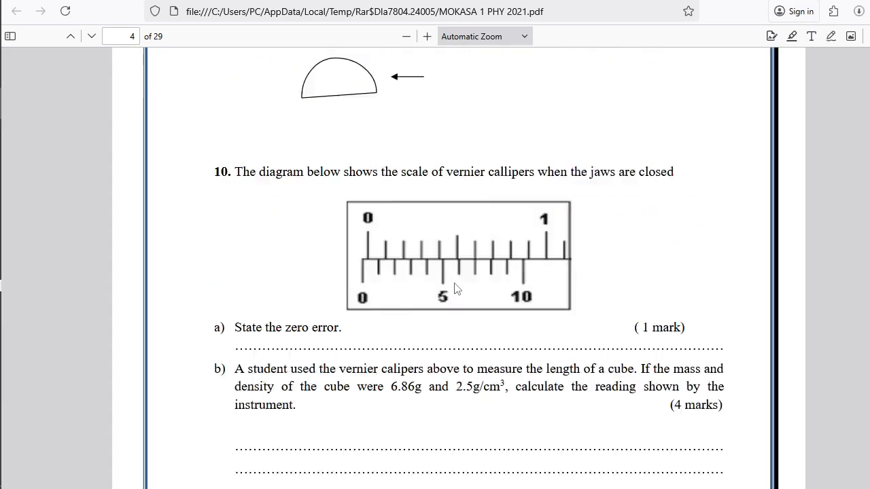
scroll(458, 282, "down", 15)
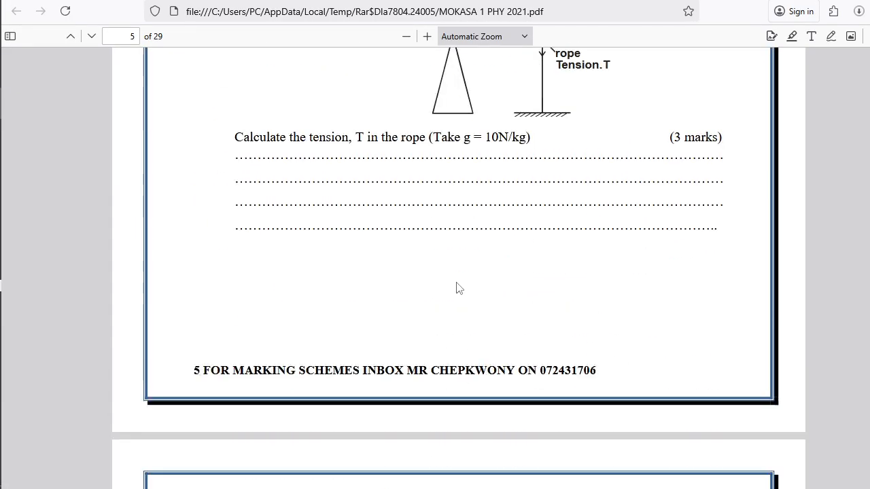
scroll(458, 282, "down", 15)
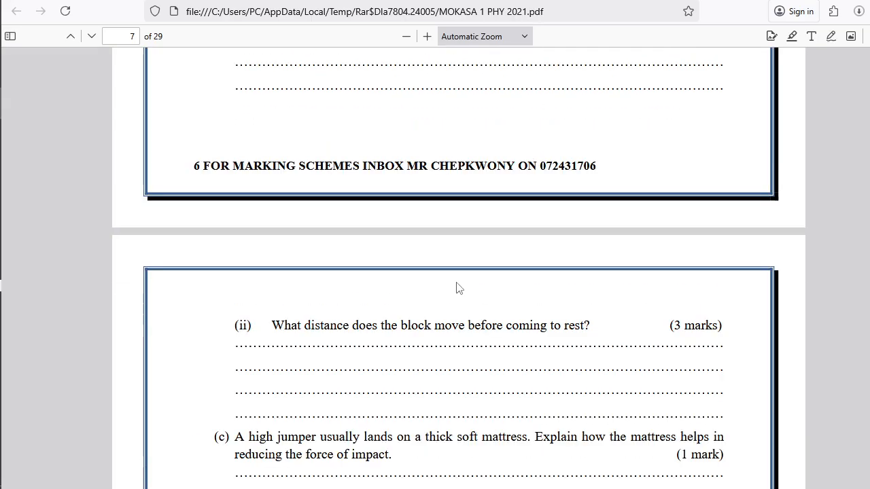
scroll(457, 282, "down", 15)
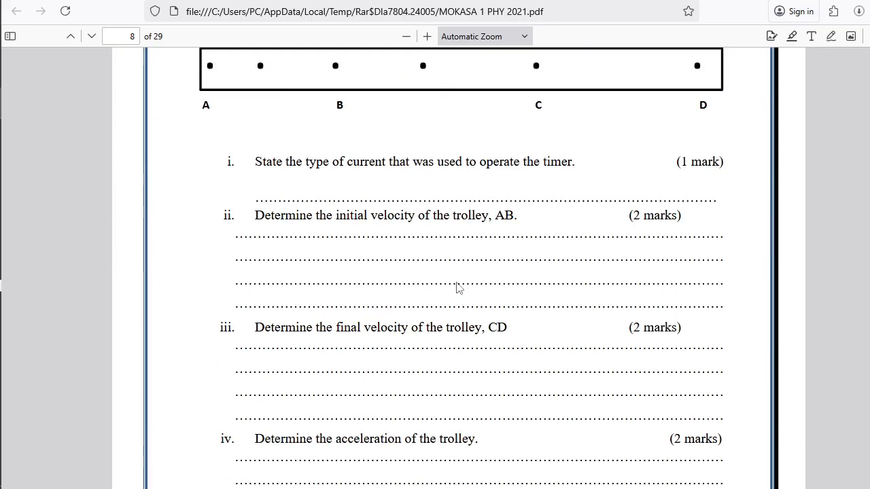
scroll(457, 285, "down", 15)
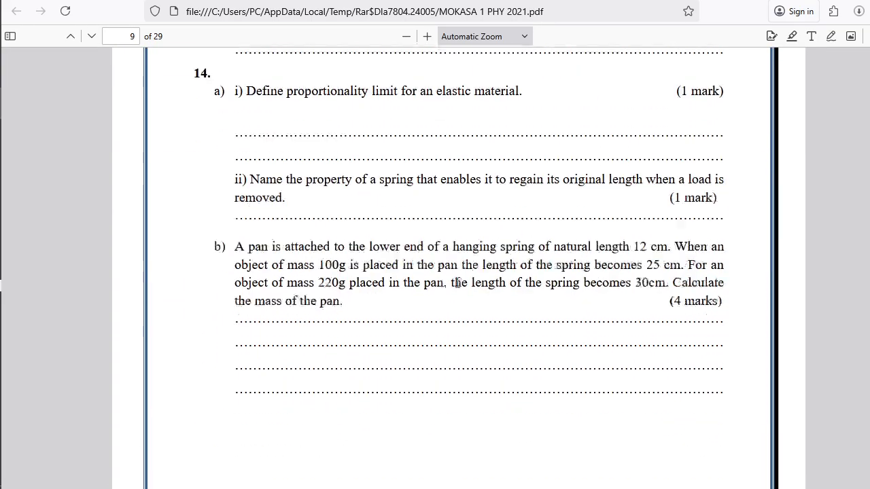
scroll(457, 283, "down", 15)
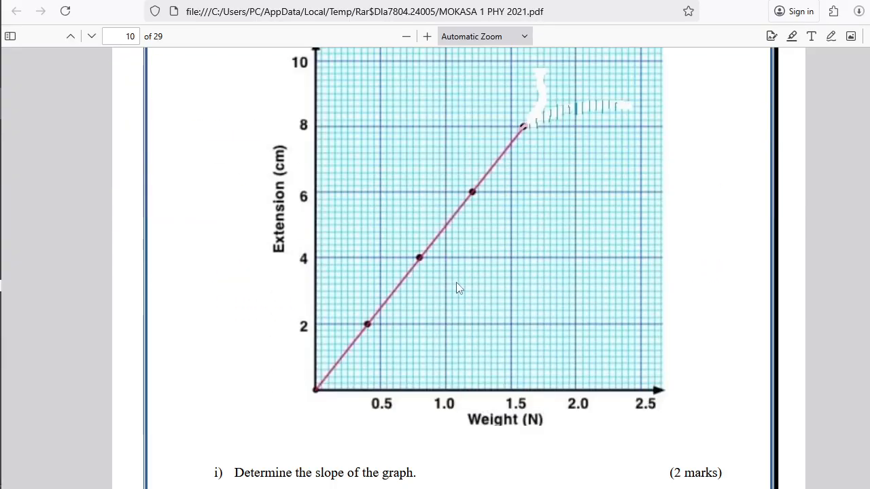
scroll(457, 282, "down", 15)
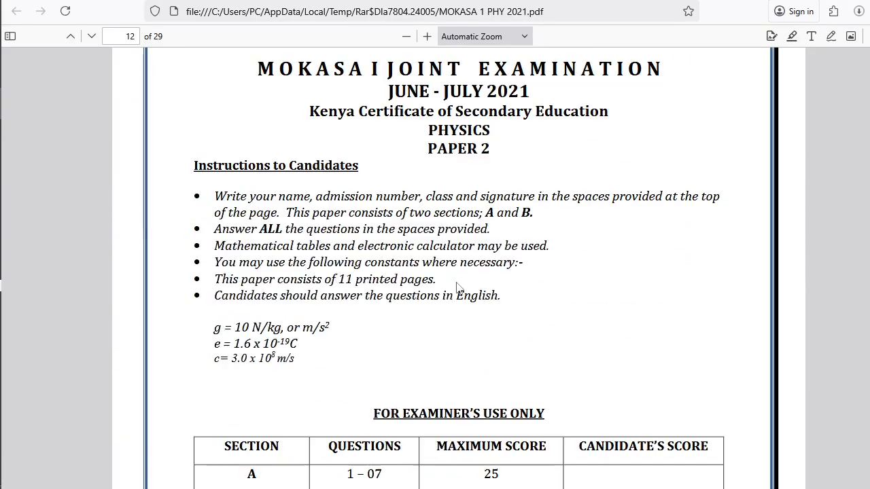
scroll(458, 283, "down", 15)
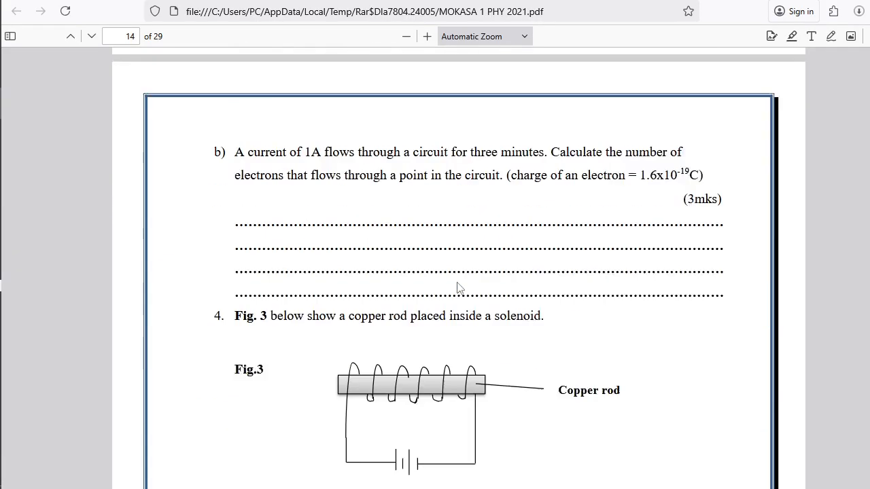
scroll(458, 288, "down", 15)
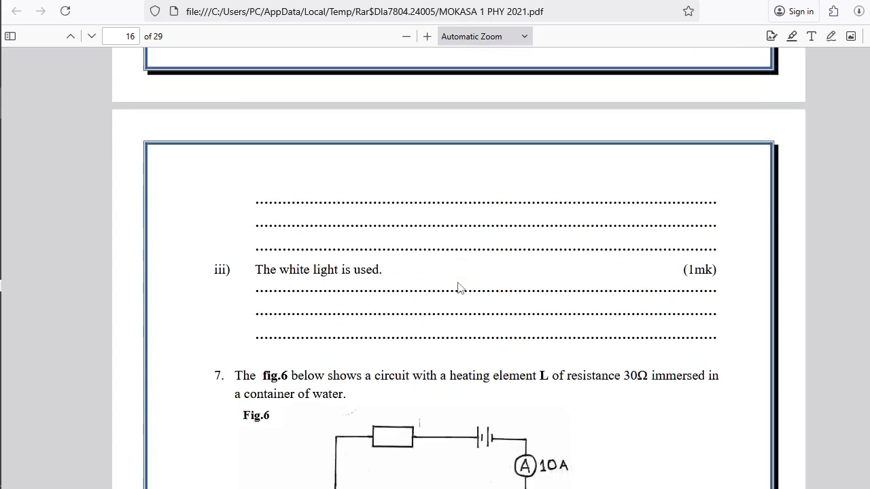
Read through the remaining MOKASA physics Paper 2 and practical questions to the last page, and close the PDF and its archive.
scroll(458, 287, "down", 15)
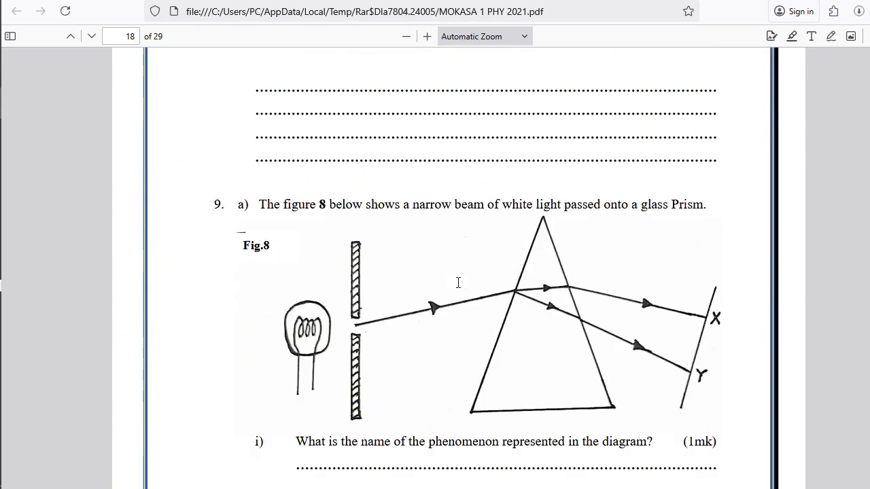
scroll(457, 288, "down", 15)
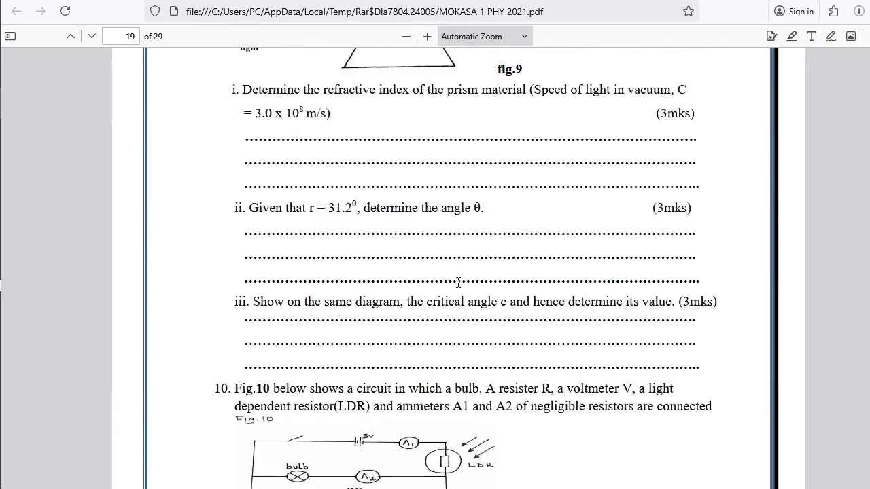
scroll(457, 287, "down", 15)
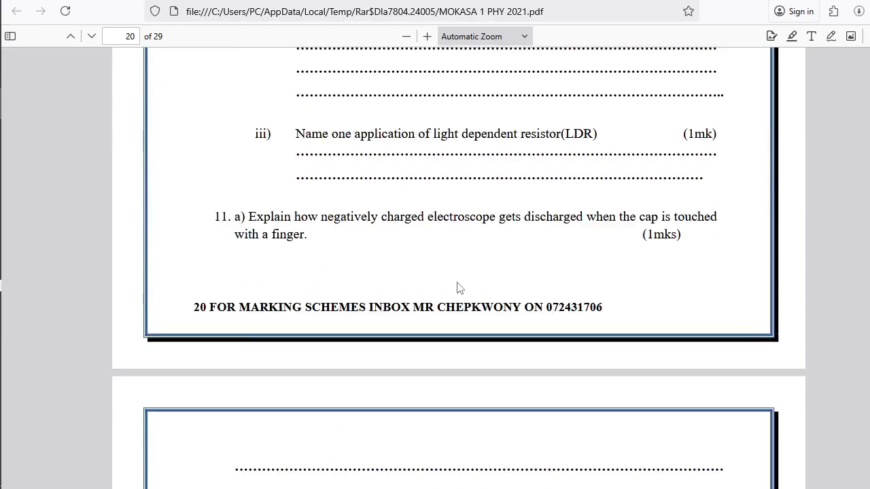
scroll(457, 287, "down", 15)
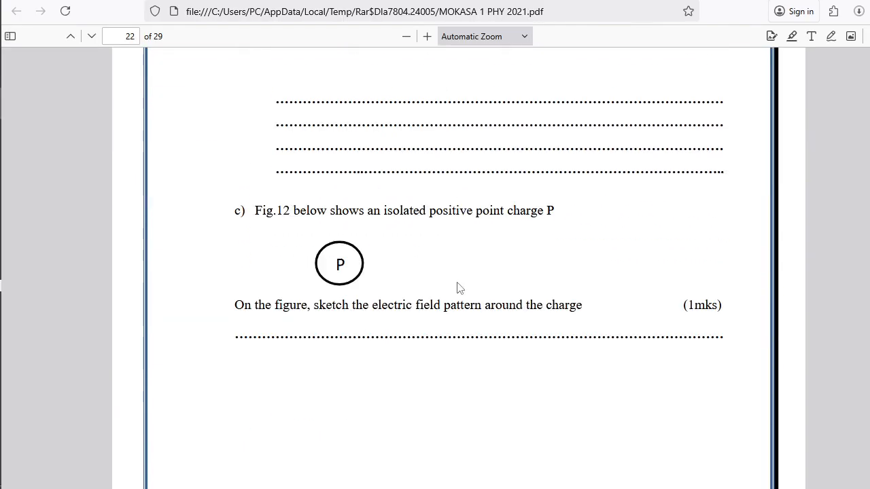
scroll(458, 287, "down", 11)
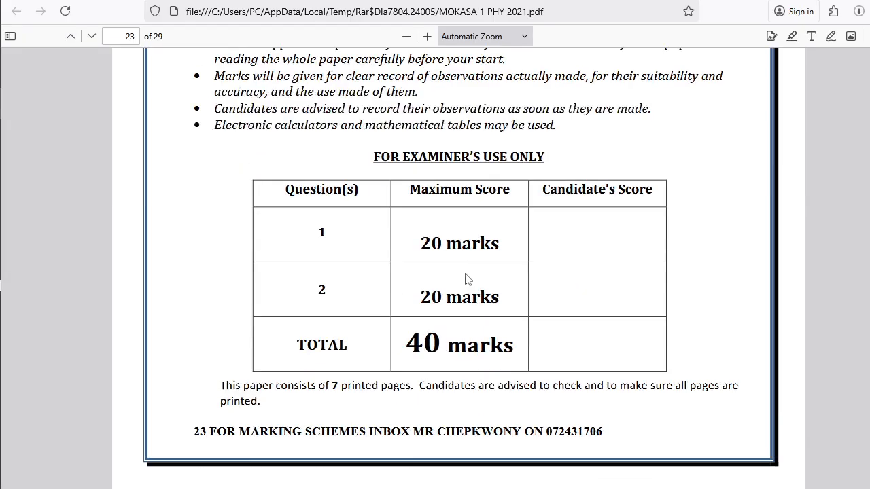
scroll(466, 279, "down", 12)
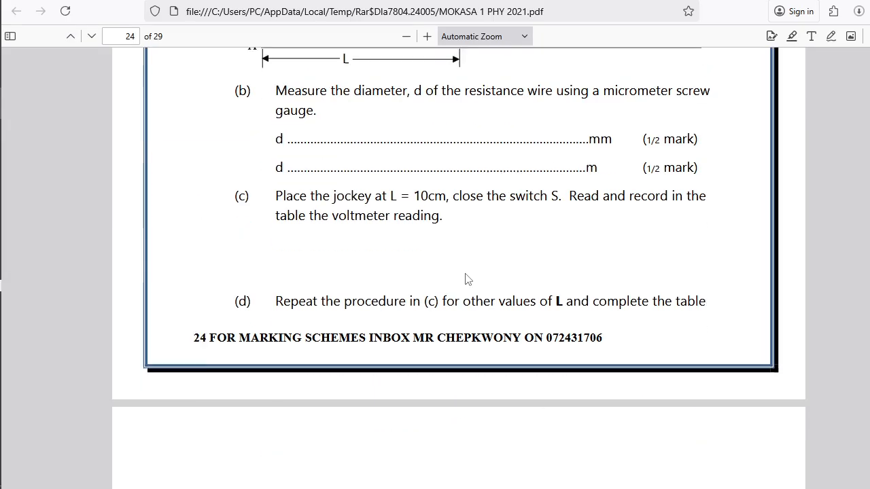
scroll(467, 278, "down", 15)
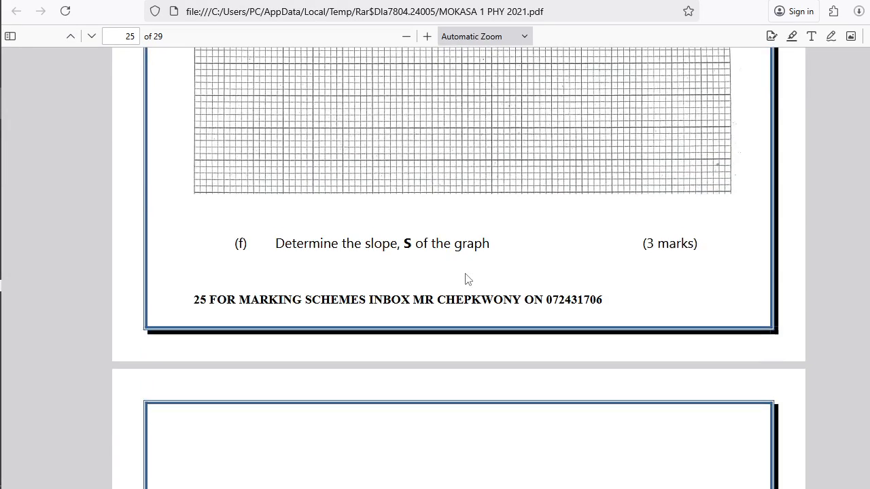
scroll(466, 278, "down", 15)
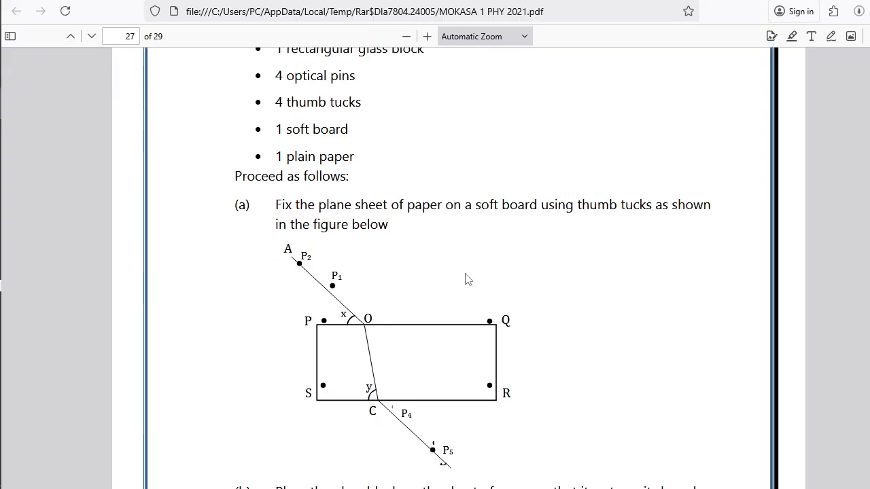
scroll(467, 279, "down", 15)
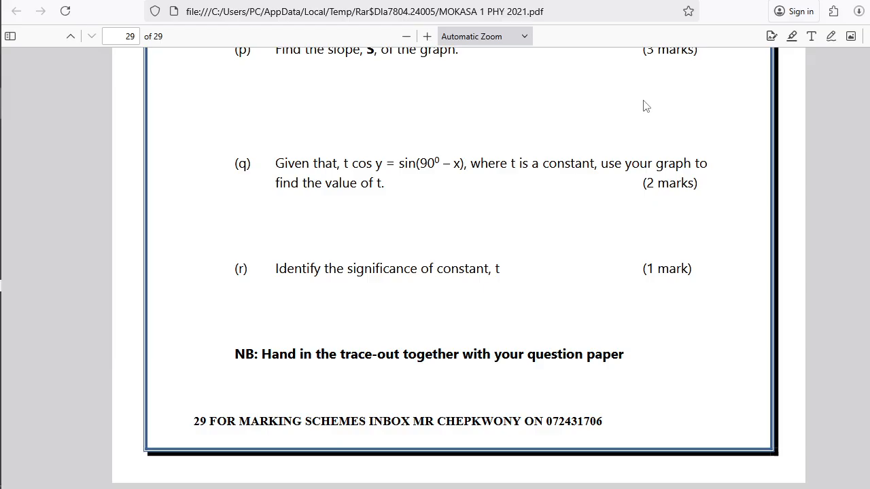
key("alt+F4")
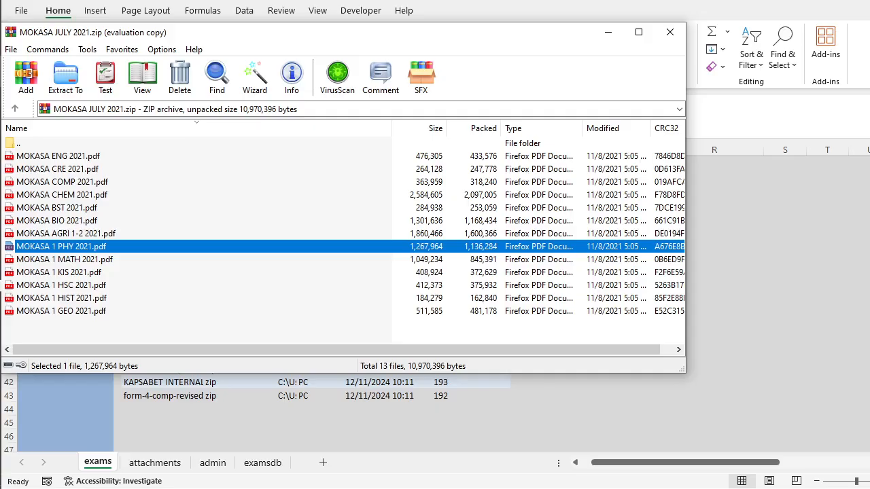
left_click(669, 34)
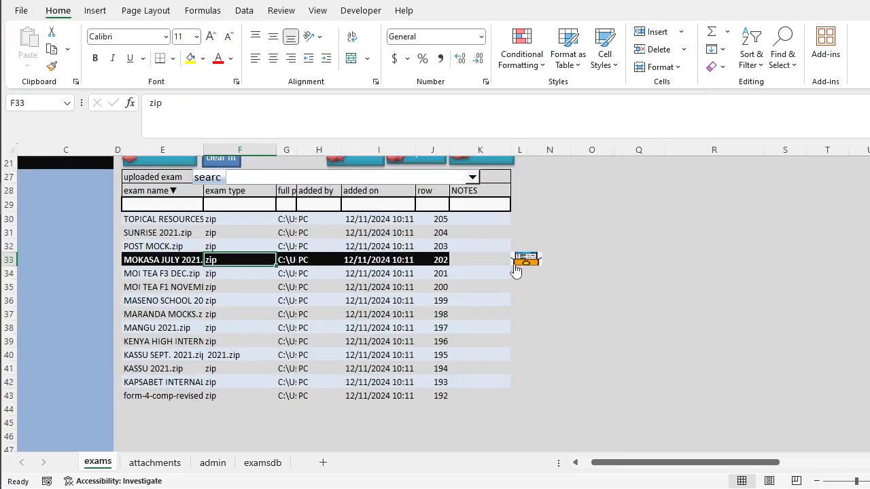
Add the note "I gave this paper to student 1 on this date:" to the MOKASA JULY 2021.zip row.
left_click(479, 258)
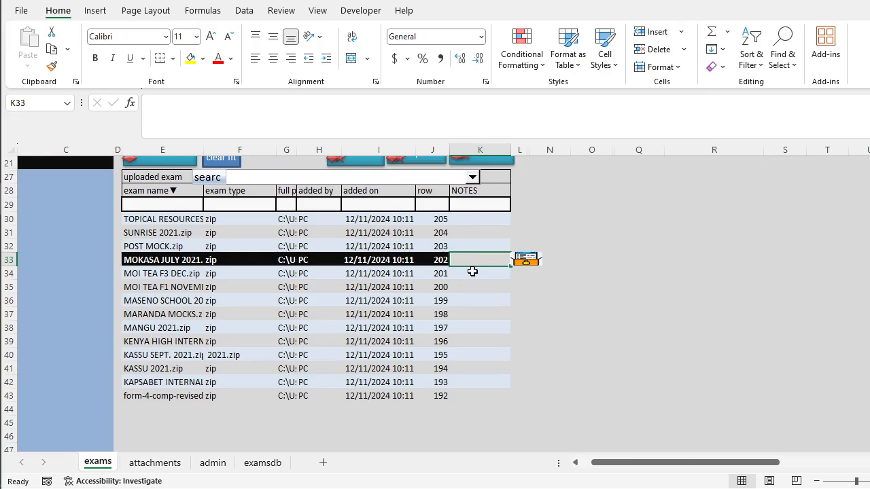
mouse_move(2, 314)
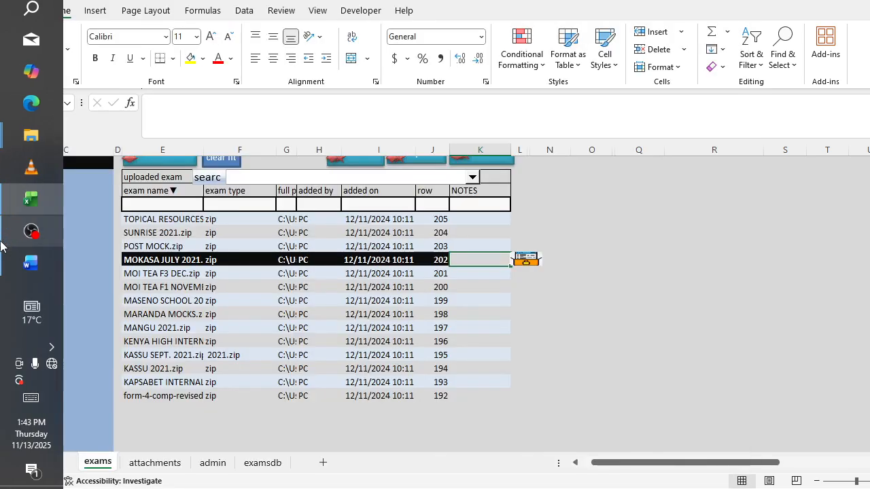
mouse_move(2, 246)
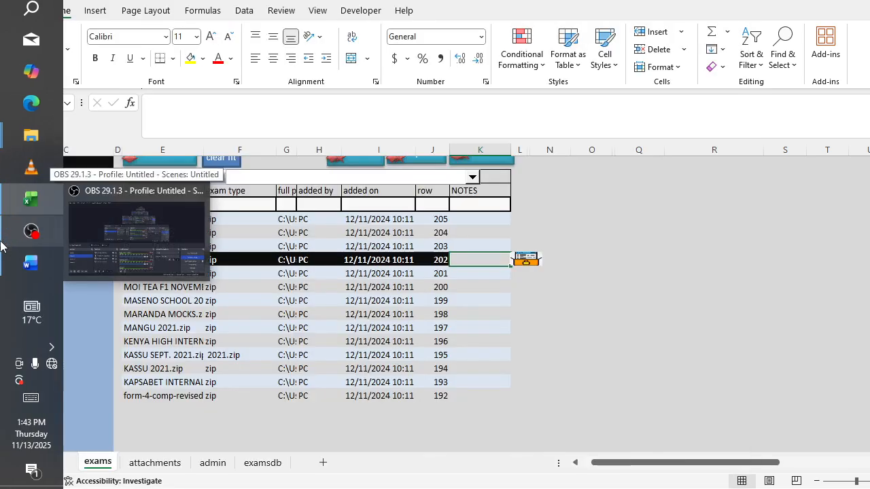
type("i gave th")
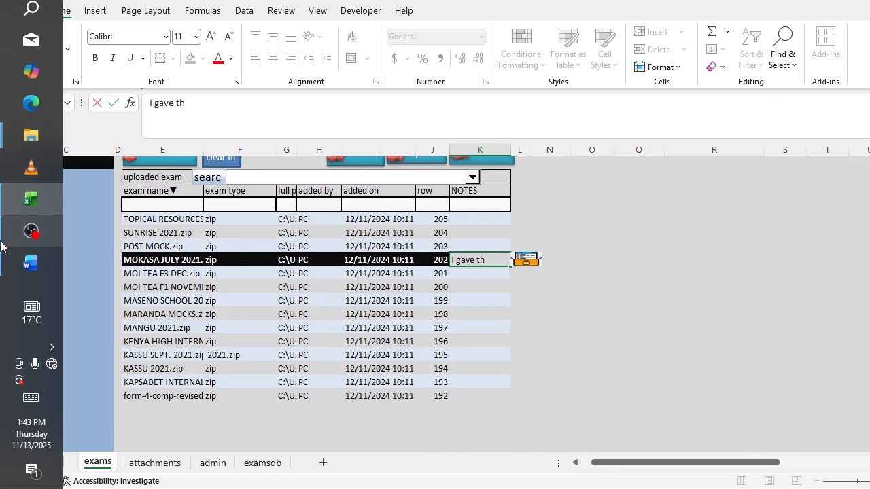
type("is paper")
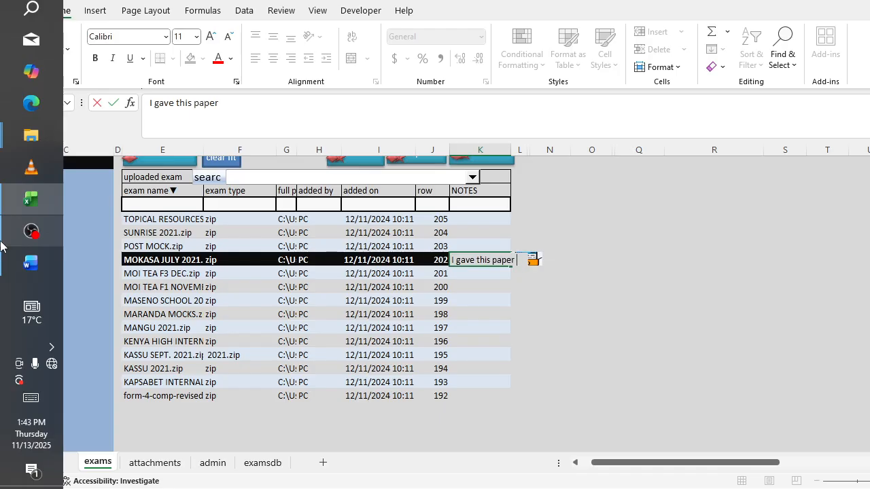
type(" to student 1 on this date:")
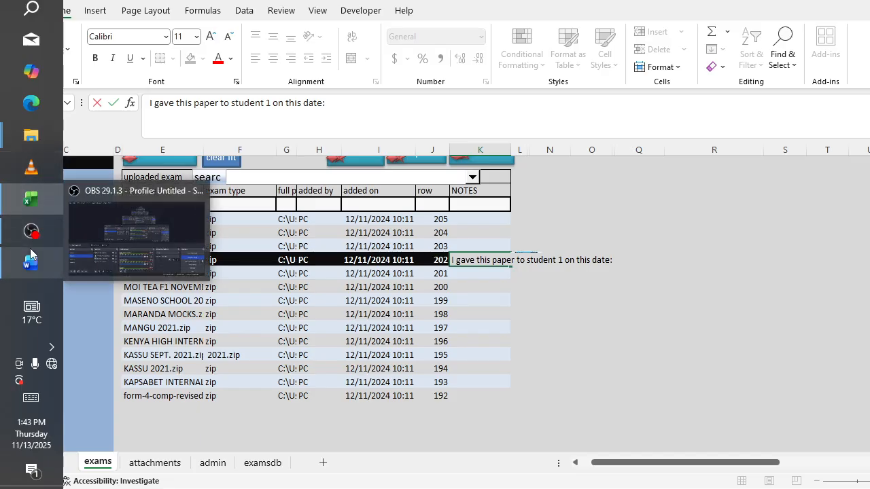
left_click(503, 275)
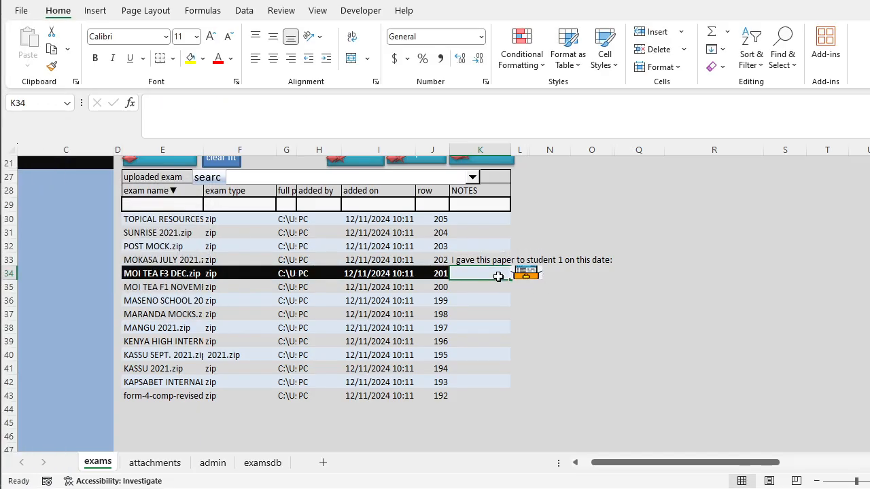
Insert the word "physics" before "paper" in the note of the MOKASA JULY 2021.zip row.
left_click(495, 260)
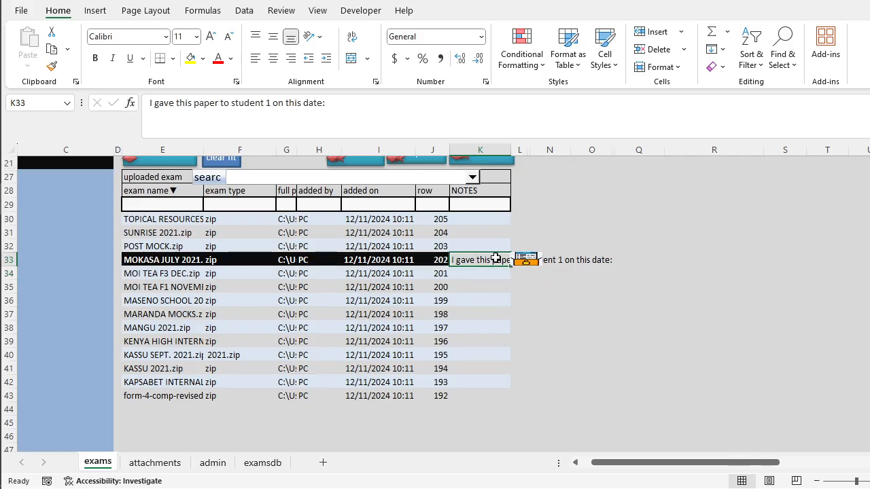
left_click(181, 105)
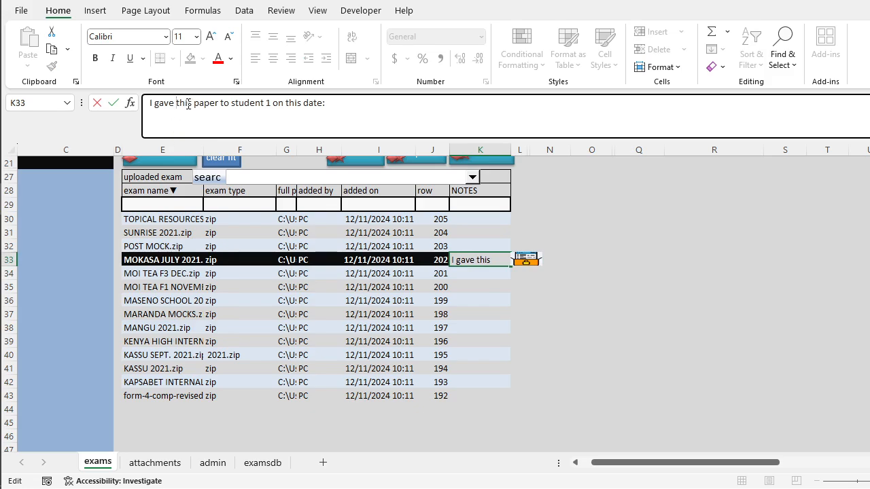
type("phys")
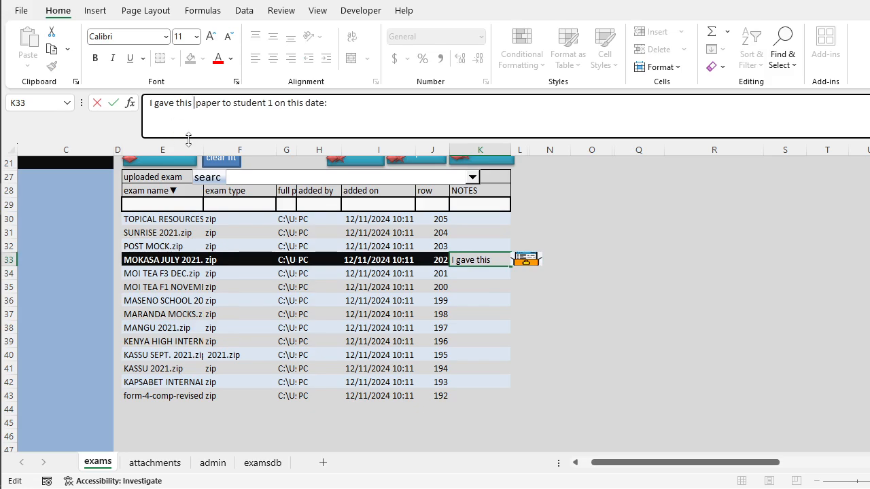
mouse_move(2, 104)
type("ics")
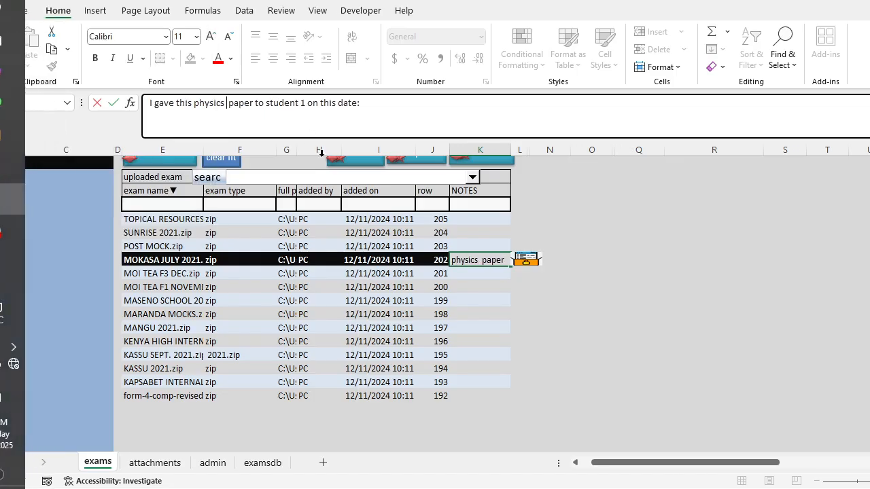
left_click(441, 263)
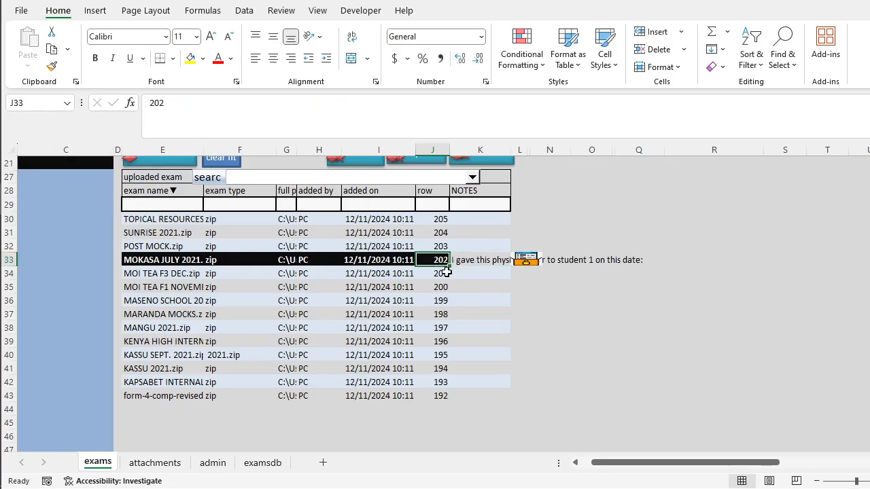
double_click(514, 262)
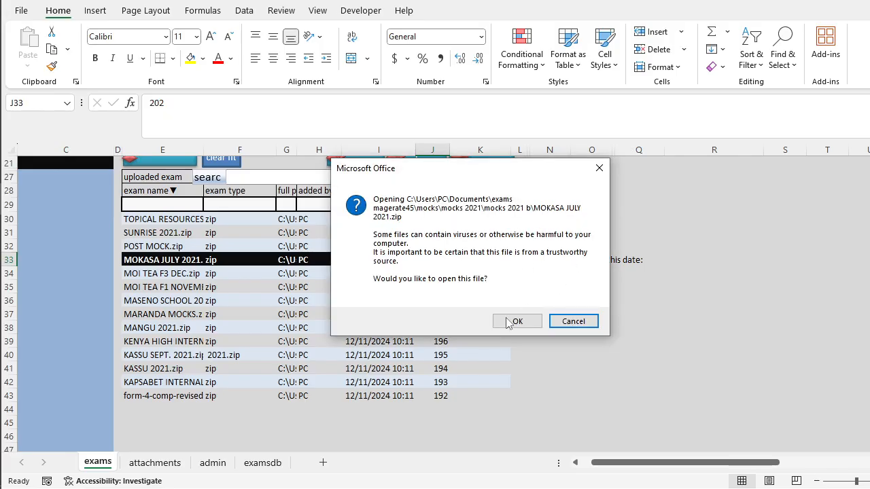
left_click(568, 321)
left_click(505, 281)
left_click(475, 262)
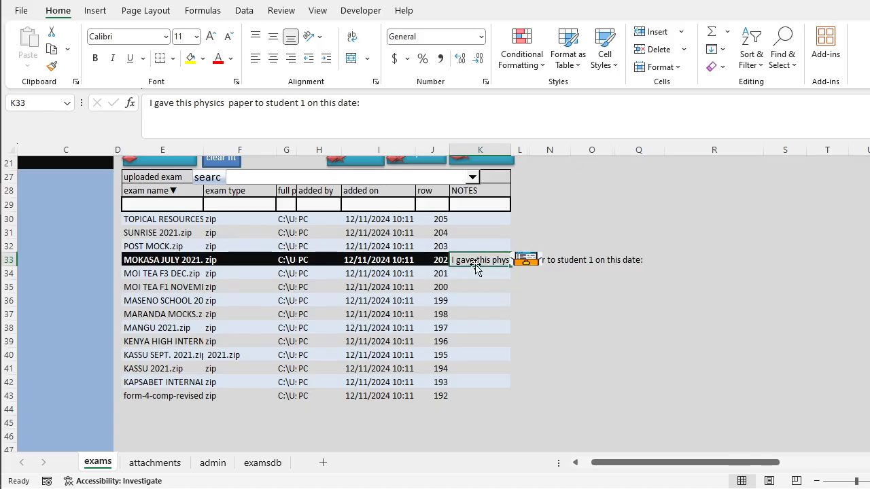
Load the chem 2015 and 2016 exam record through the exam serial number search.
scroll(360, 274, "up", 7)
left_click(260, 235)
left_click(282, 235)
left_click(243, 271)
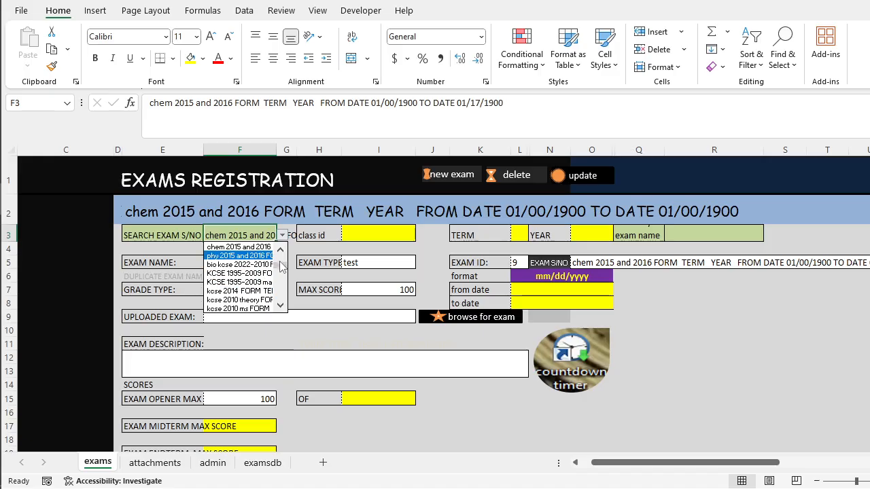
Reload the mocks 2021 b exam record and check the note stored on its MOKASA JULY 2021.zip row.
left_click_drag(282, 269, 282, 264)
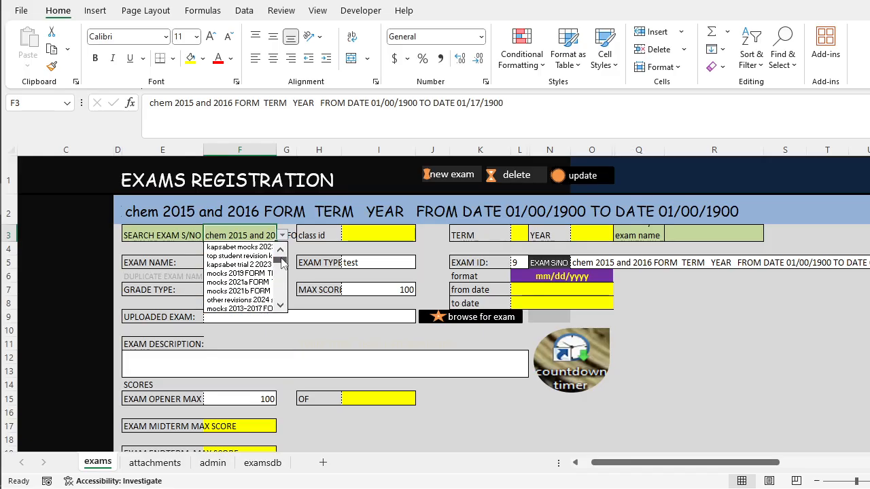
left_click(262, 291)
scroll(263, 293, "down", 9)
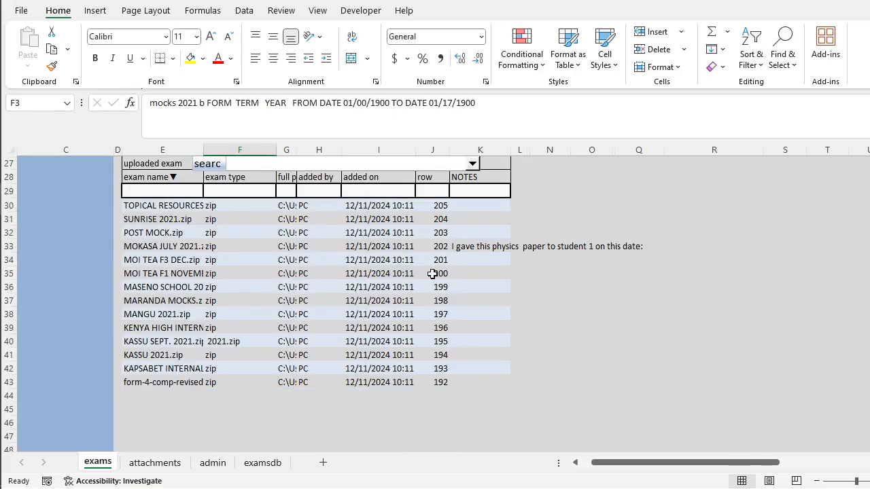
left_click(464, 246)
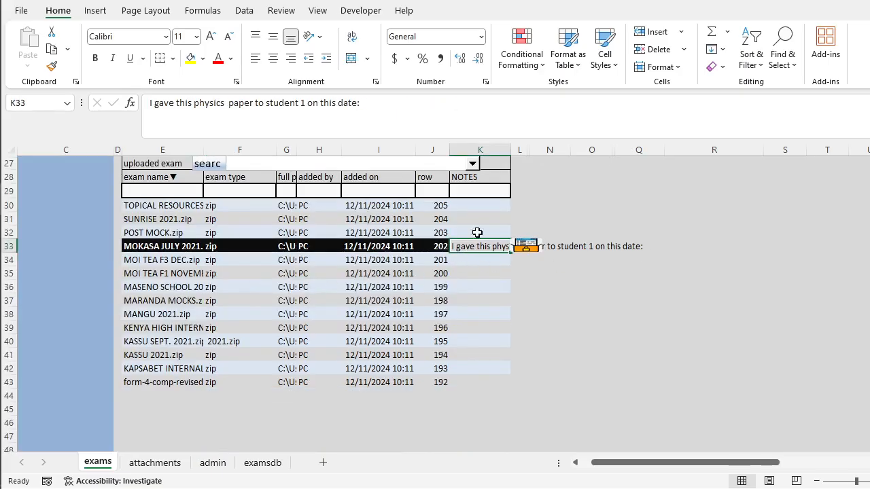
Return to the top of the mocks 2021 b registration form and run the new exam and delete commands.
scroll(276, 299, "up", 9)
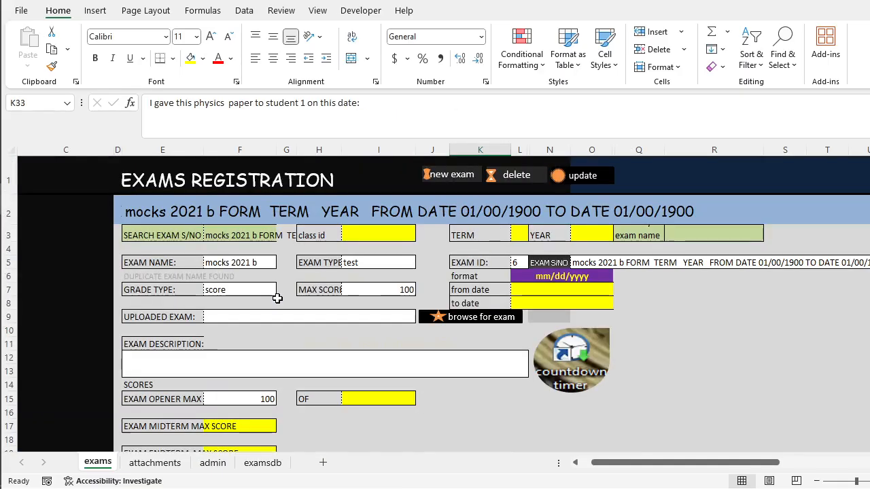
scroll(278, 299, "down", 3)
scroll(278, 300, "up", 3)
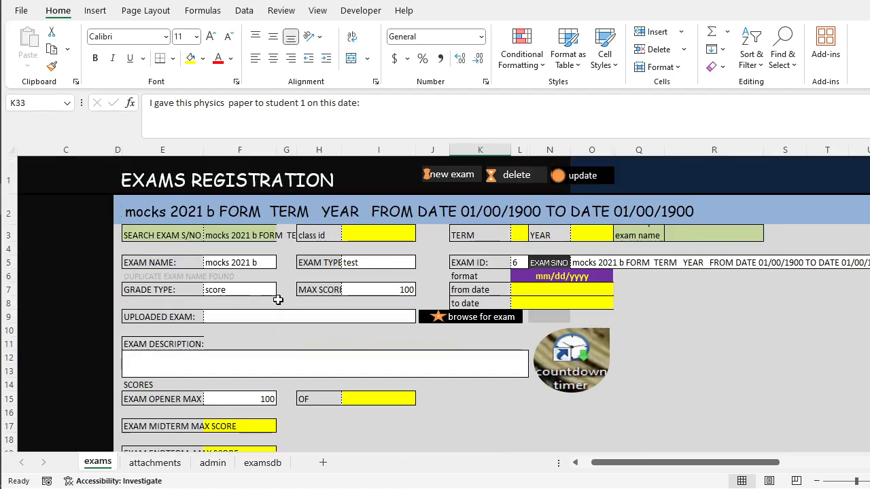
left_click(460, 178)
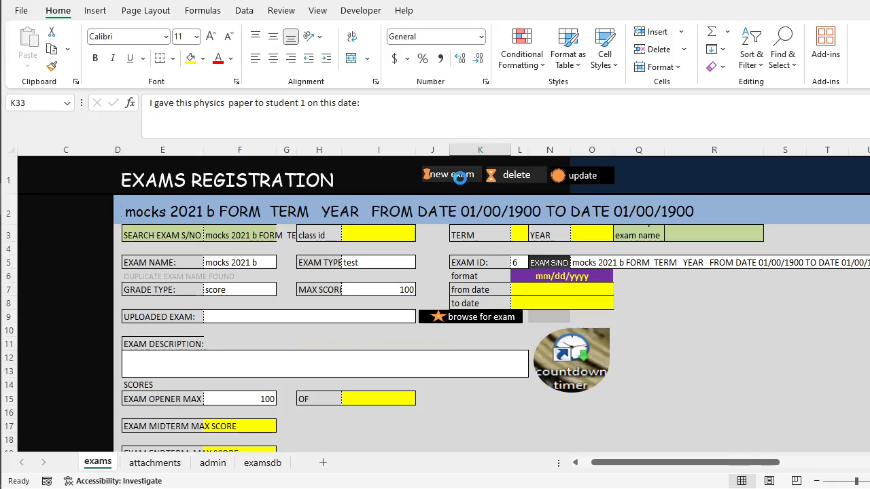
left_click(515, 179)
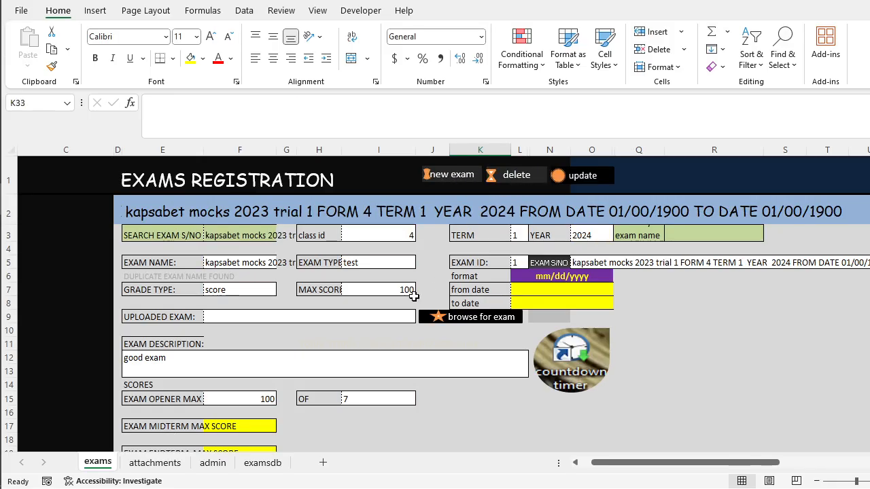
Look through the uploaded papers listed for the kapsabet mocks 2023 trial 1 exam record.
scroll(272, 299, "down", 12)
scroll(268, 299, "up", 4)
scroll(268, 297, "down", 14)
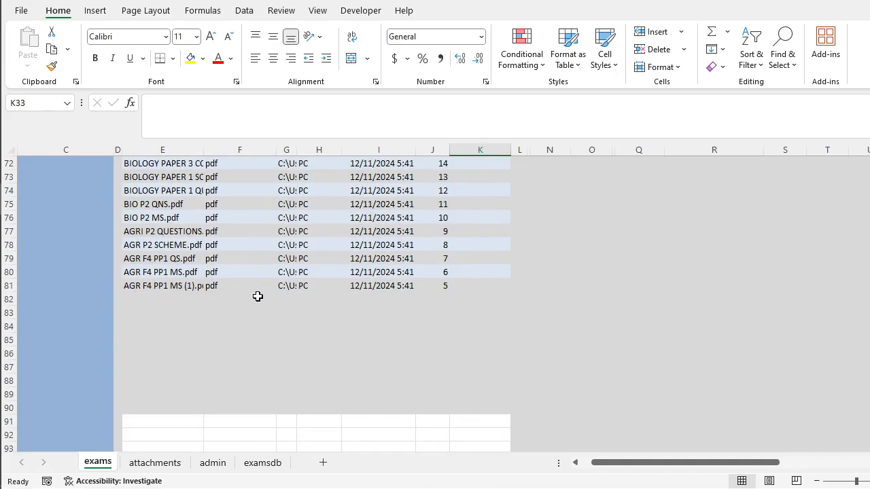
scroll(255, 296, "up", 14)
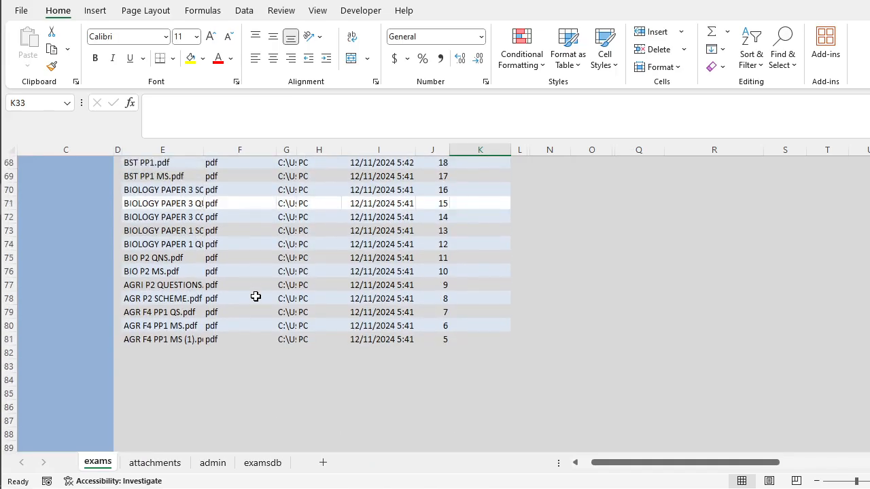
Examine the kapsabet mocks 2023 trial 1 registration form together with its paper list, from the newest upload through the agriculture papers.
scroll(255, 296, "up", 10)
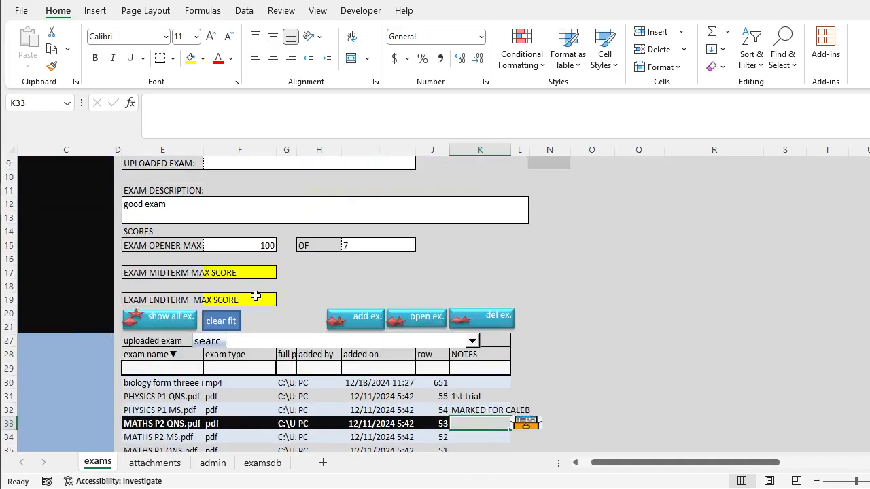
scroll(248, 297, "down", 15)
scroll(249, 301, "down", 5)
scroll(251, 299, "down", 7)
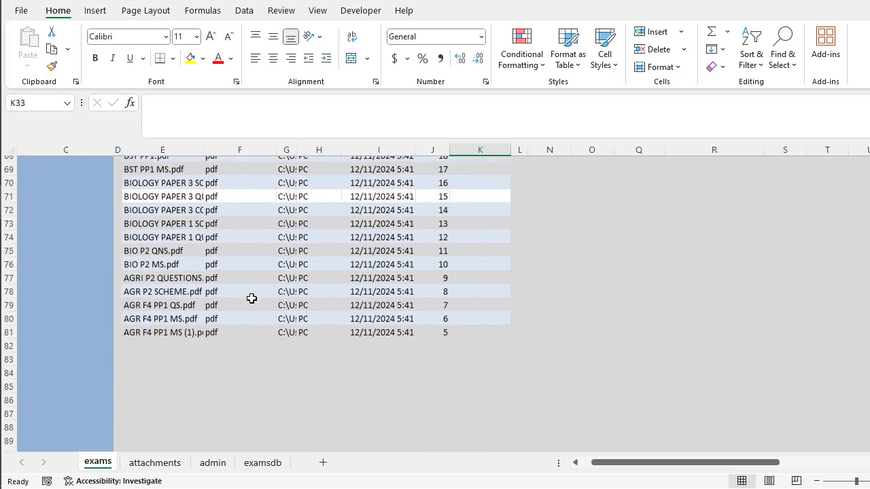
scroll(252, 299, "up", 4)
scroll(253, 299, "up", 20)
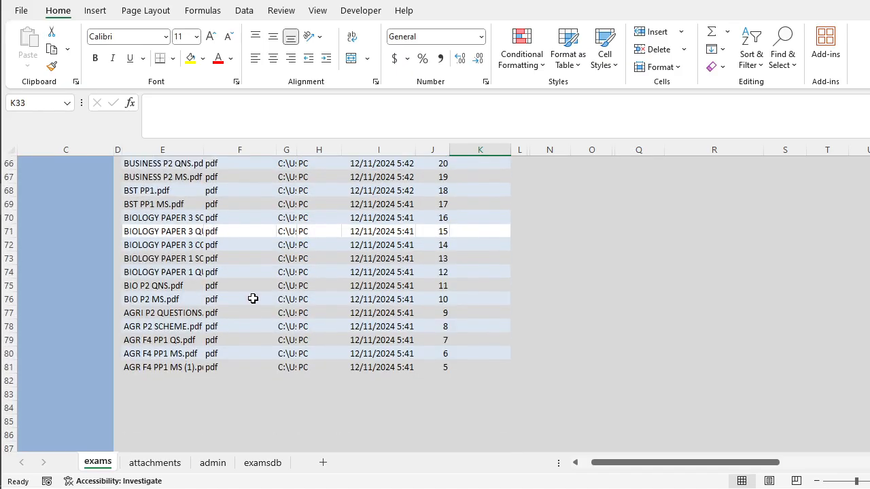
scroll(253, 299, "up", 2)
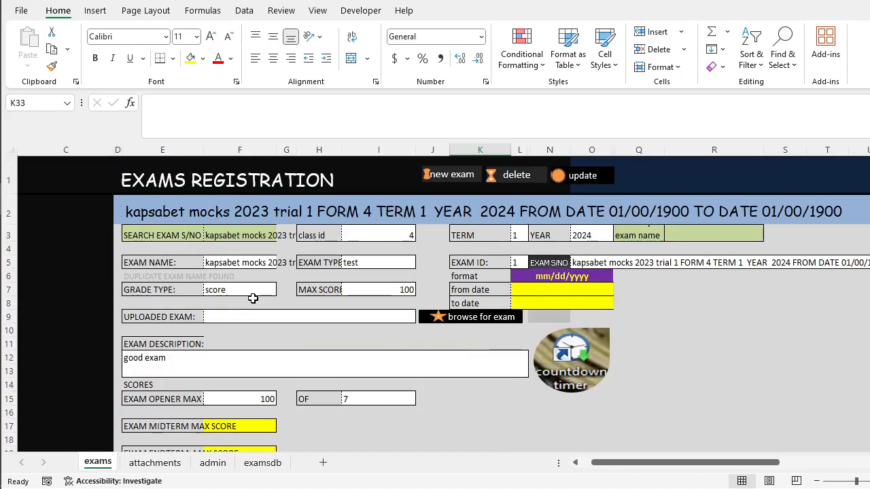
scroll(253, 299, "down", 13)
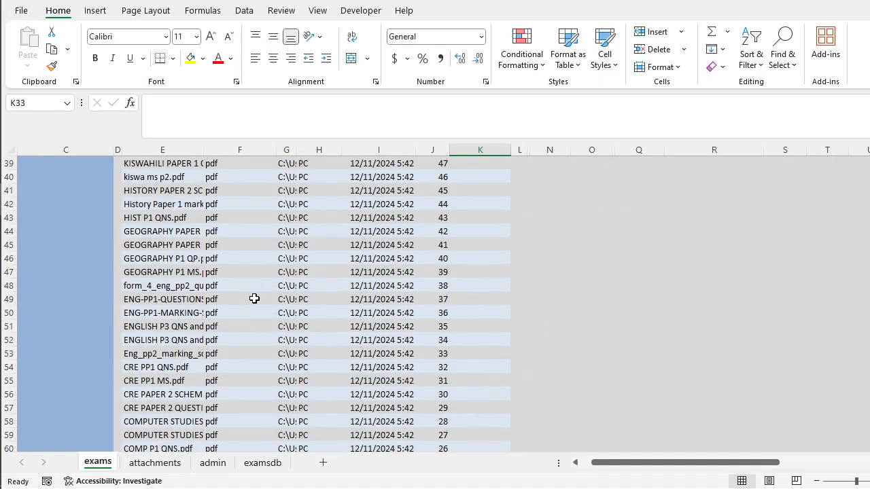
scroll(254, 299, "down", 4)
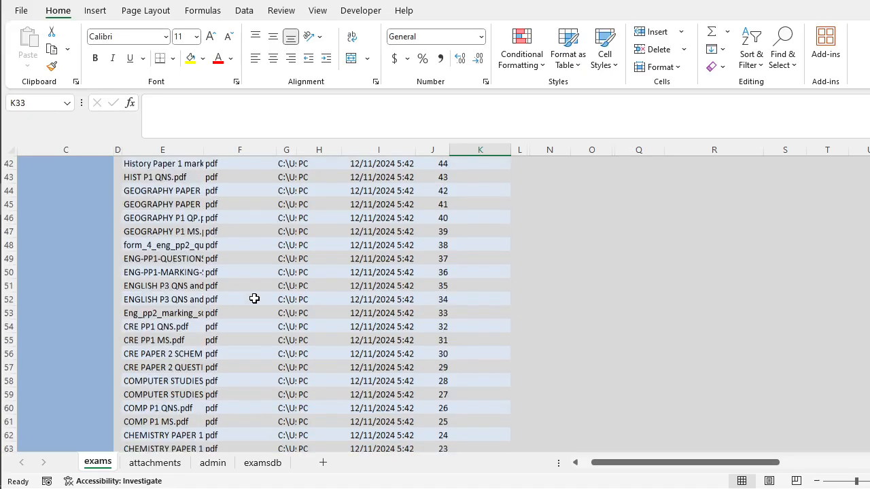